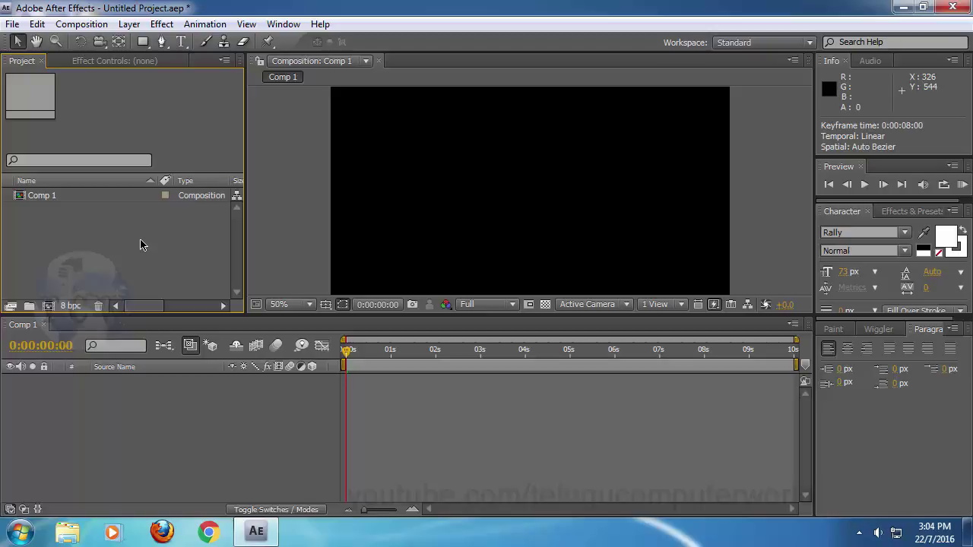
- Delete Comp 1 from the project and import the BgSm video from the Footage folder
click(66, 196)
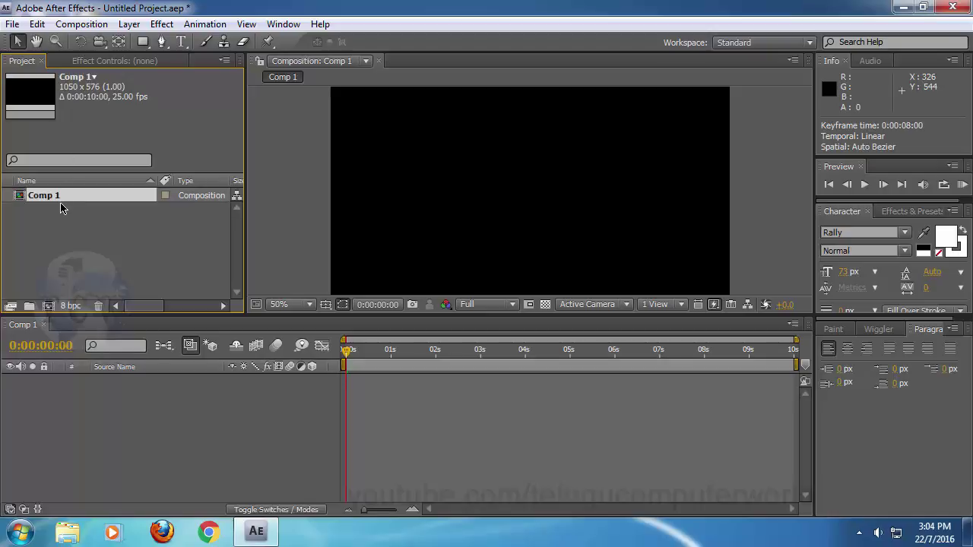
key(Delete)
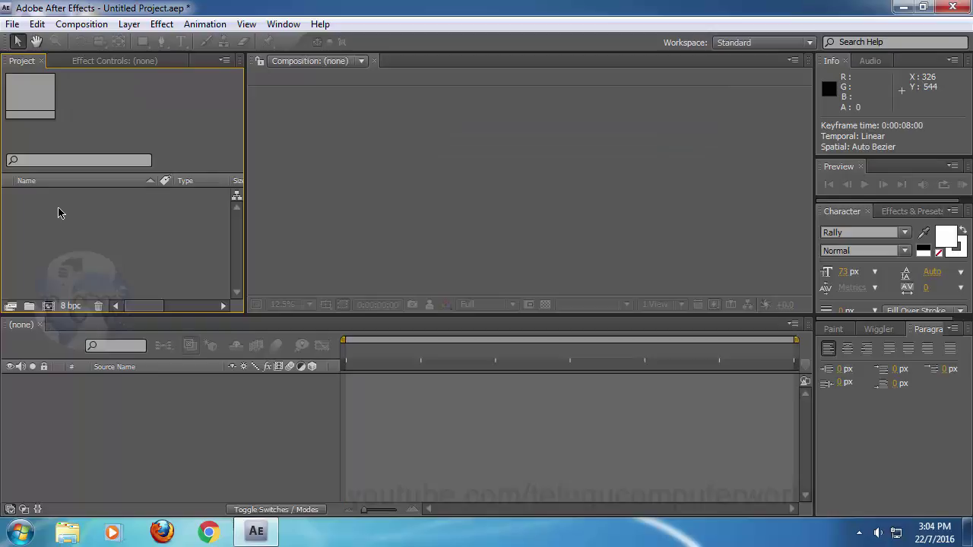
double_click(58, 212)
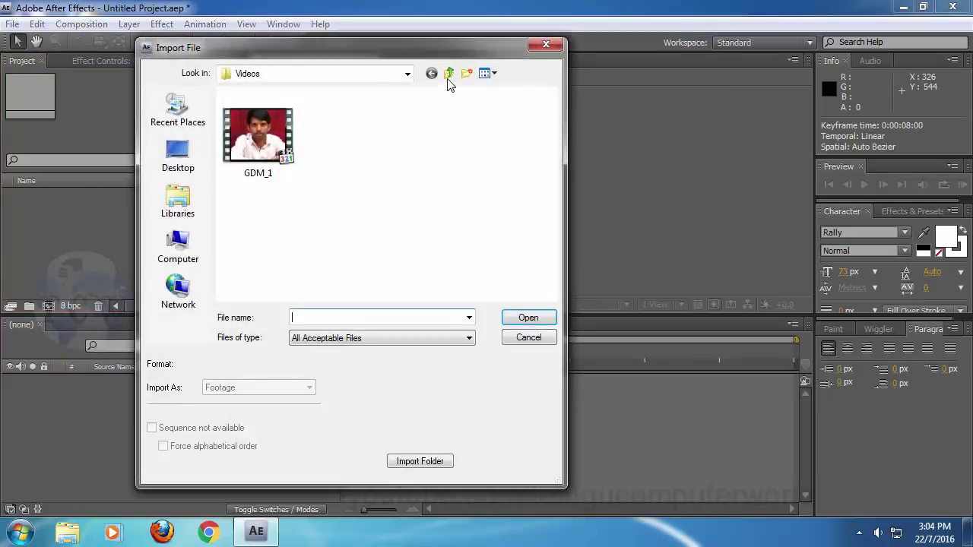
click(449, 73)
click(263, 171)
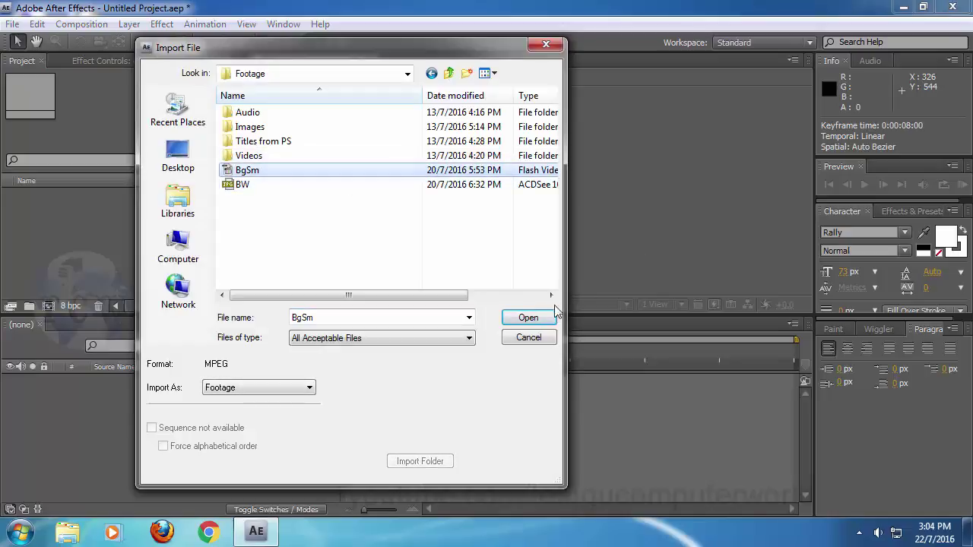
click(529, 318)
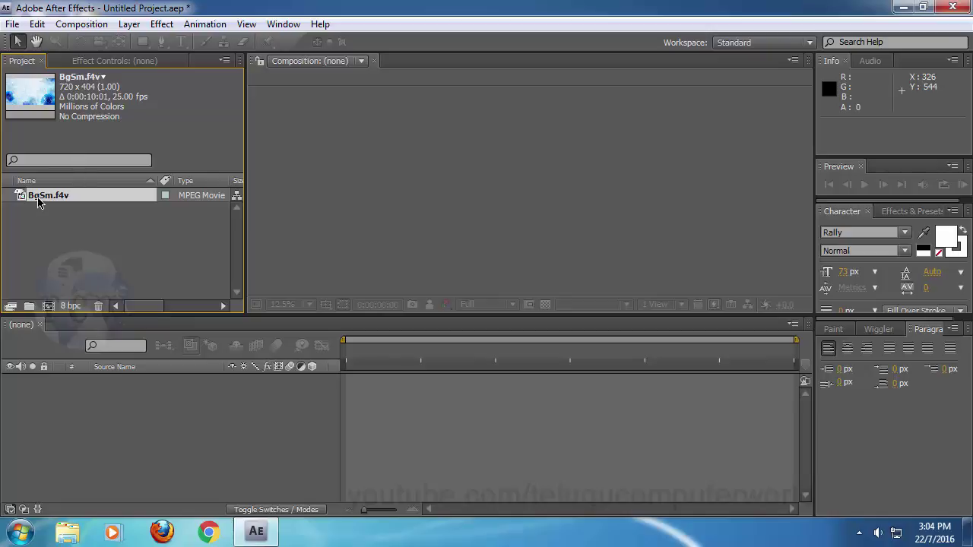
- Create a composition from the BgSm.f4v footage and turn its layer into a 3D layer
drag(43, 199, 48, 307)
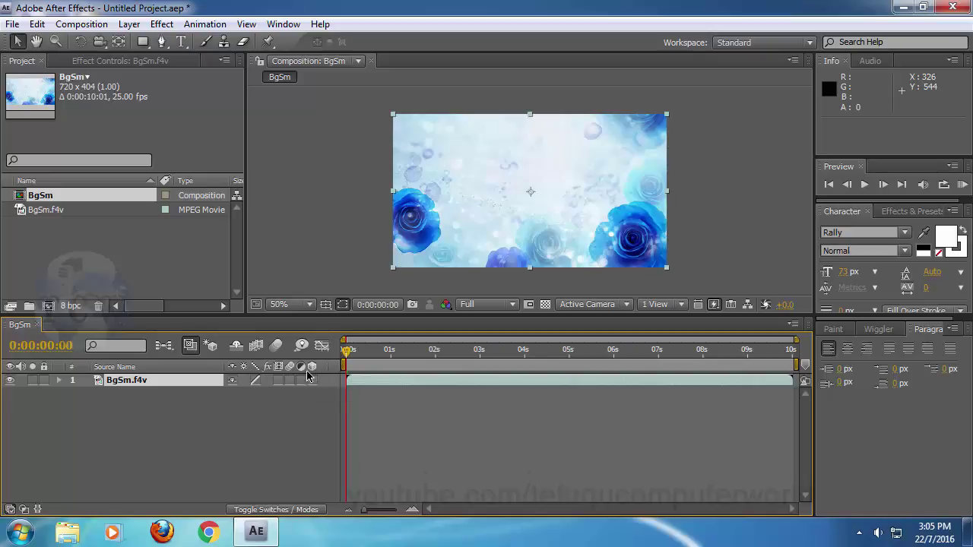
key(F4)
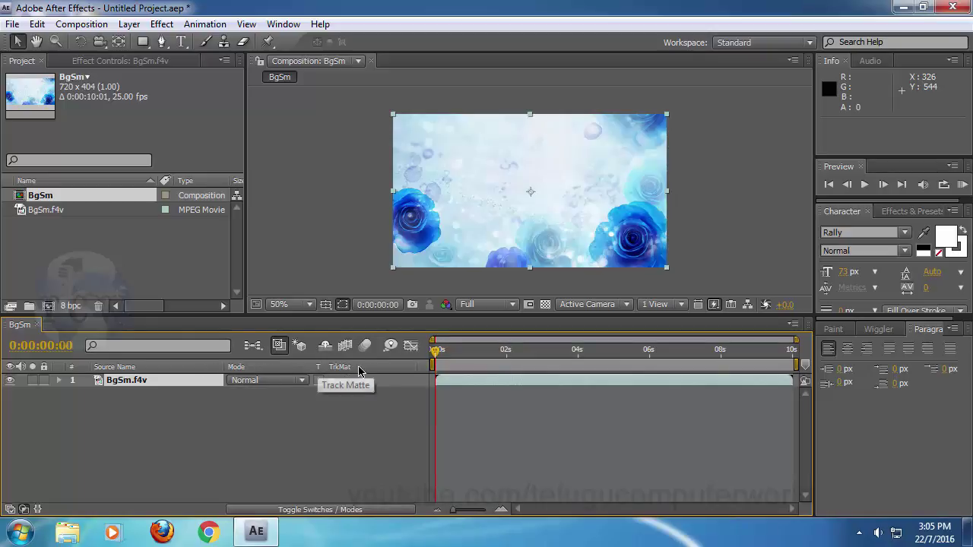
key(F4)
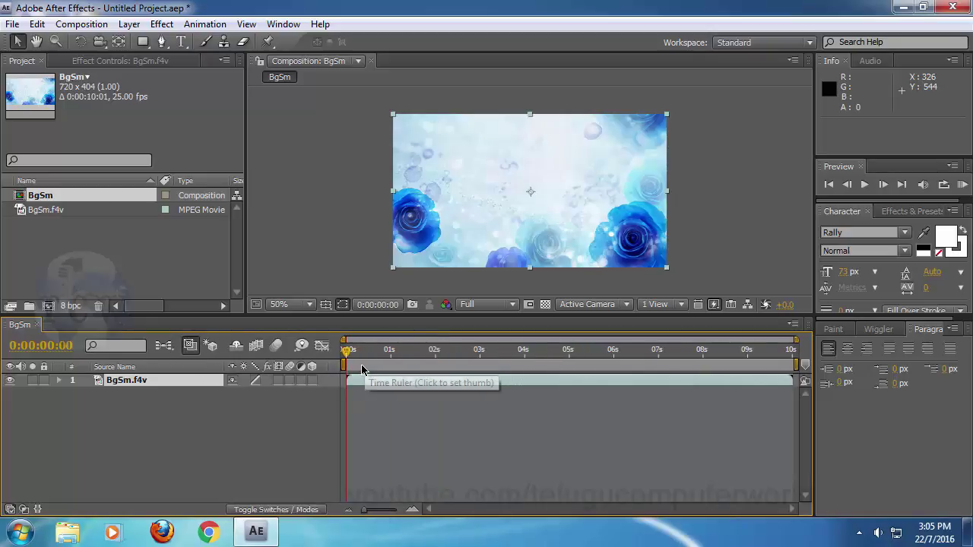
click(312, 380)
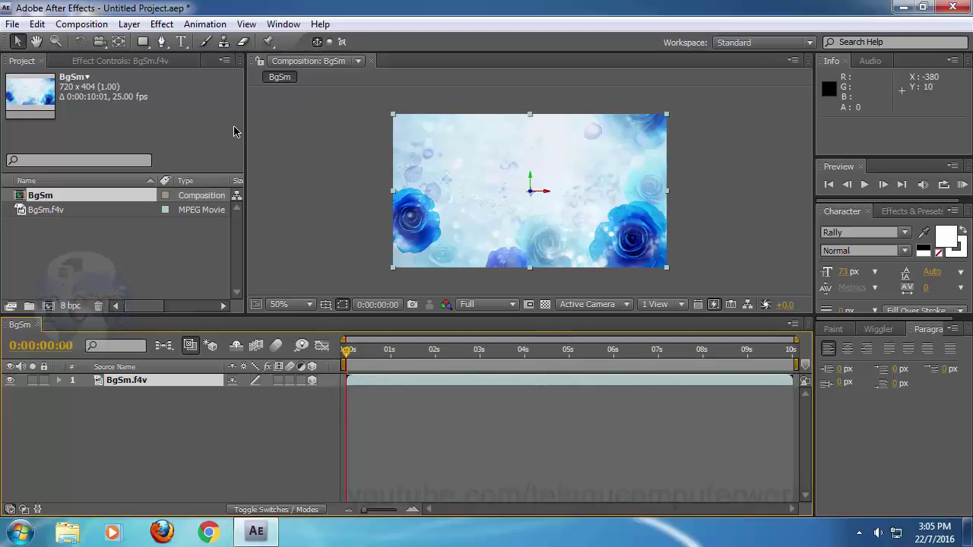
- Set the composition viewer layout to 2 Views - Horizontal, trying the 4 Views layout first
click(658, 305)
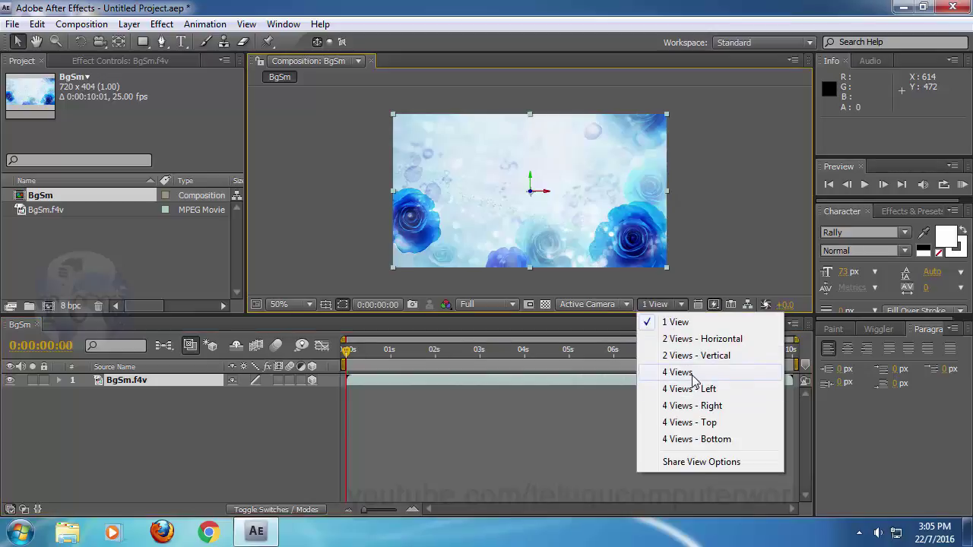
click(676, 372)
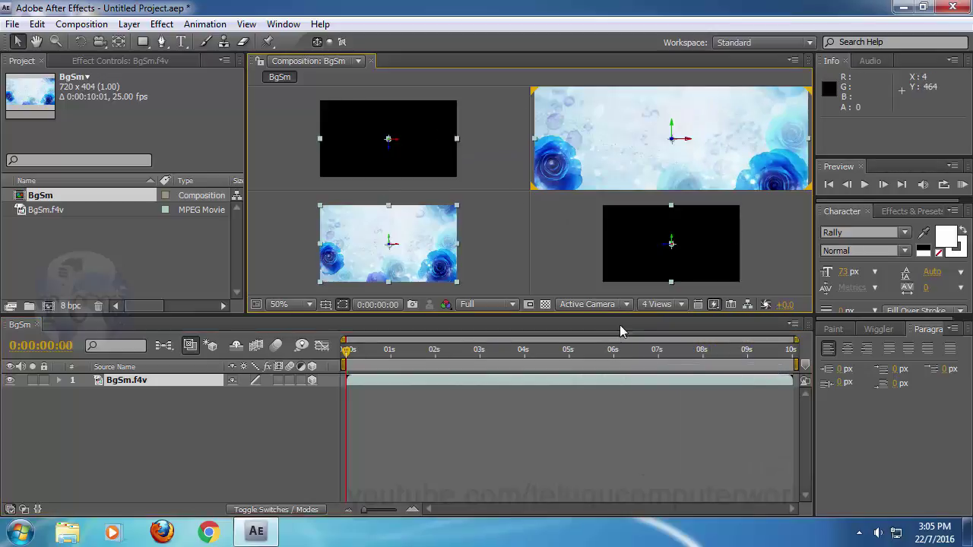
click(660, 305)
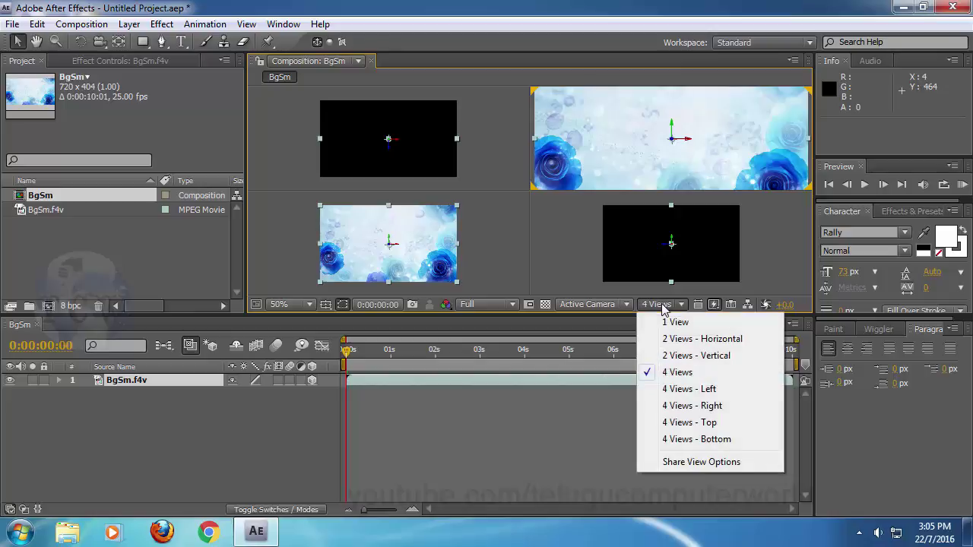
click(689, 339)
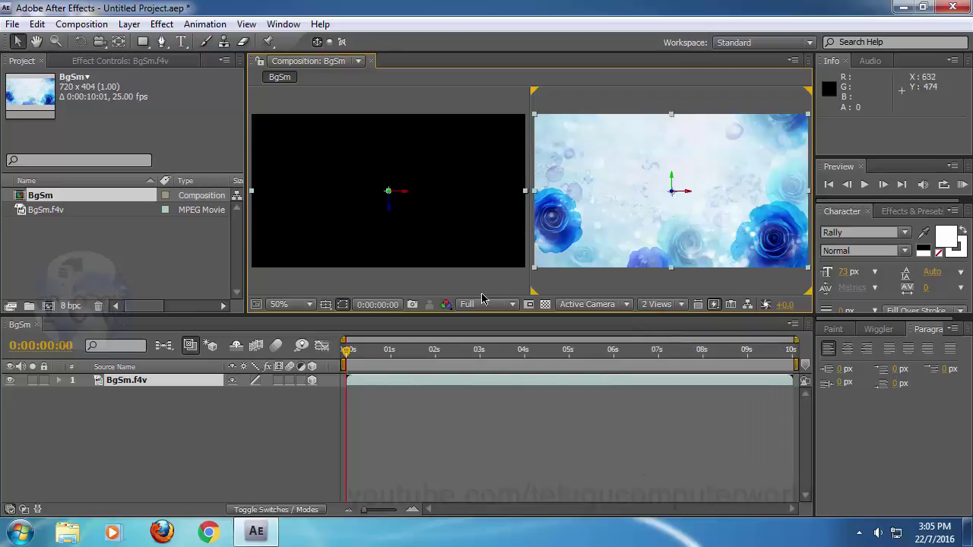
- Switch the Top view to Active Camera and the other view to Right
click(458, 288)
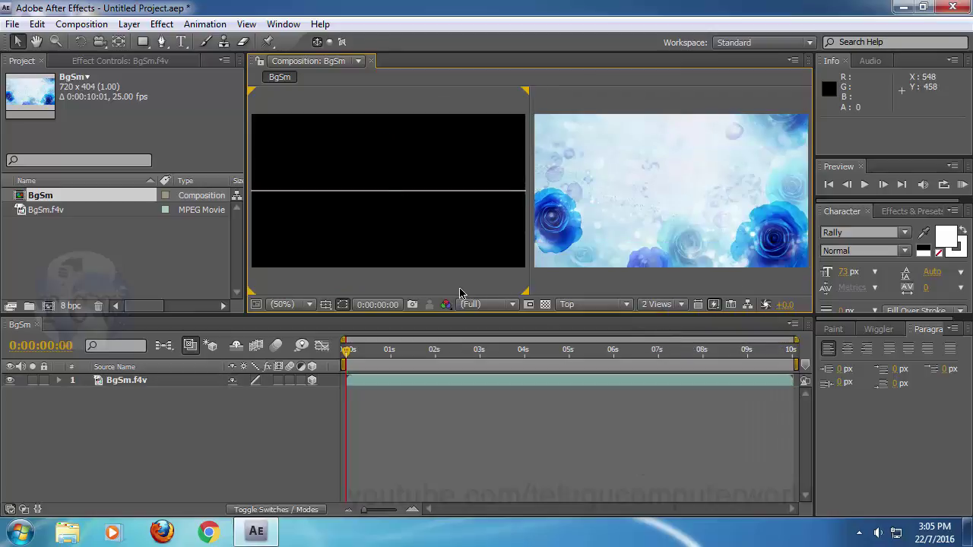
click(597, 305)
click(597, 324)
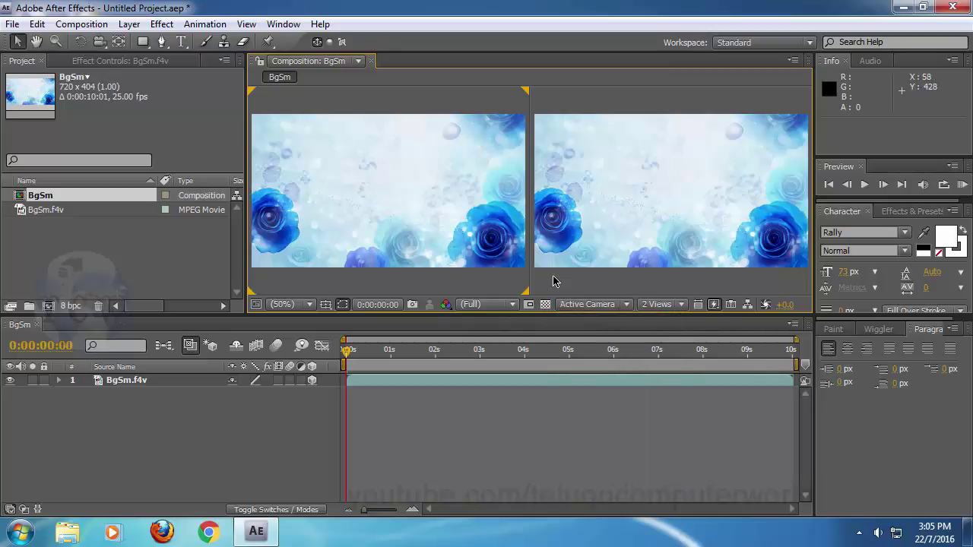
click(597, 283)
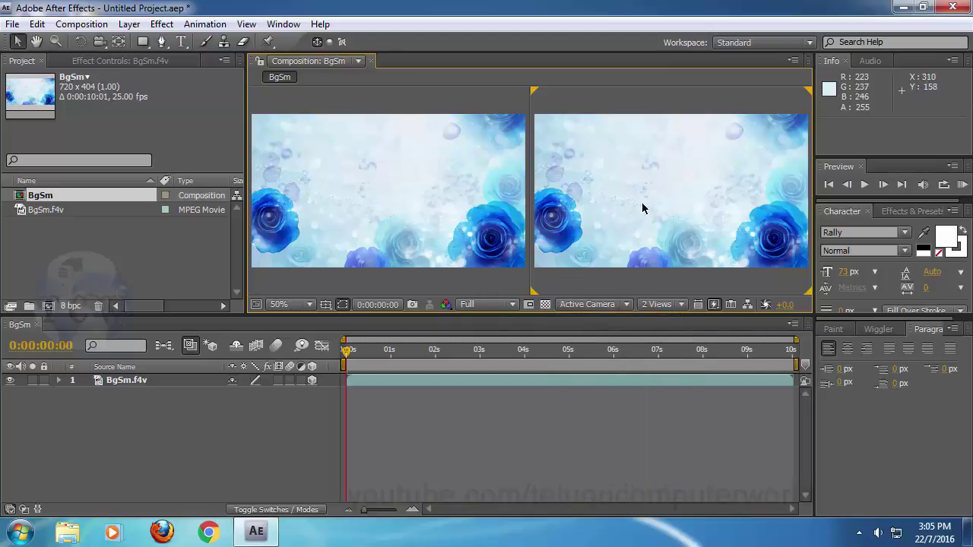
click(625, 306)
click(617, 412)
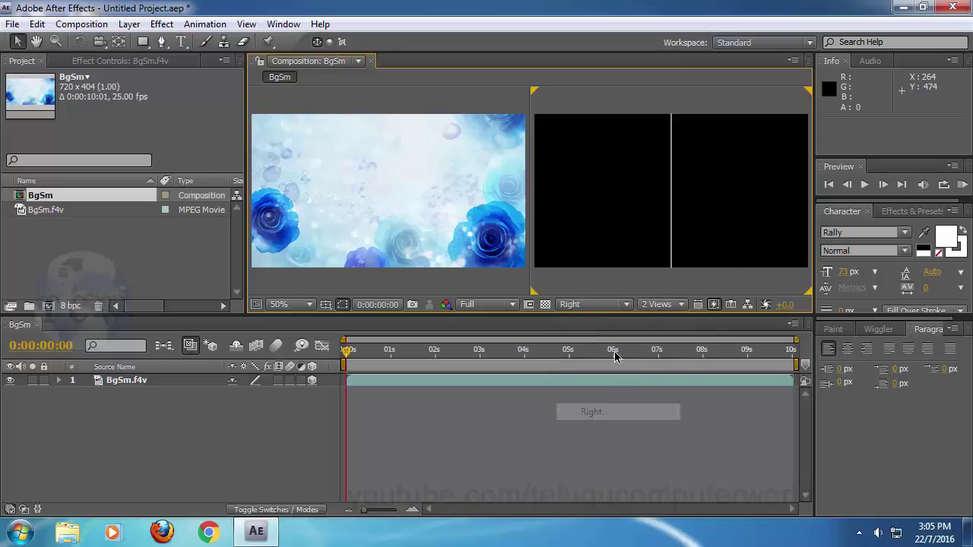
- Set the Right view's magnification to 12.5% and widen the composition viewer on both sides
click(310, 306)
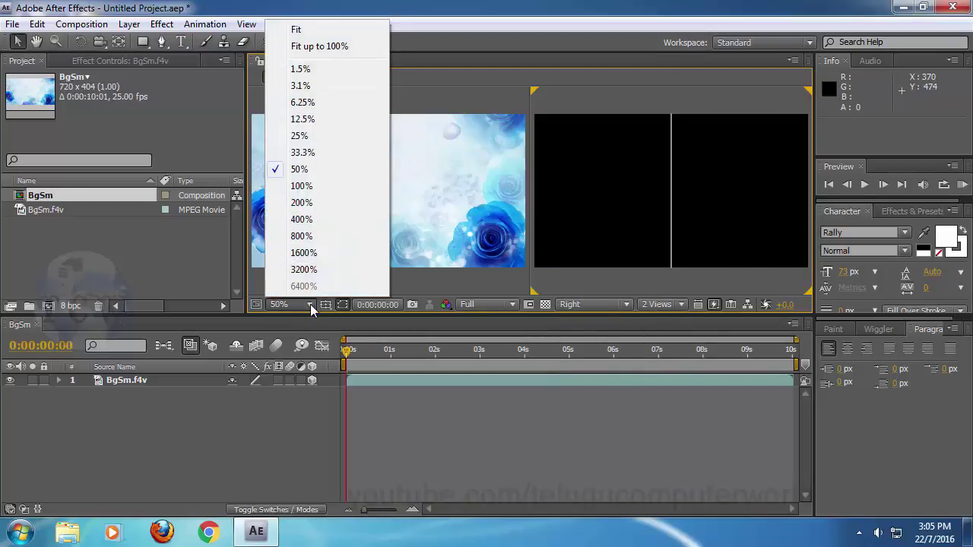
click(331, 120)
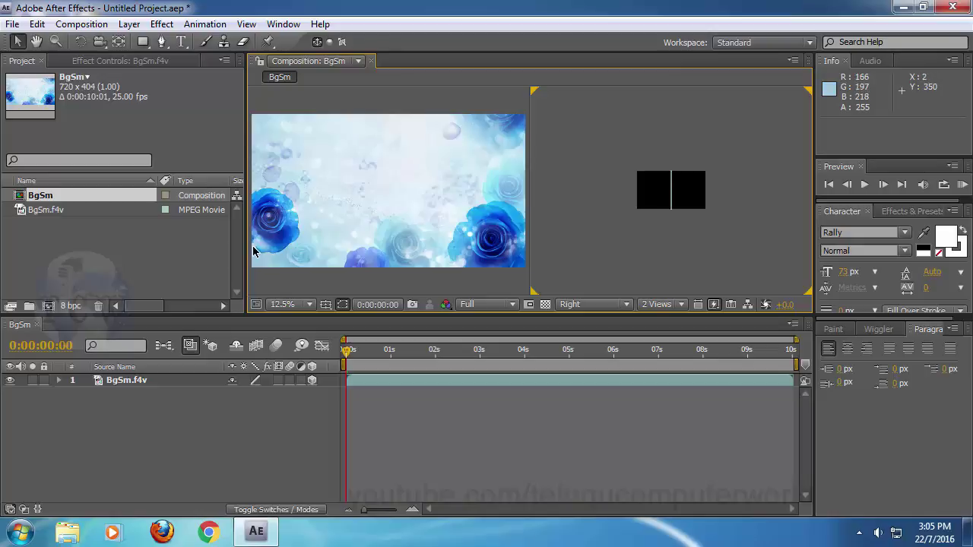
drag(246, 254, 96, 254)
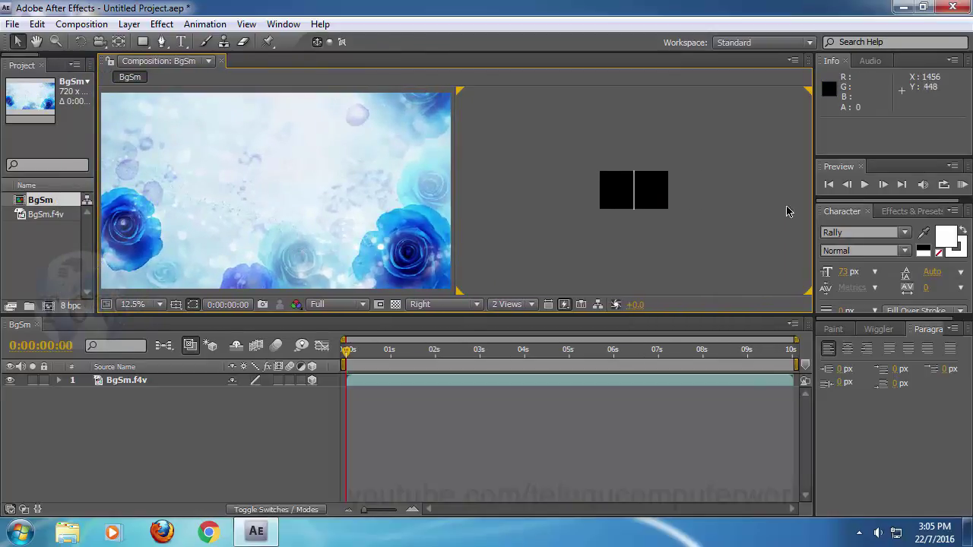
drag(814, 228, 907, 232)
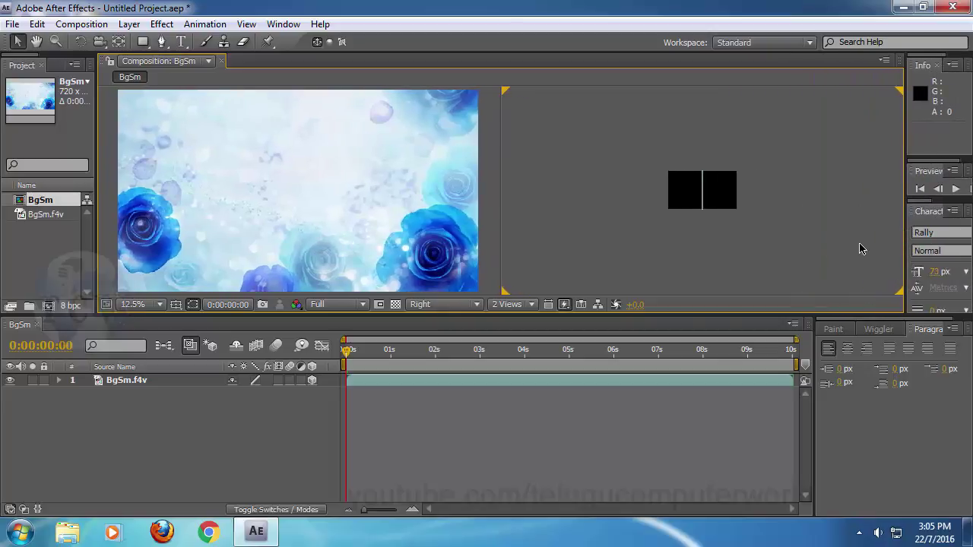
- Add a camera layer to the BgSm composition with the 50mm preset
click(46, 260)
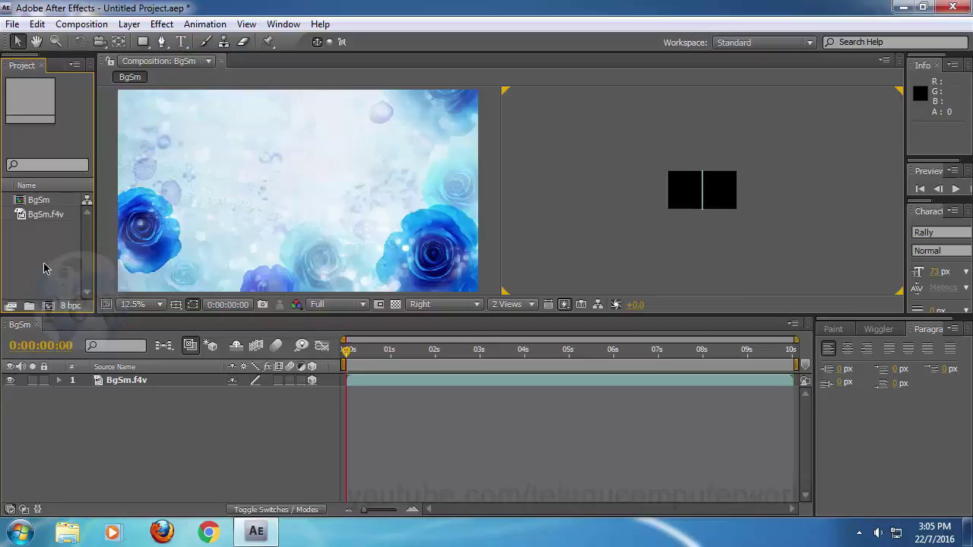
click(130, 25)
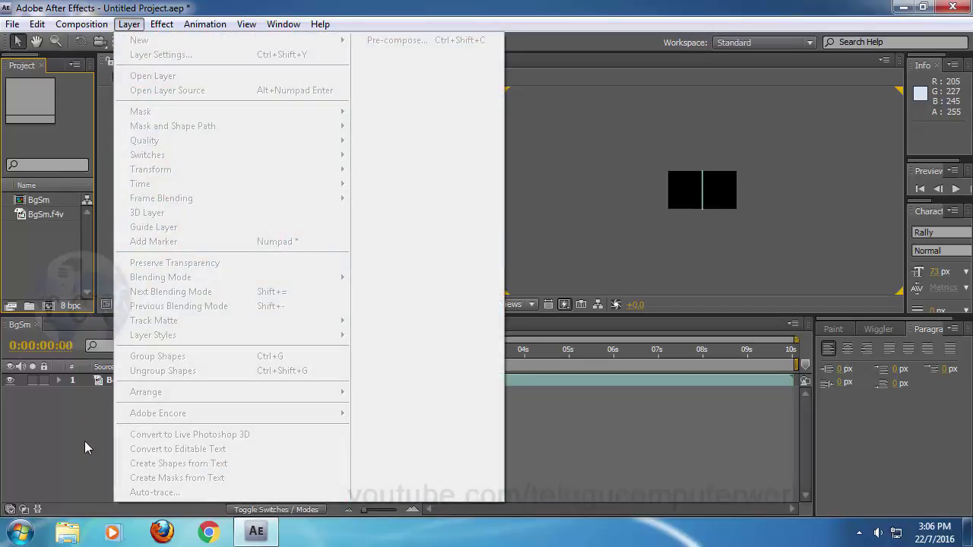
click(95, 401)
click(125, 24)
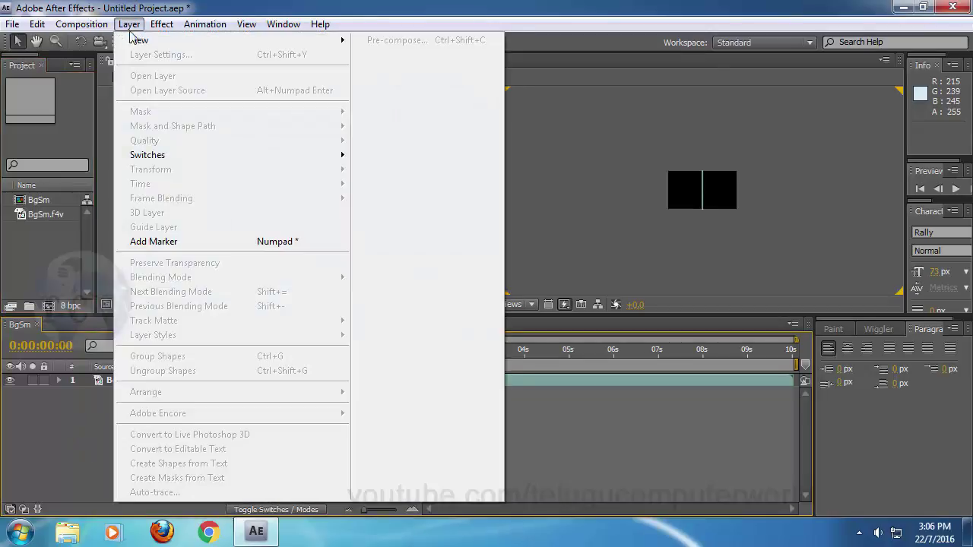
mouse_move(154, 43)
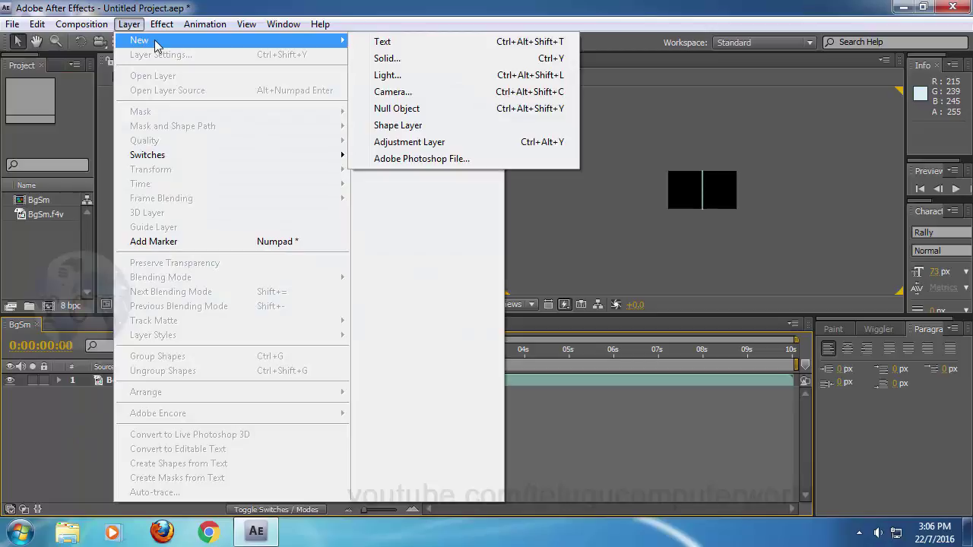
click(416, 92)
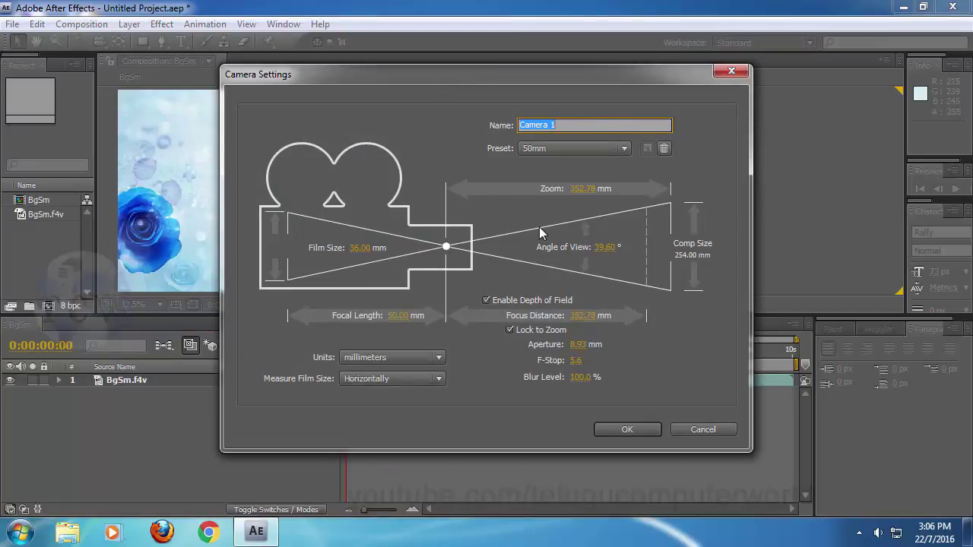
click(627, 430)
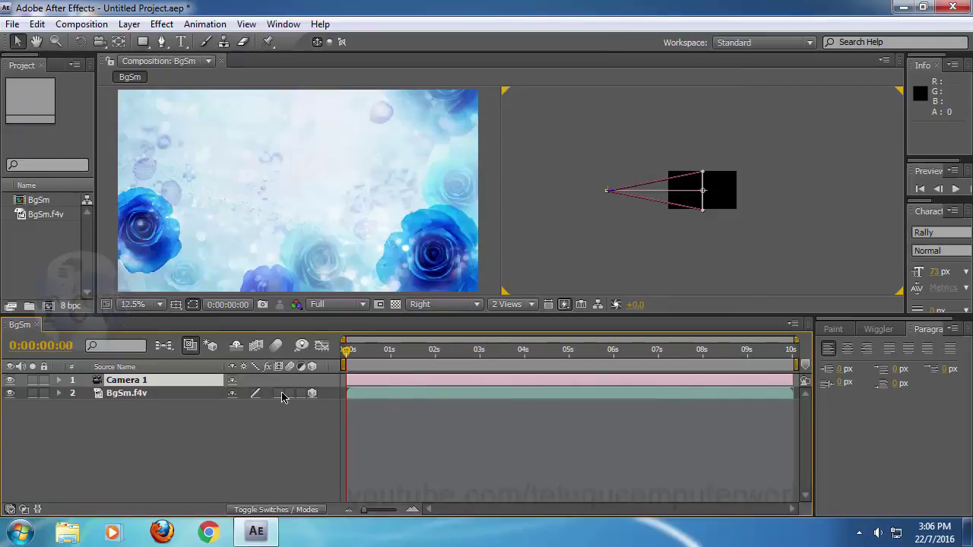
- Expand Camera 1's Camera Options in the timeline and change its lens preset to 35mm
click(59, 380)
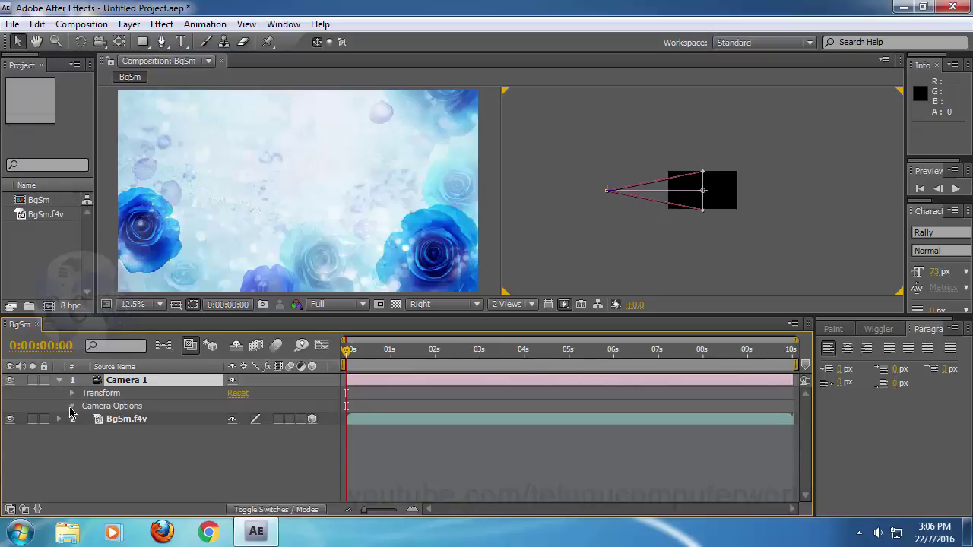
click(72, 407)
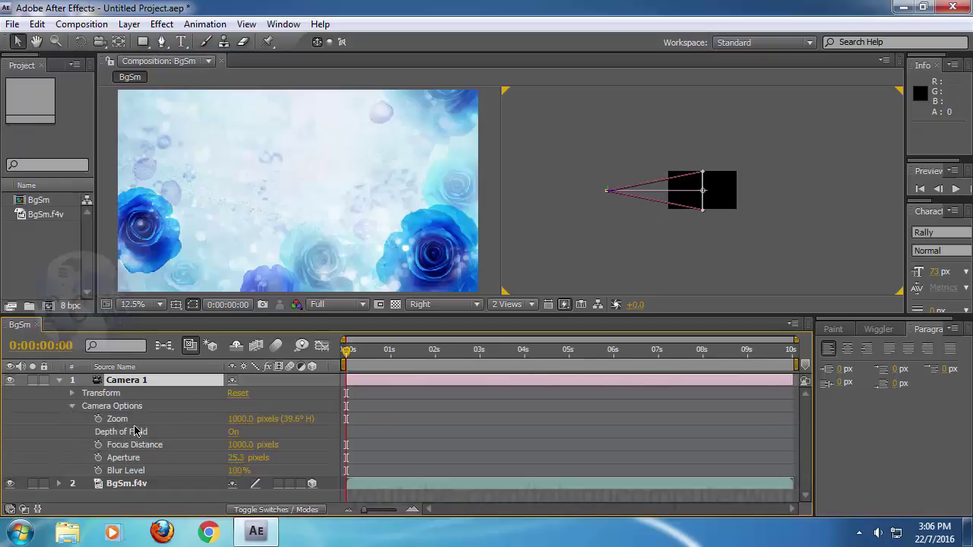
double_click(115, 383)
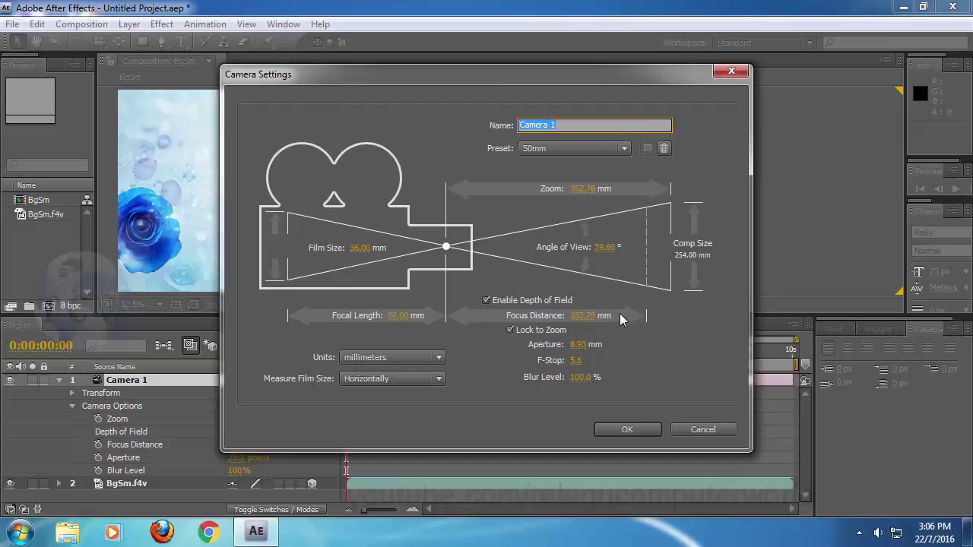
click(568, 148)
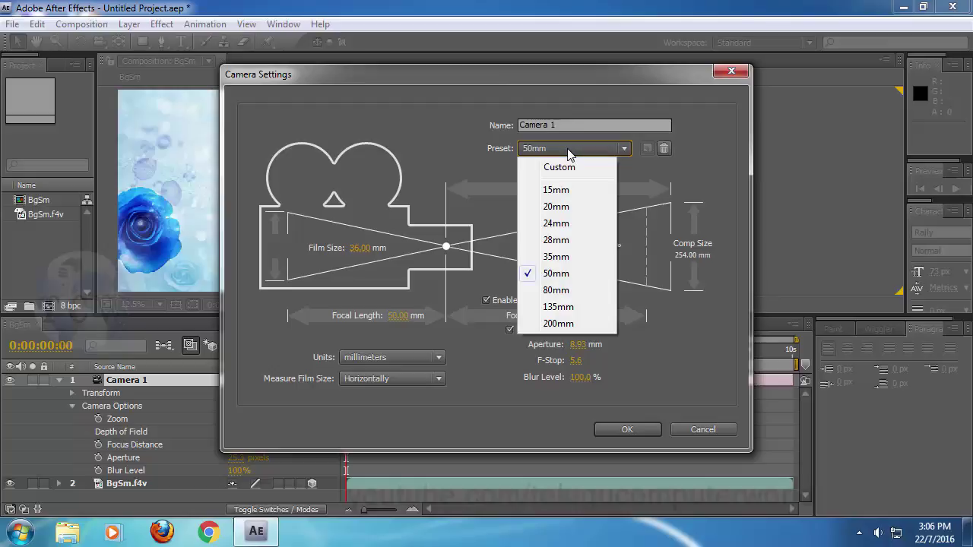
click(566, 257)
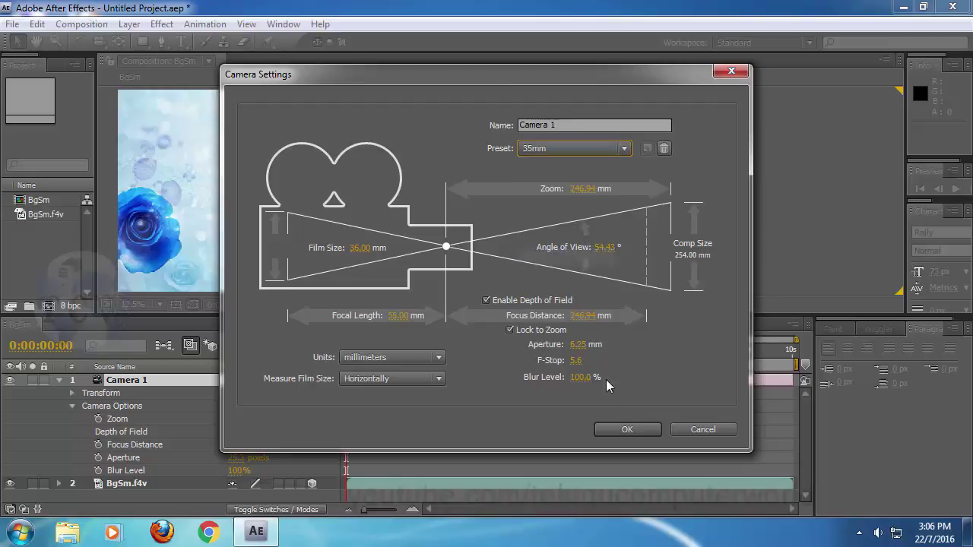
click(628, 430)
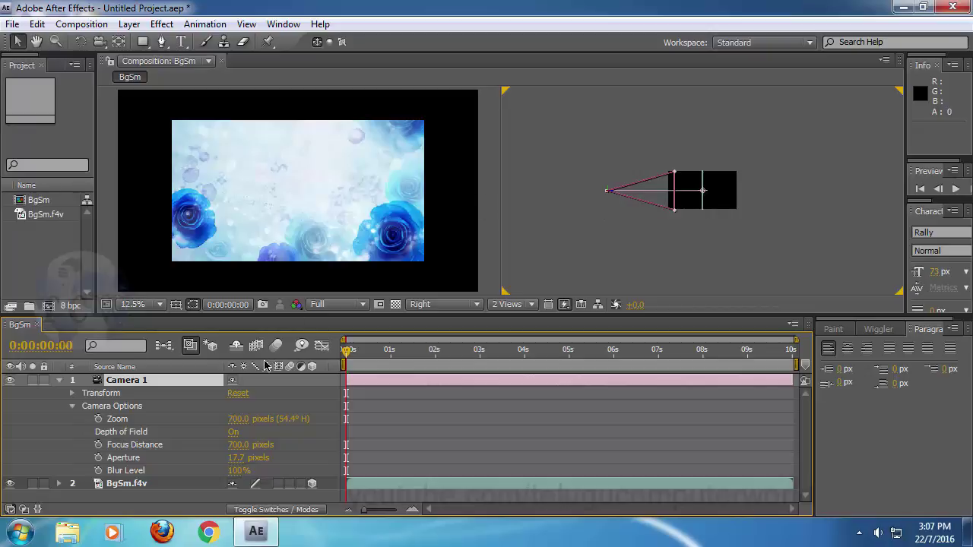
- Change Camera 1's lens preset to 50mm in its camera settings
double_click(150, 382)
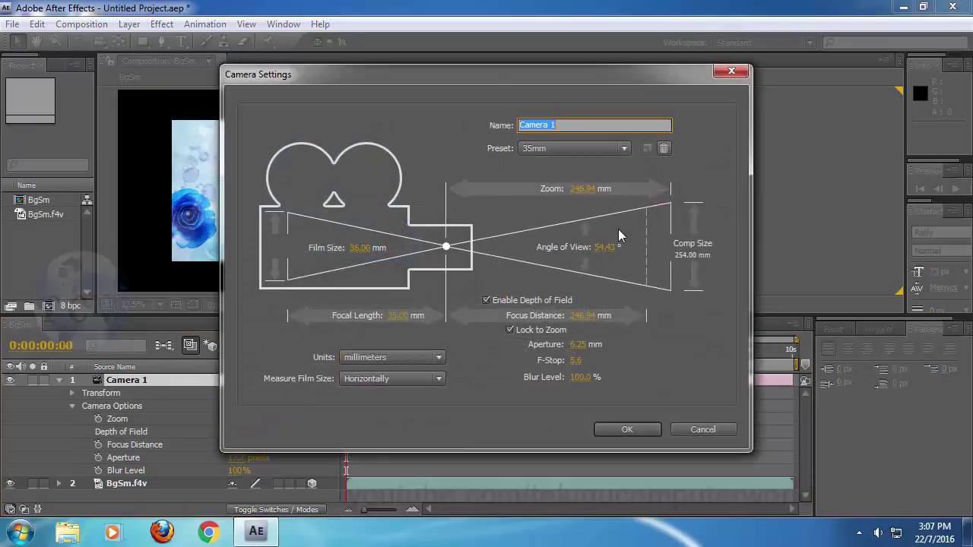
click(599, 148)
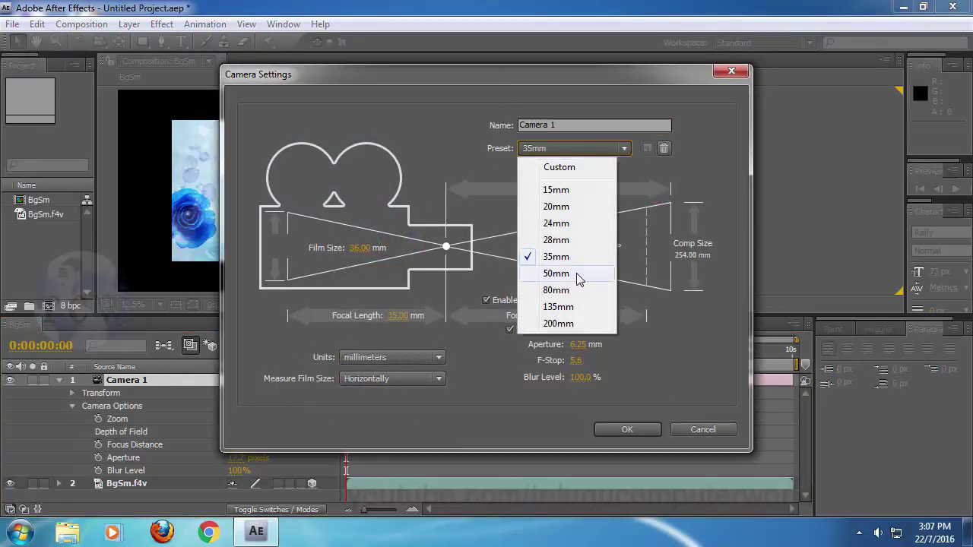
click(578, 273)
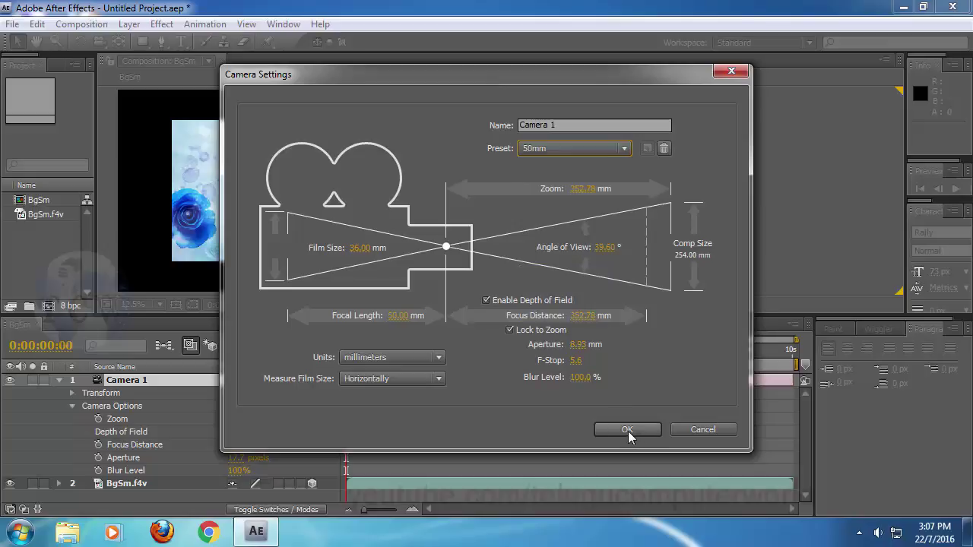
click(627, 430)
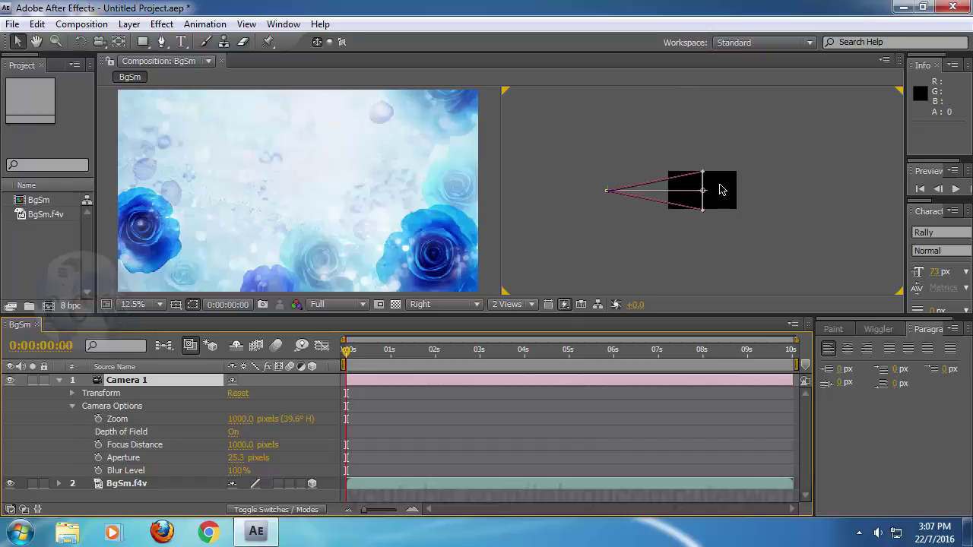
double_click(145, 385)
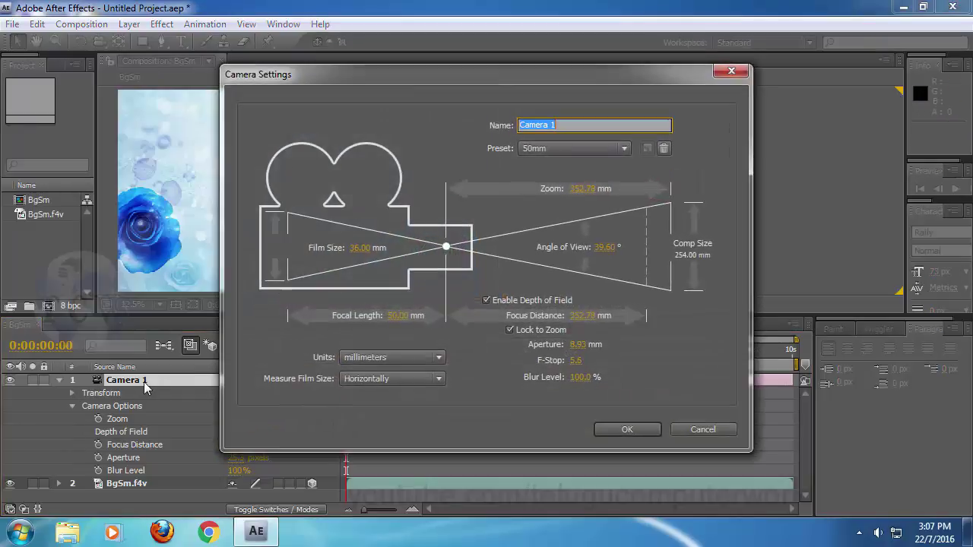
click(703, 430)
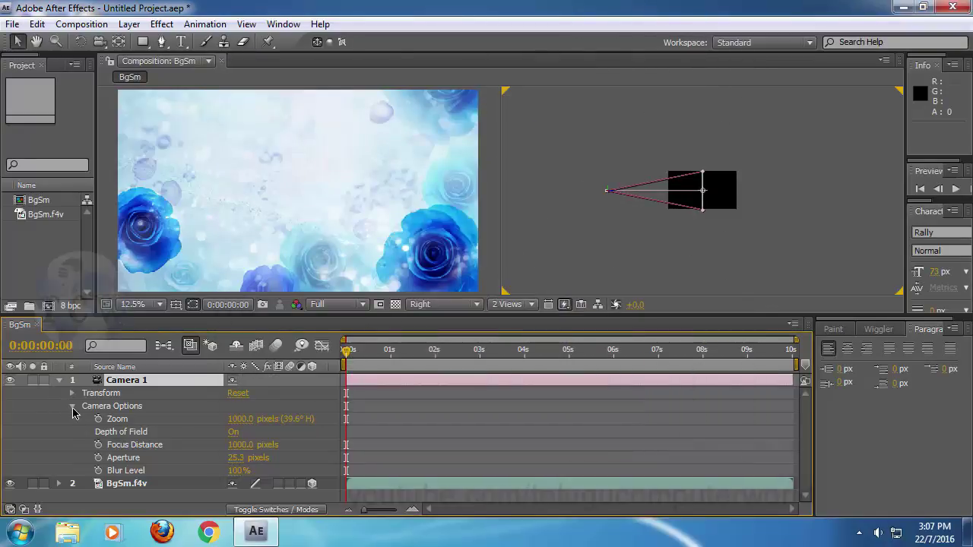
click(72, 408)
click(72, 409)
- Try a slightly higher Zoom value for Camera 1 and set it back to 1000 pixels
click(137, 421)
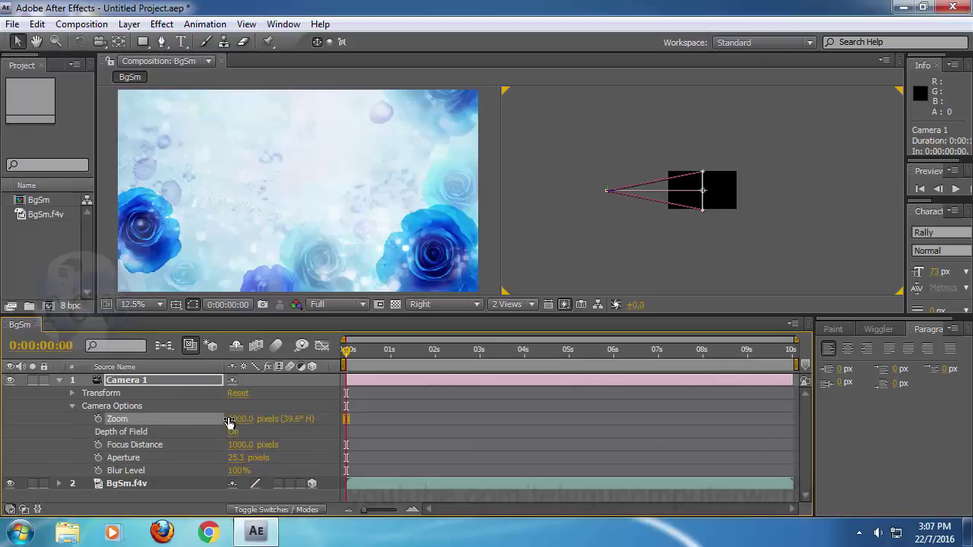
mouse_move(240, 419)
mouse_down()
mouse_move(465, 417)
mouse_move(182, 427)
mouse_move(239, 426)
mouse_up()
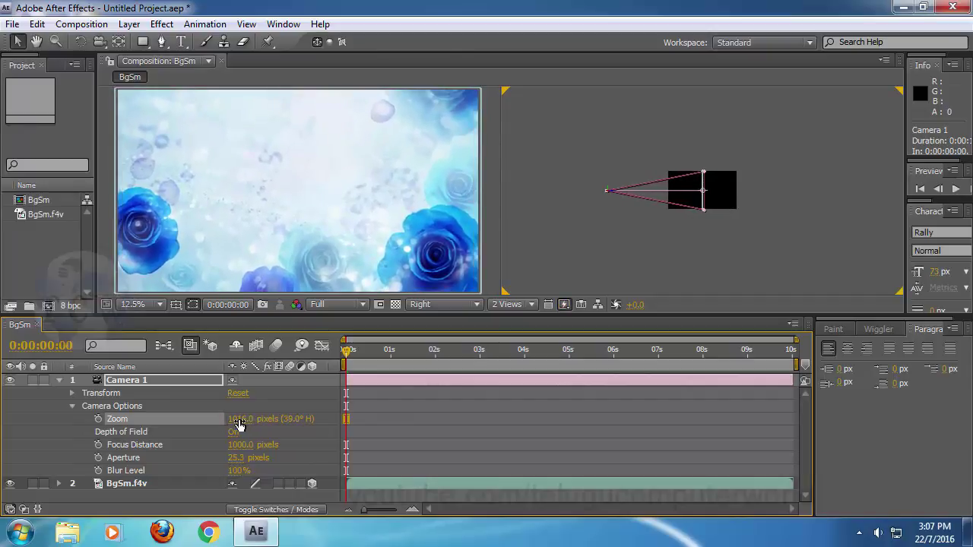
click(239, 419)
text(10)
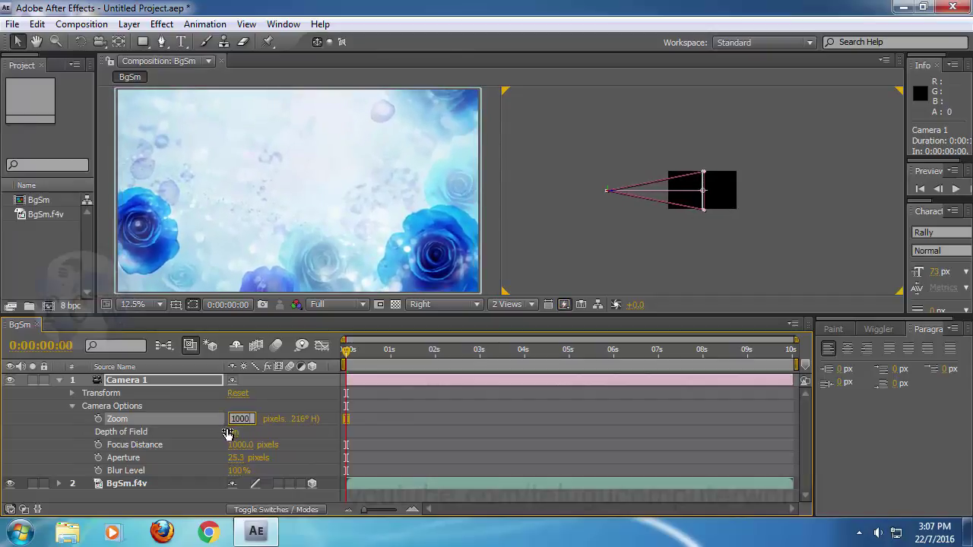
key(Return)
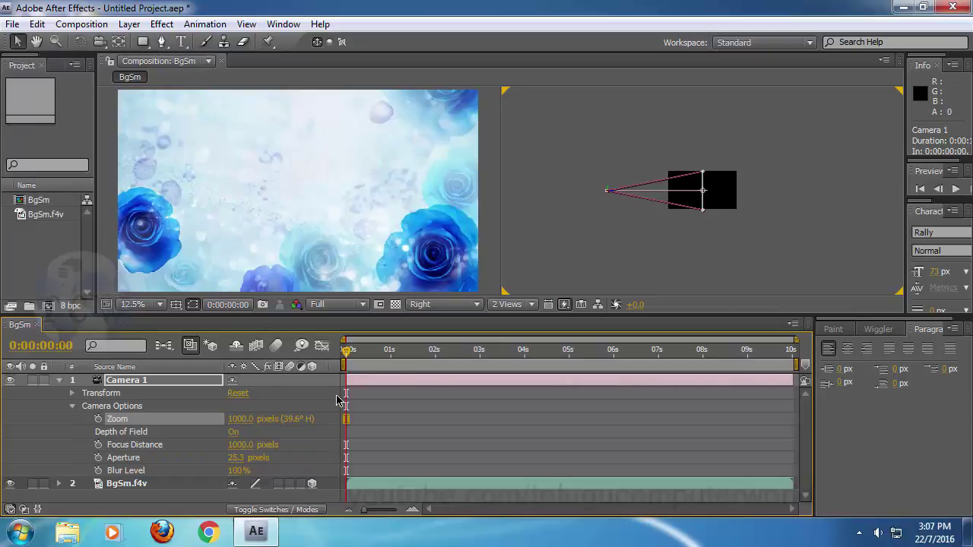
- Switch Camera 1's Depth of Field off and back on
click(136, 431)
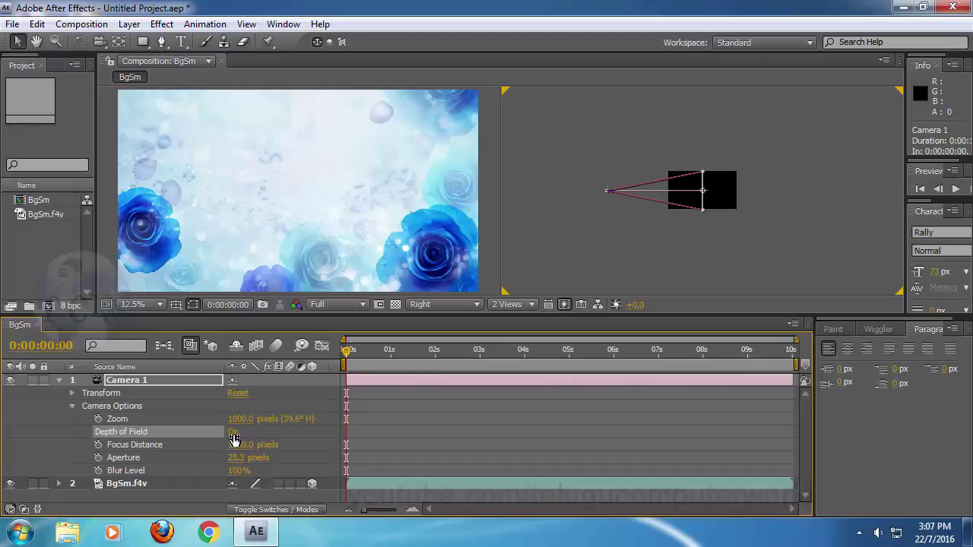
click(233, 432)
click(233, 431)
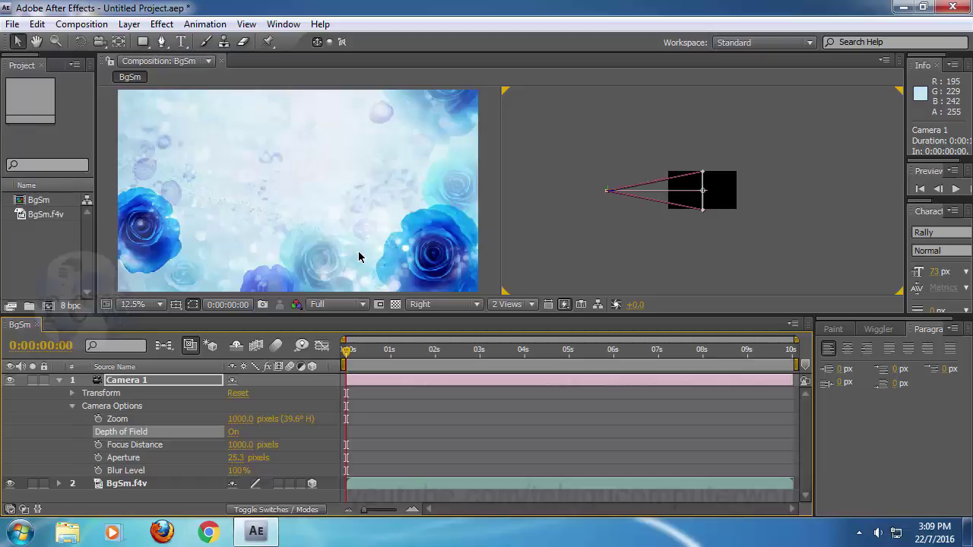
- Try Focus Distance values of 800 and 500 pixels on Camera 1
click(240, 446)
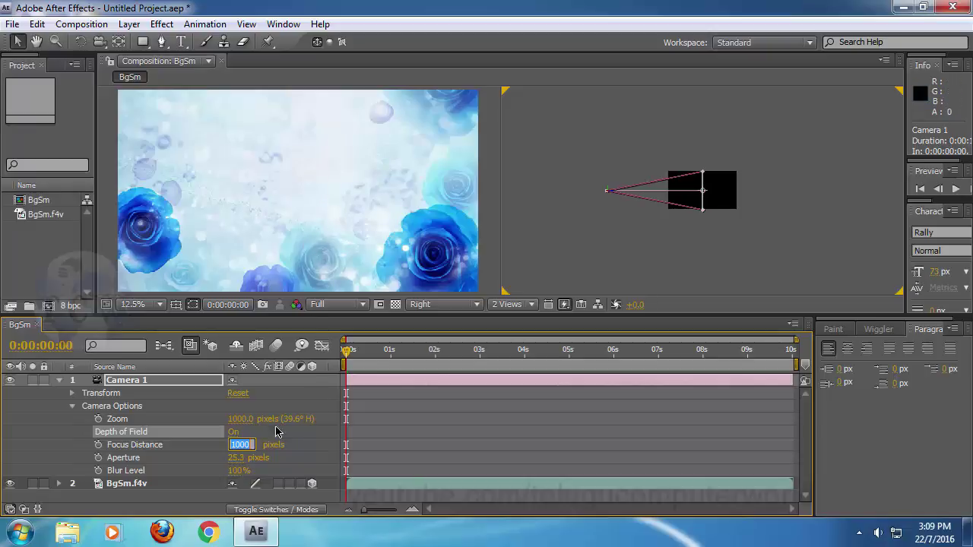
text(8)
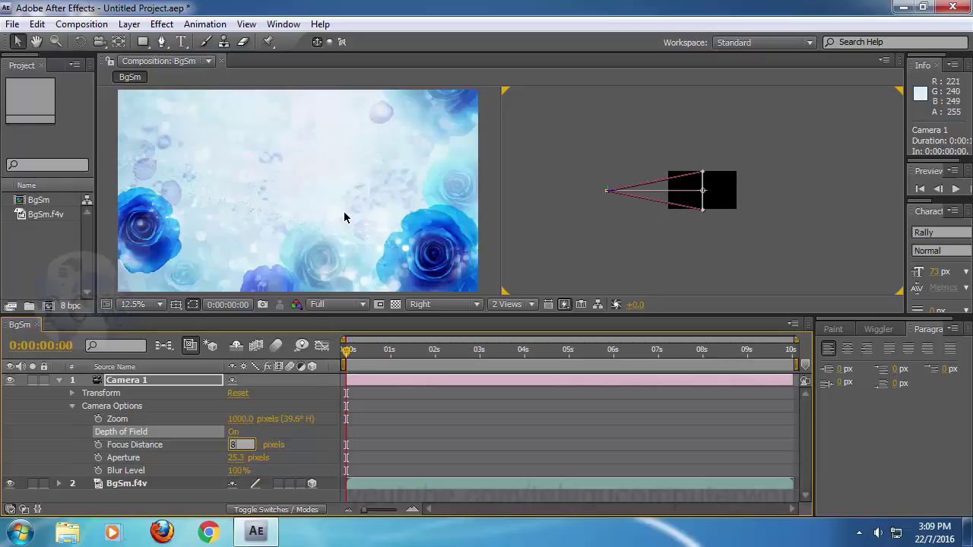
key(Return)
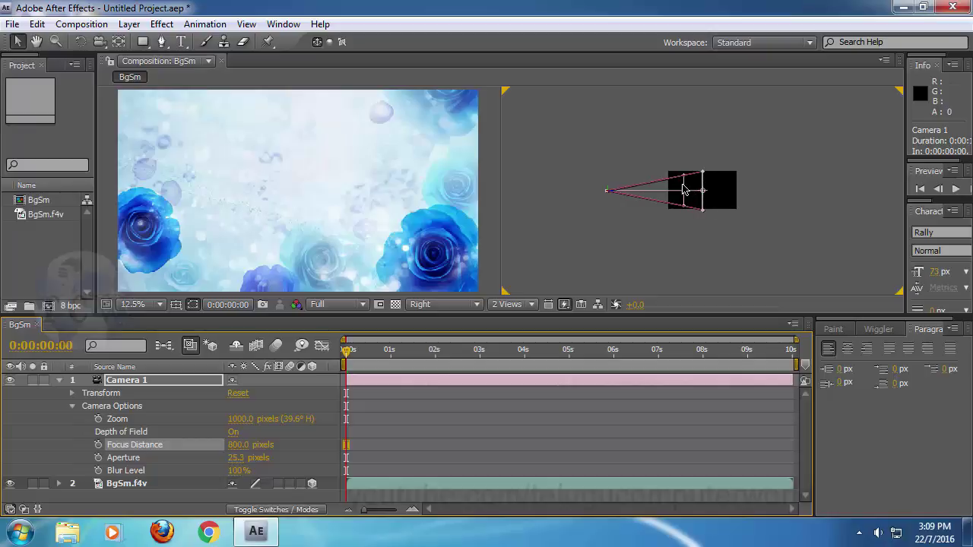
click(237, 444)
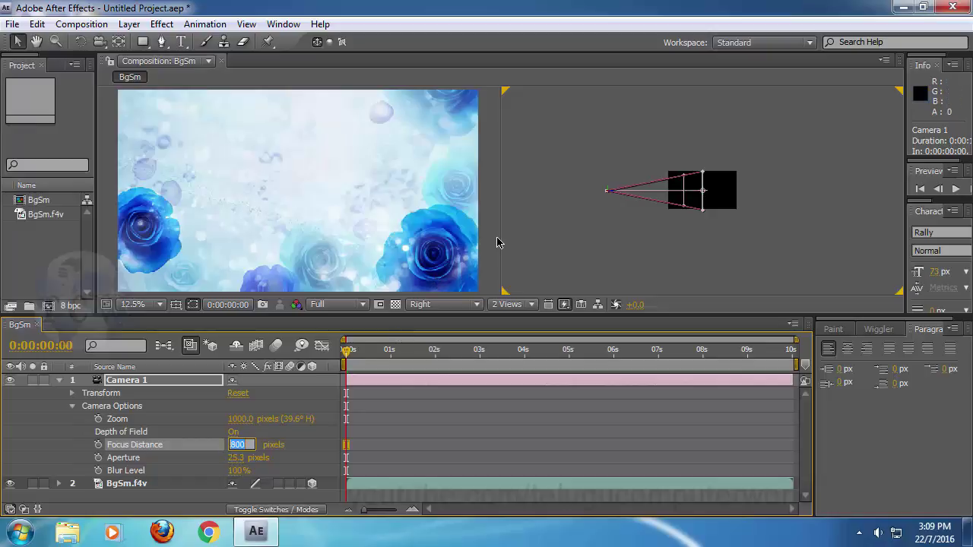
text(5)
key(Return)
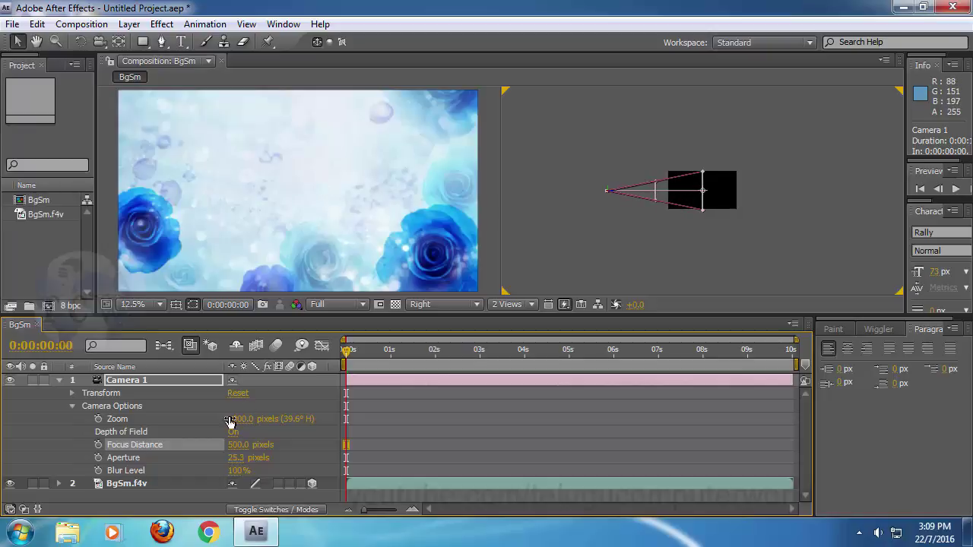
- Try a Focus Distance of 300 pixels on Camera 1 and reset it to 1000 pixels
click(236, 444)
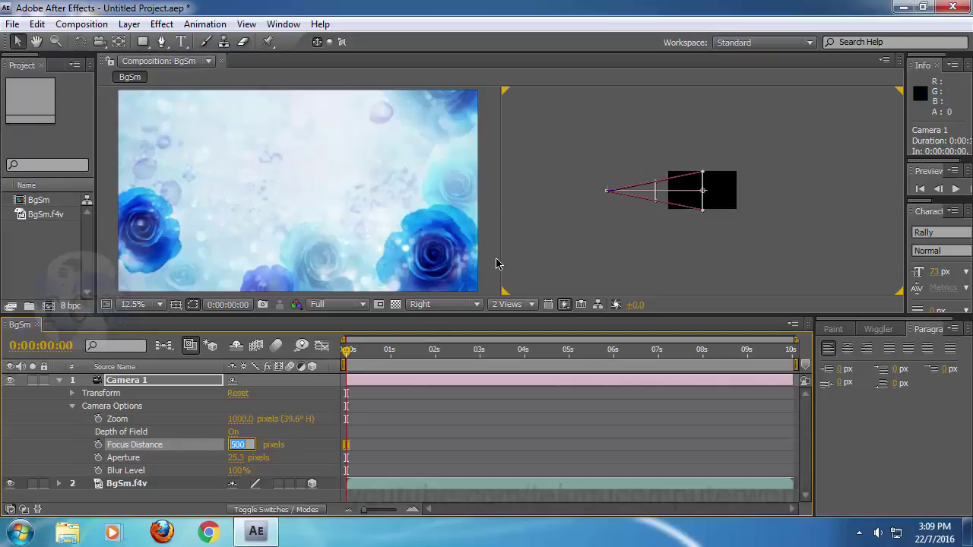
text(300)
key(Return)
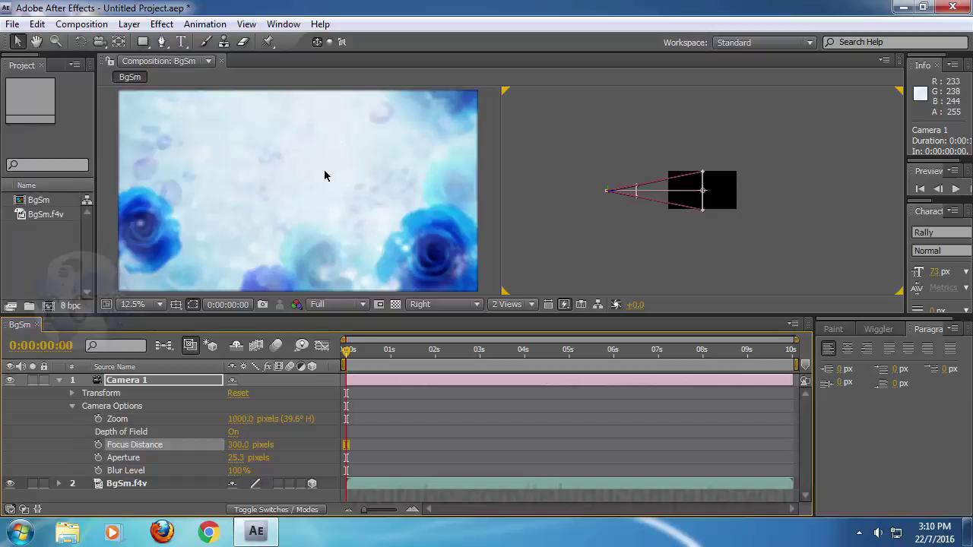
click(247, 443)
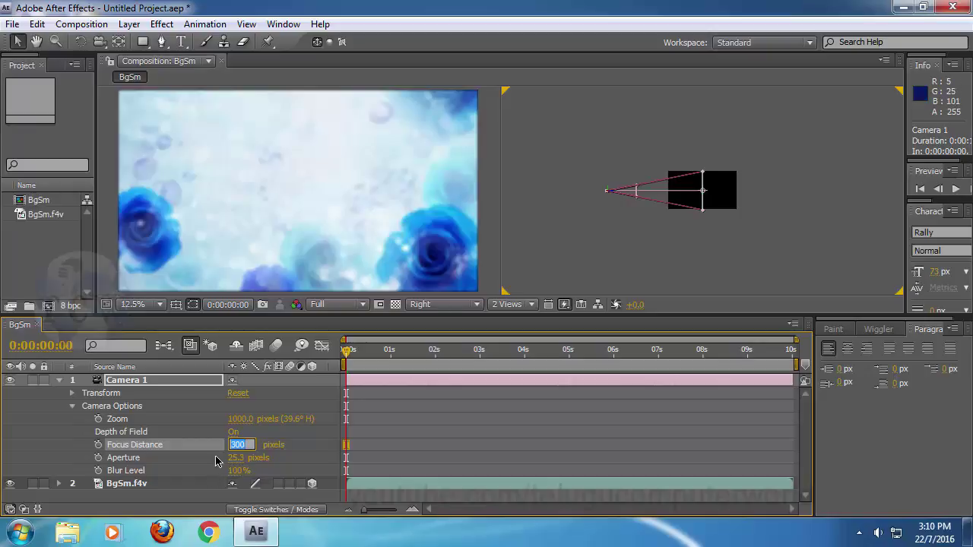
text(10)
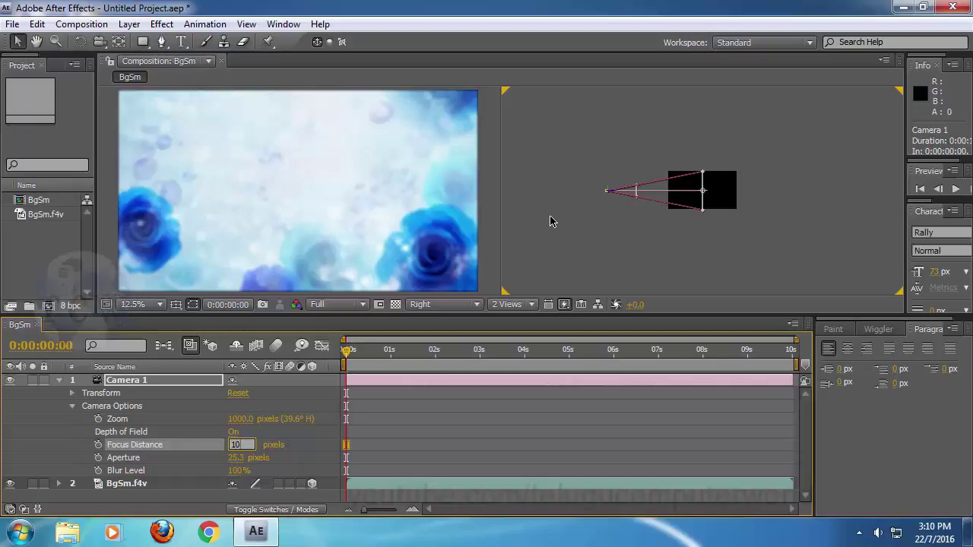
text(00)
key(Return)
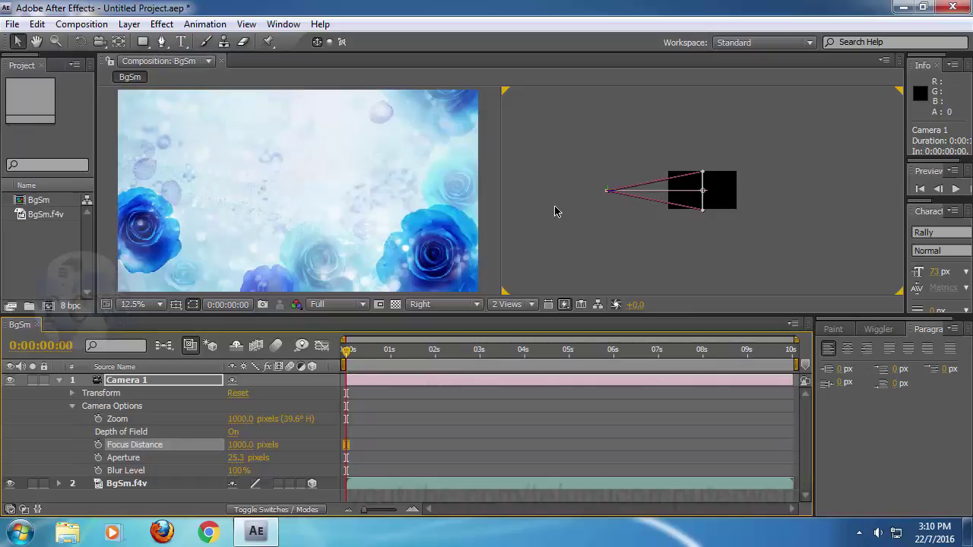
- Set Camera 1's Focus Distance to 300 pixels and its Blur Level to 200%
click(238, 447)
text(300)
key(Return)
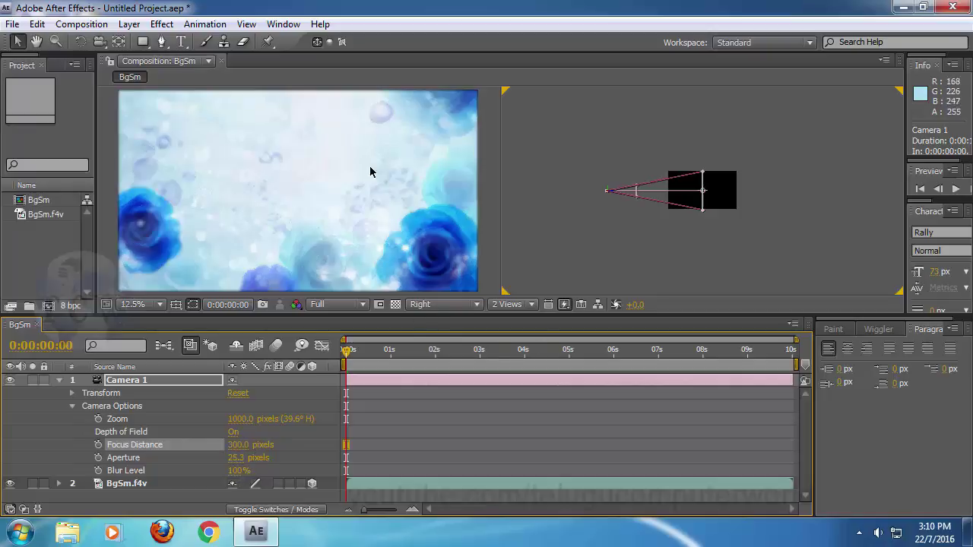
click(238, 471)
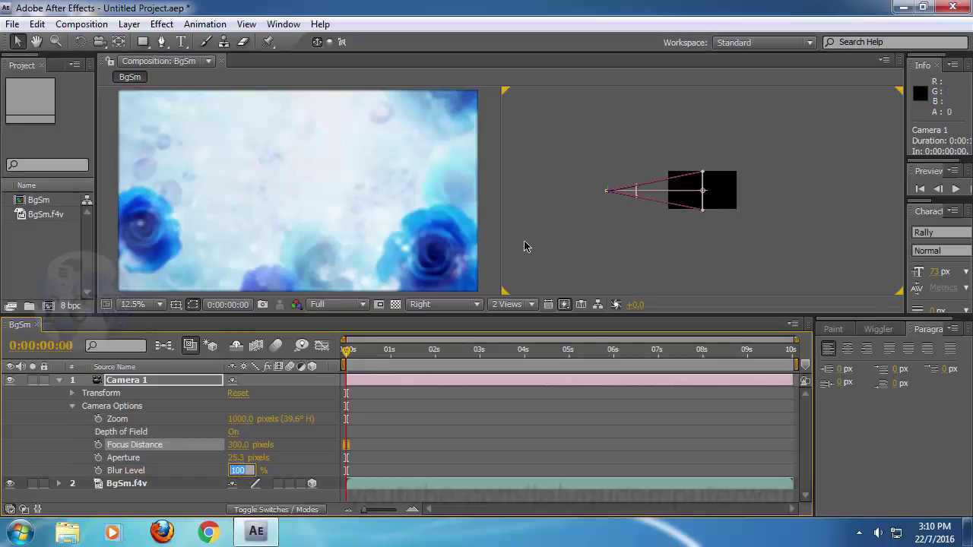
text(200)
key(Return)
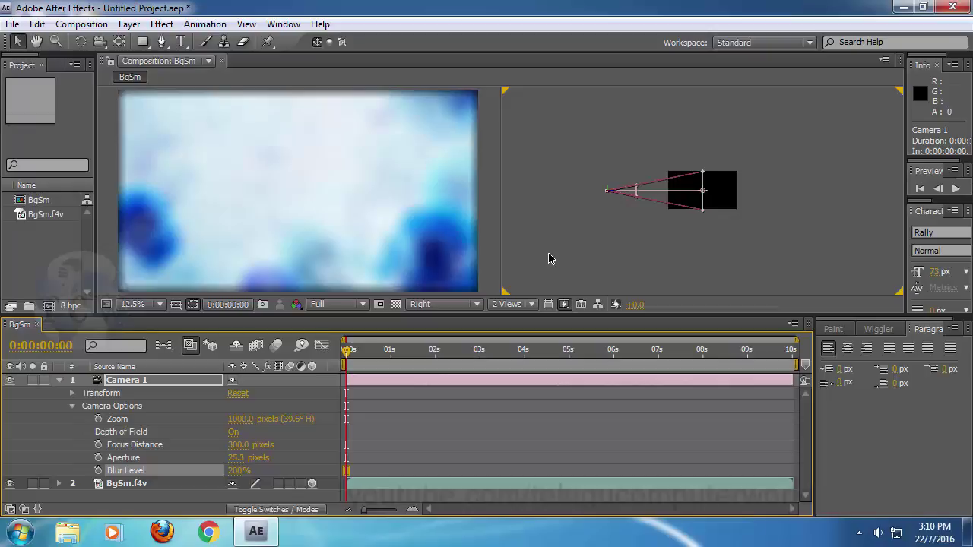
- Return Camera 1's Blur Level to 100% and its Focus Distance to 1000 pixels
click(238, 471)
text(1)
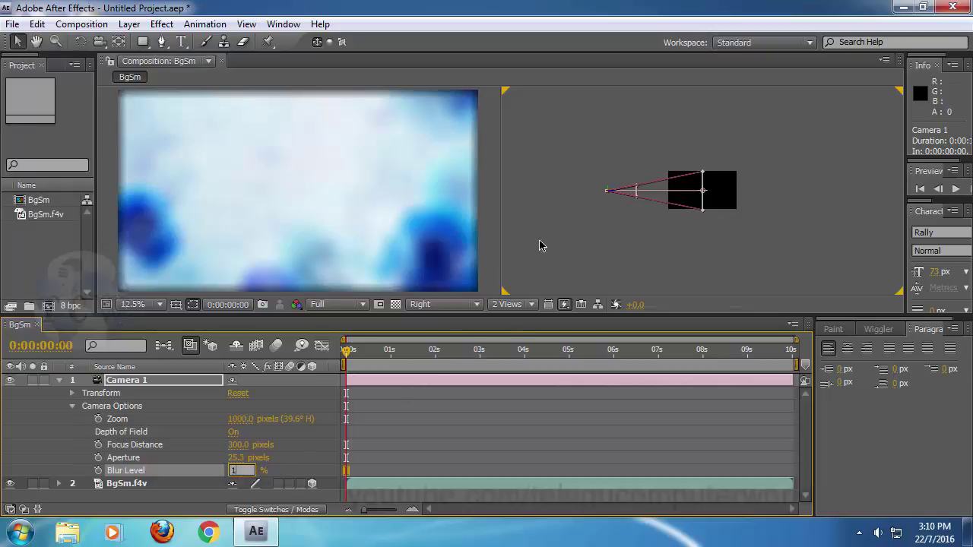
key(Return)
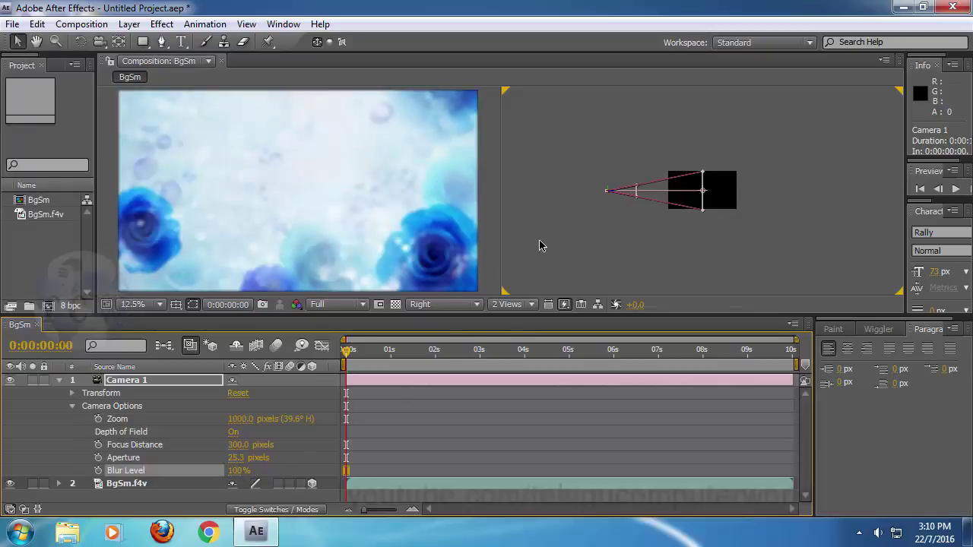
click(238, 446)
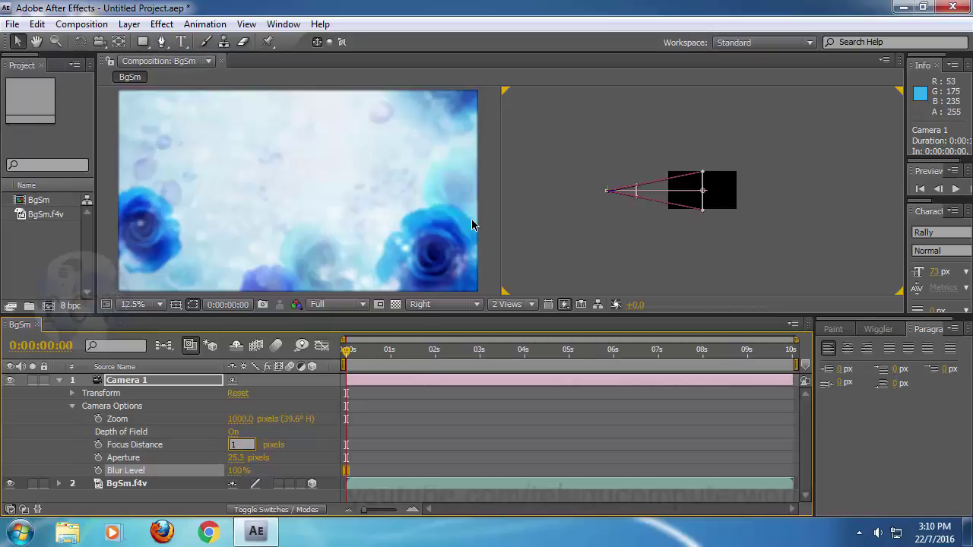
key(Return)
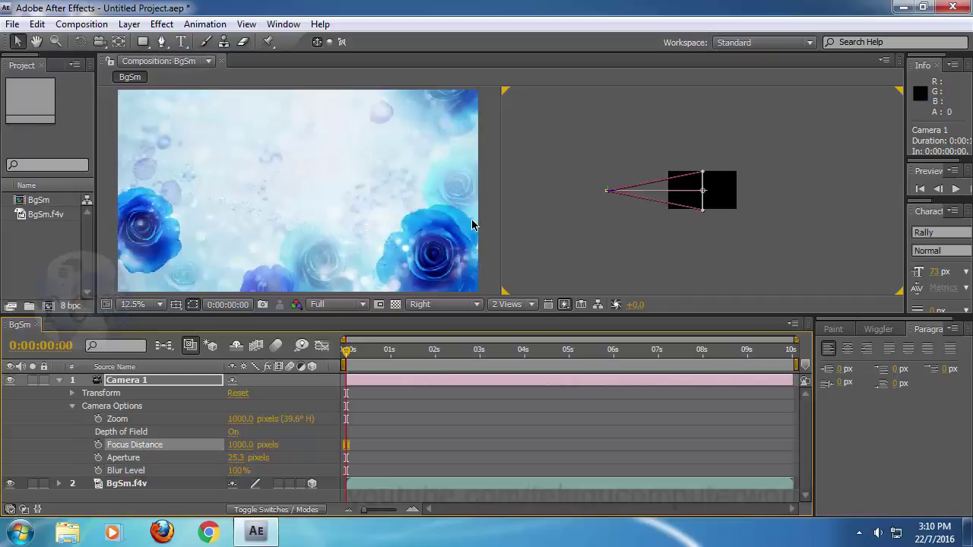
- Set Camera 1's Focus Distance to 200 pixels
click(237, 431)
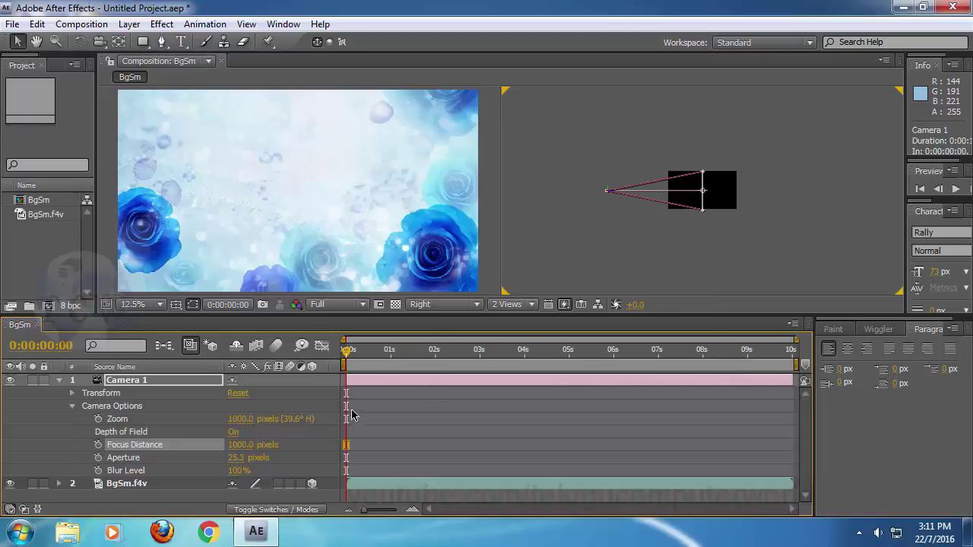
click(244, 446)
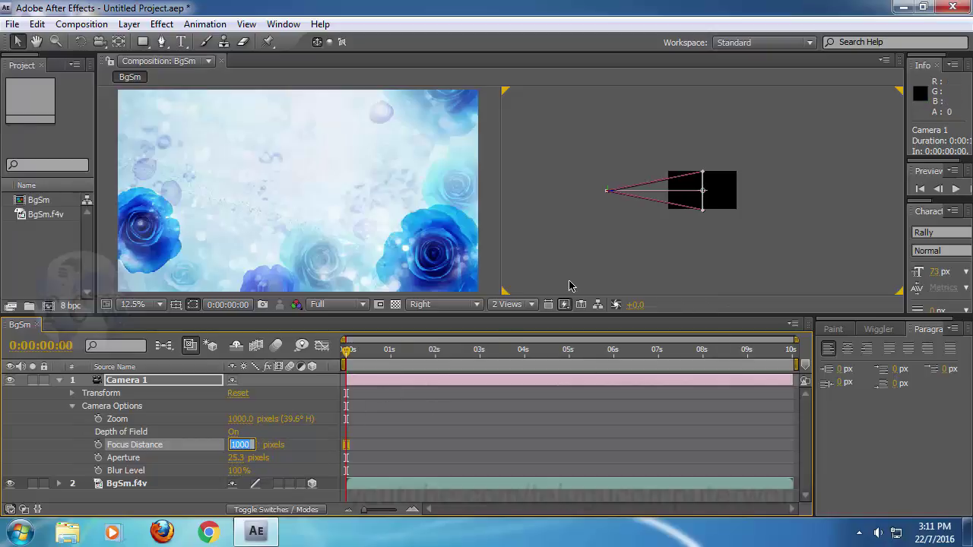
text(200)
key(Return)
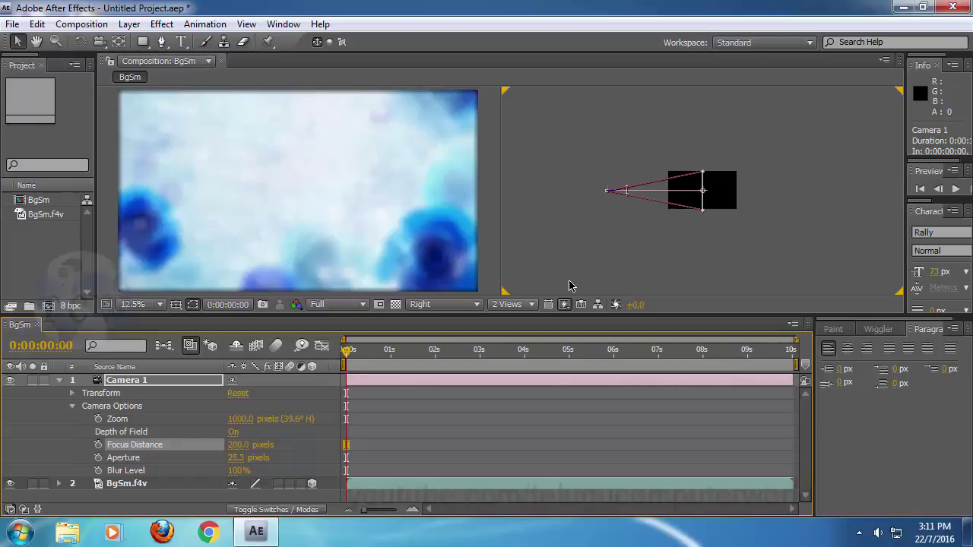
- Set Camera 1's Focus Distance to 1000 pixels and collapse its Camera Options in the timeline
click(241, 447)
text(1000)
key(Return)
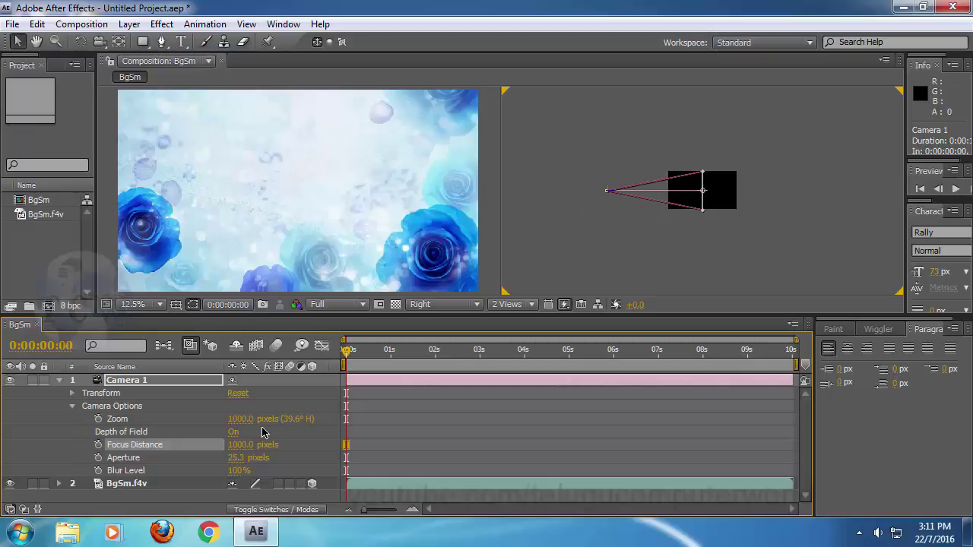
click(71, 407)
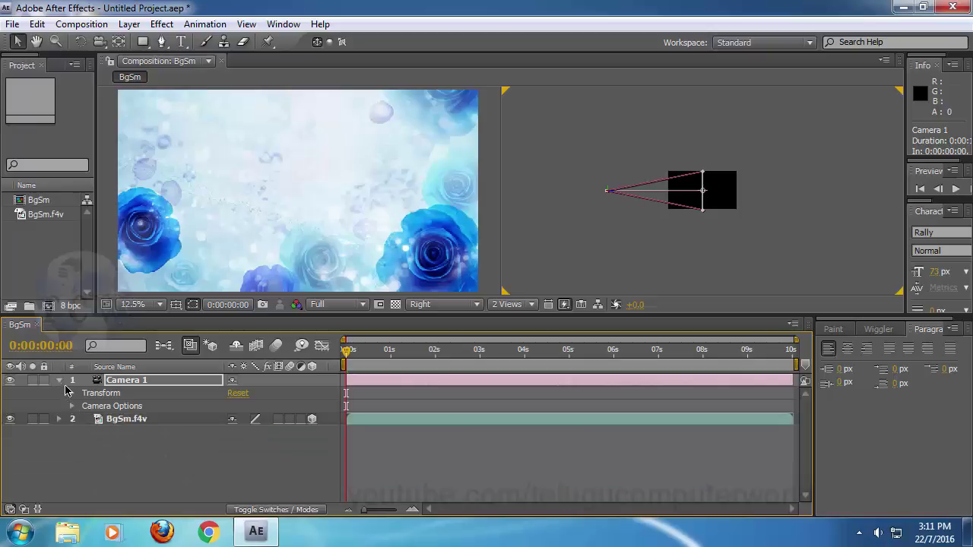
click(60, 387)
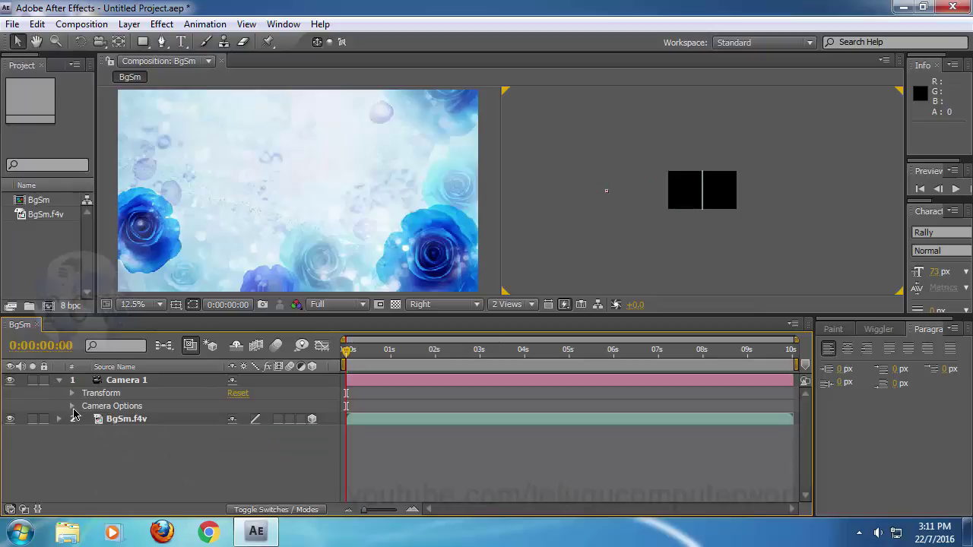
- Change Camera 1's preset to 15mm in its camera settings
click(72, 407)
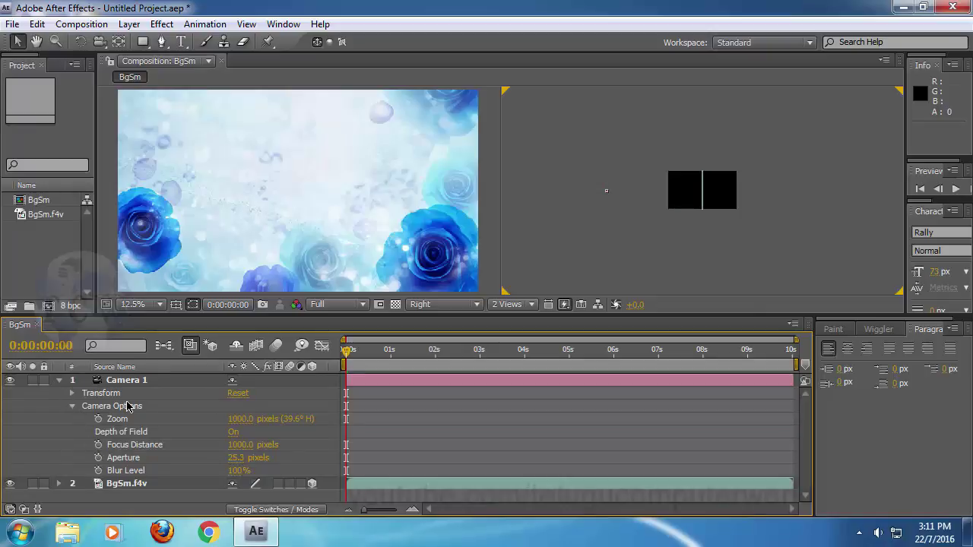
double_click(140, 380)
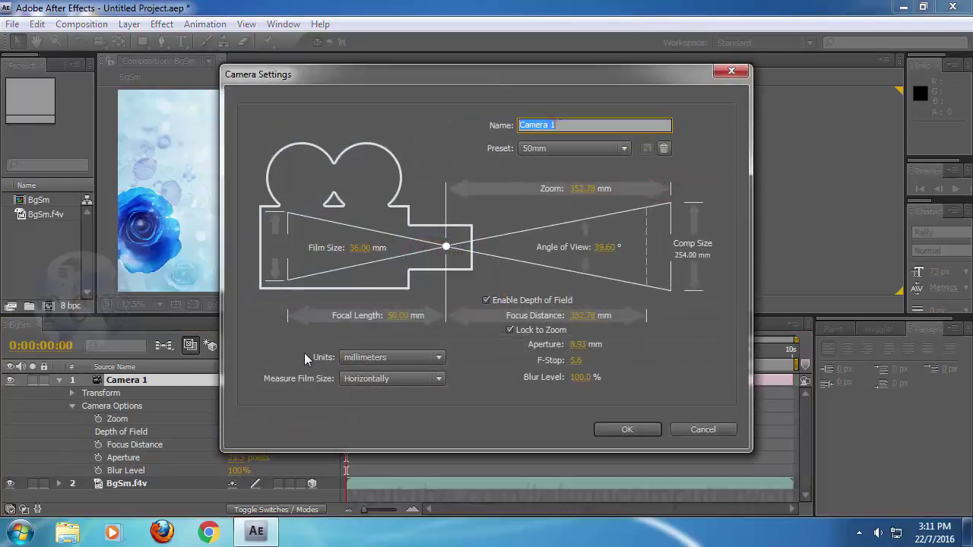
click(548, 150)
click(570, 191)
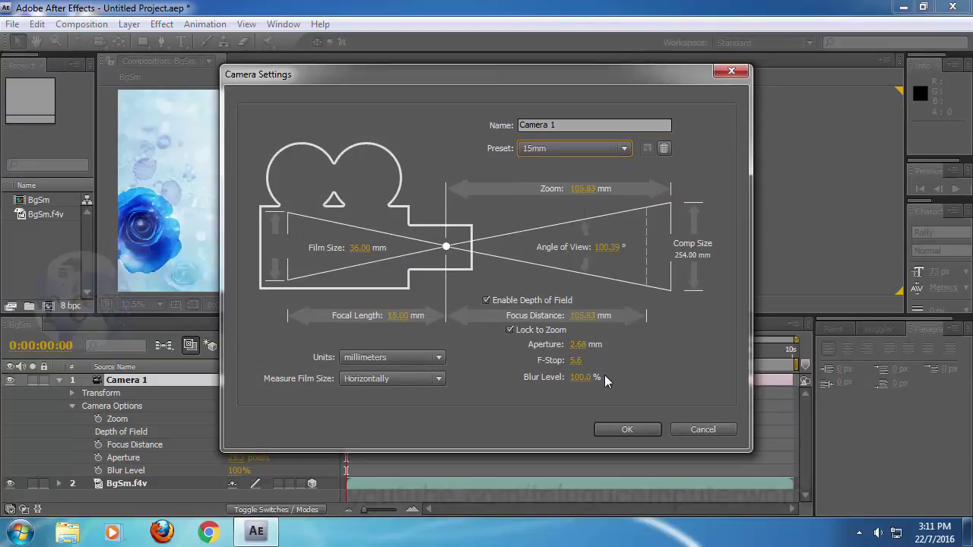
click(619, 436)
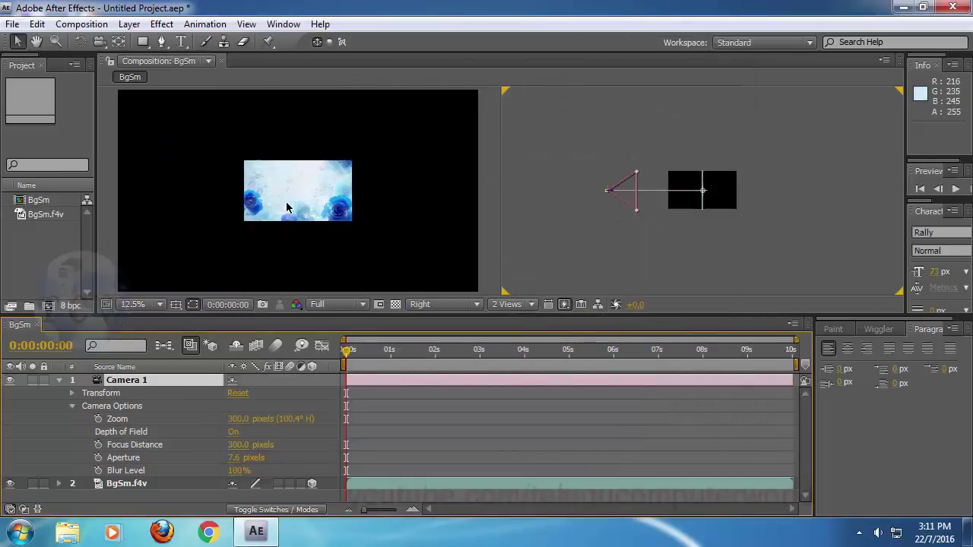
- Return Camera 1's preset to 50mm in its camera settings
double_click(159, 380)
click(575, 149)
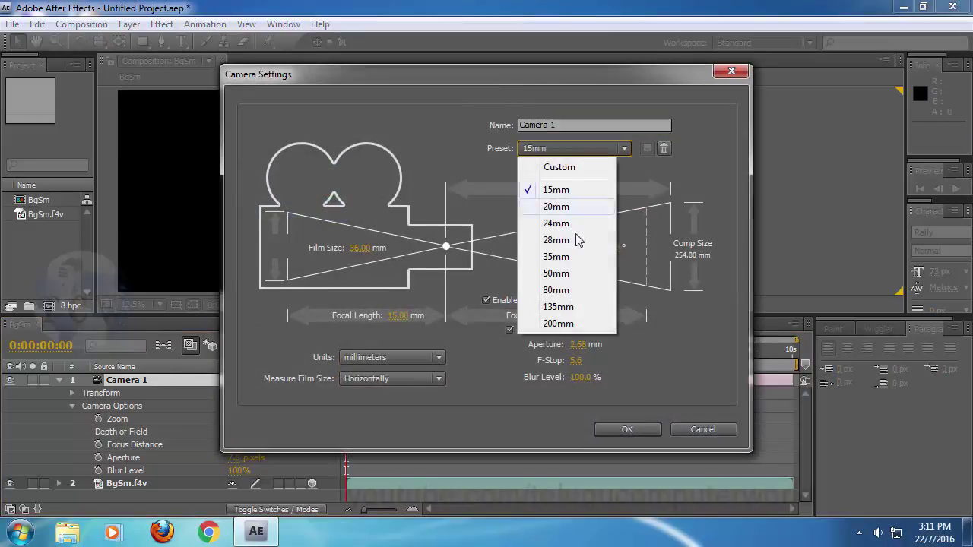
click(569, 273)
click(625, 430)
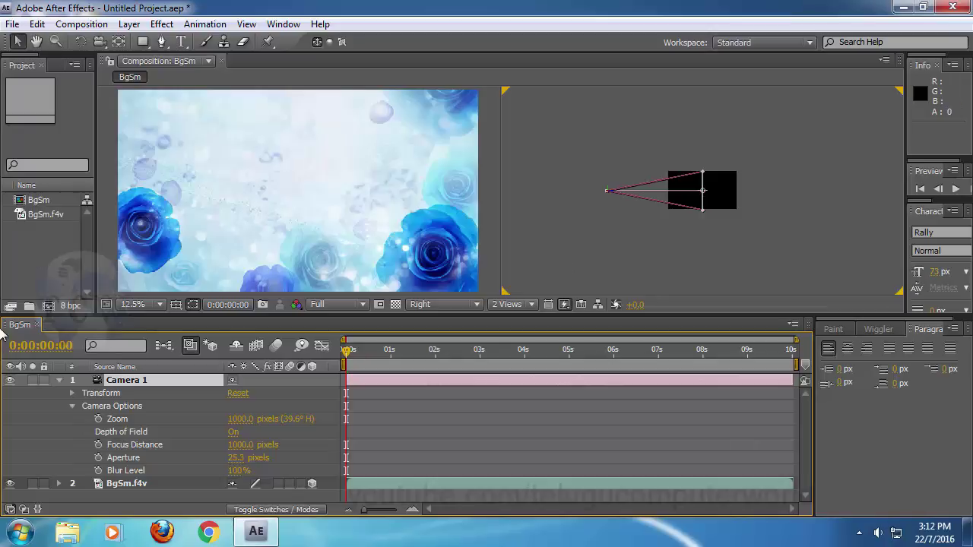
- Collapse Camera 1's Camera Options and expand its Transform properties
click(72, 406)
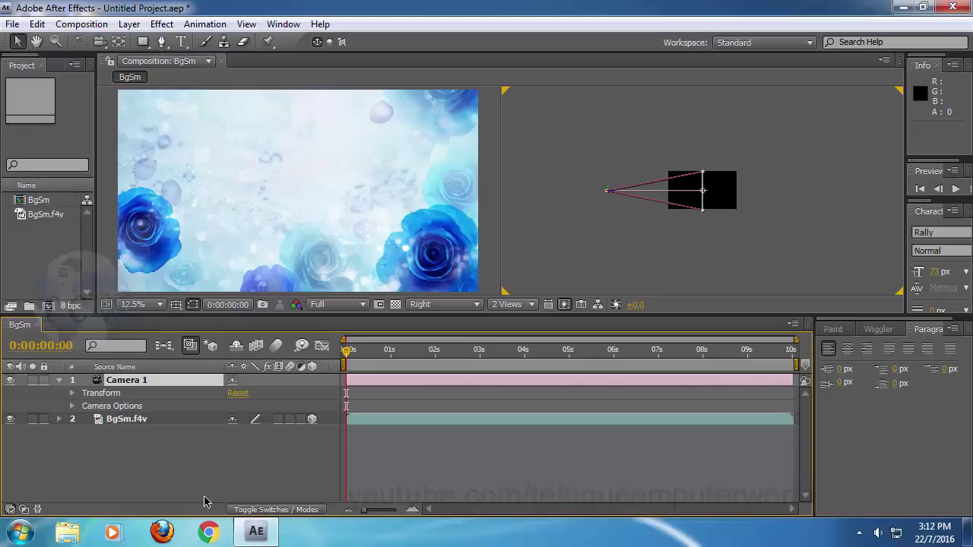
click(73, 407)
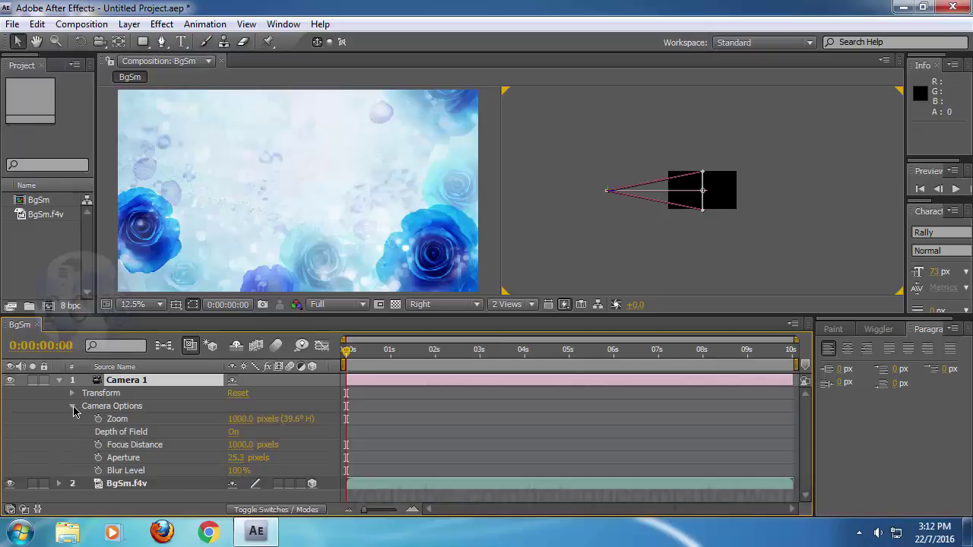
click(73, 408)
click(71, 394)
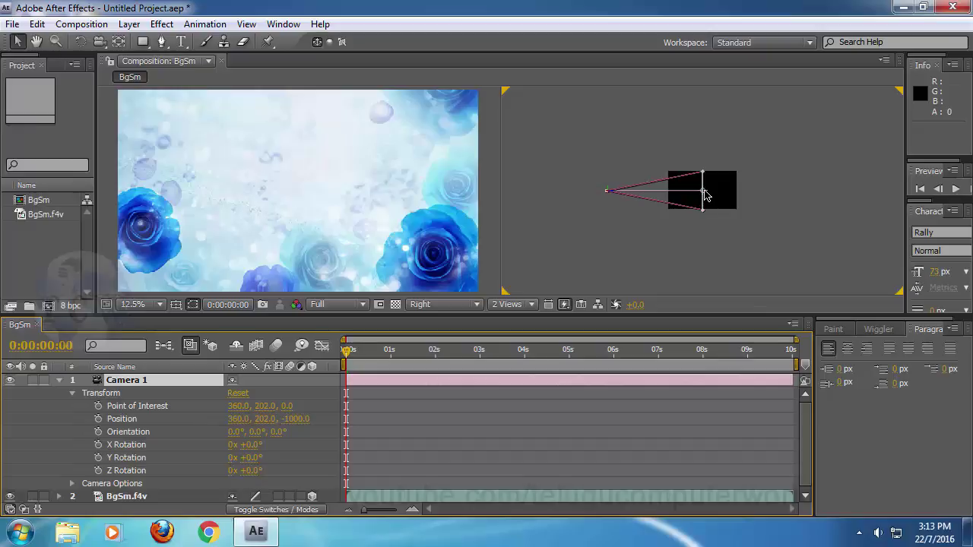
- Nudge Camera 1's point of interest slightly upward in the Right view and reset the camera's Transform values
mouse_move(705, 196)
mouse_down()
mouse_move(819, 191)
mouse_move(808, 195)
mouse_move(797, 137)
mouse_move(778, 144)
mouse_move(782, 219)
mouse_move(763, 171)
mouse_move(760, 191)
mouse_move(702, 190)
mouse_up()
click(232, 393)
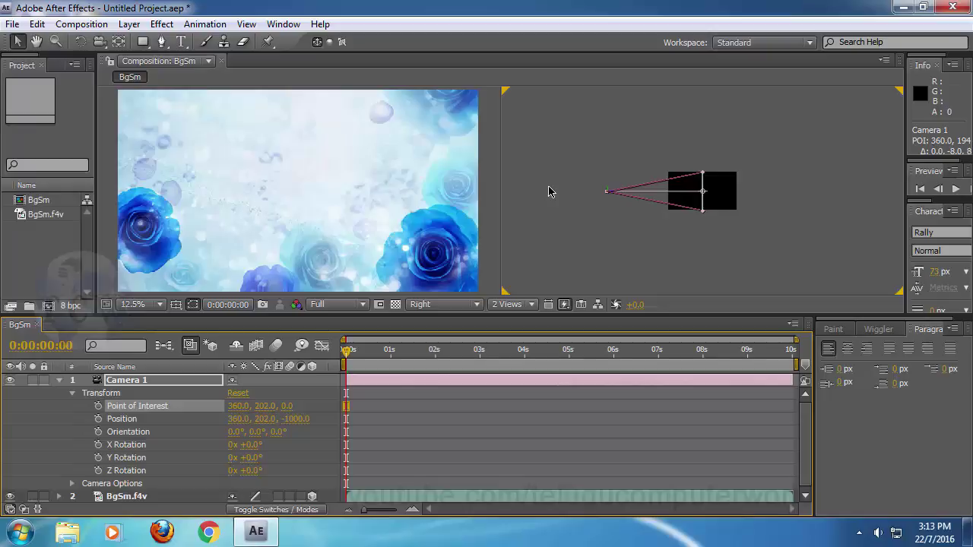
- Import the GDM_1 video from the Videos folder inside Footage as footage
drag(97, 229, 150, 230)
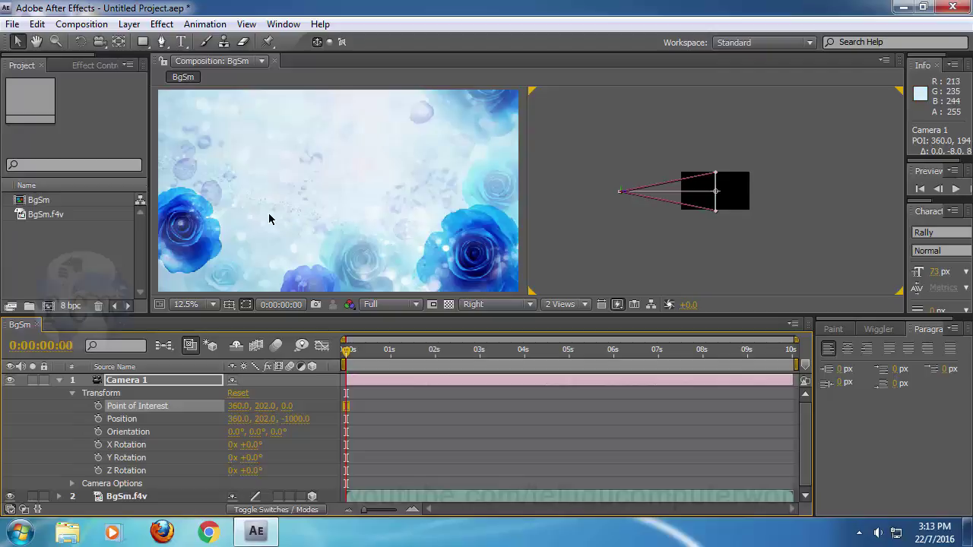
double_click(95, 247)
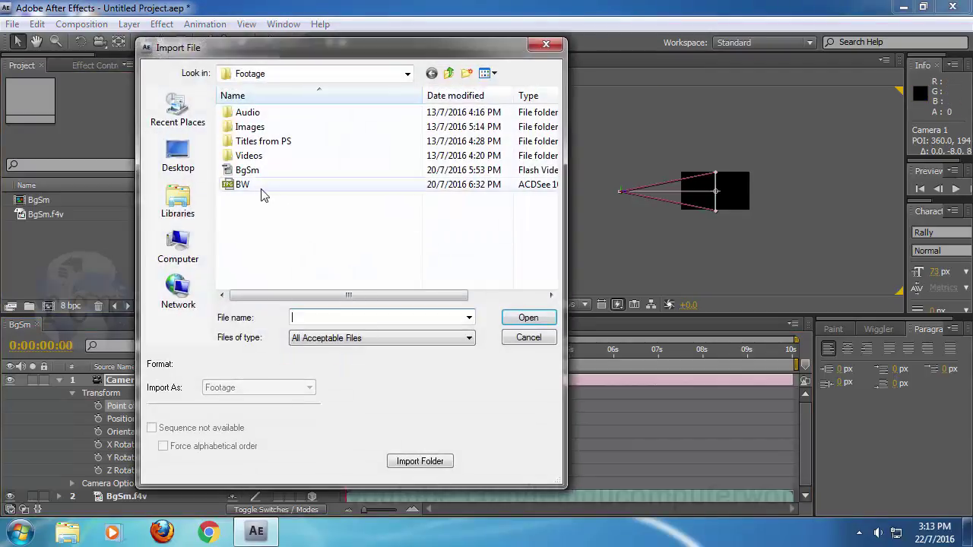
double_click(254, 156)
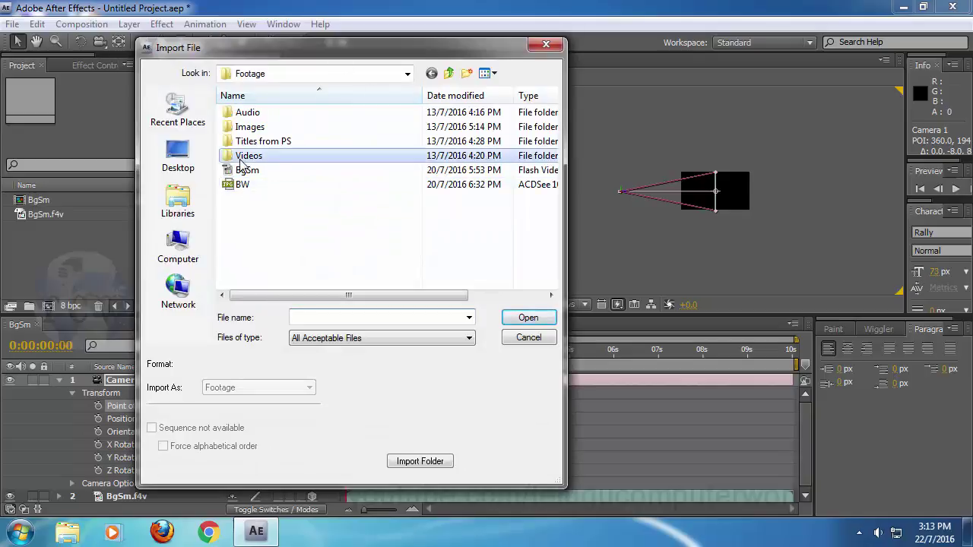
click(447, 74)
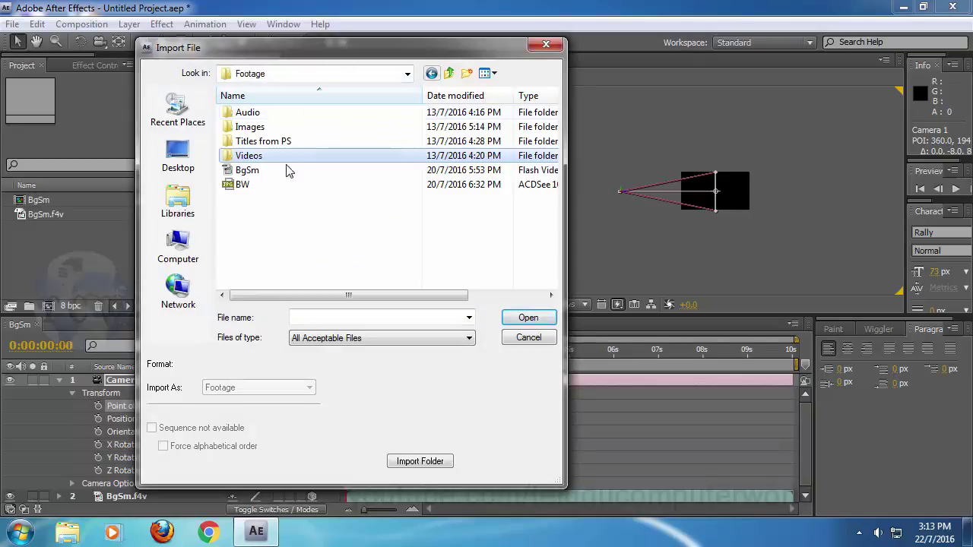
click(240, 186)
click(245, 172)
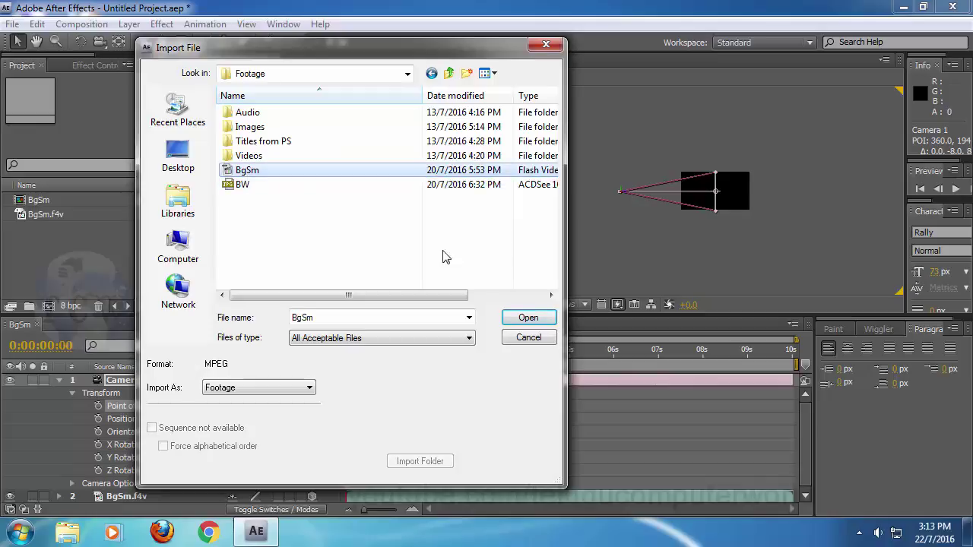
double_click(249, 155)
click(259, 137)
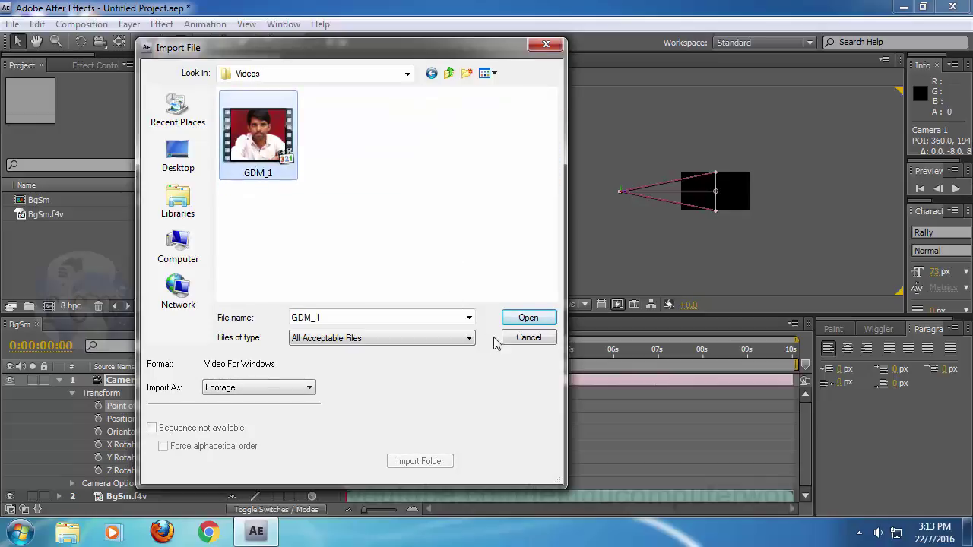
click(528, 318)
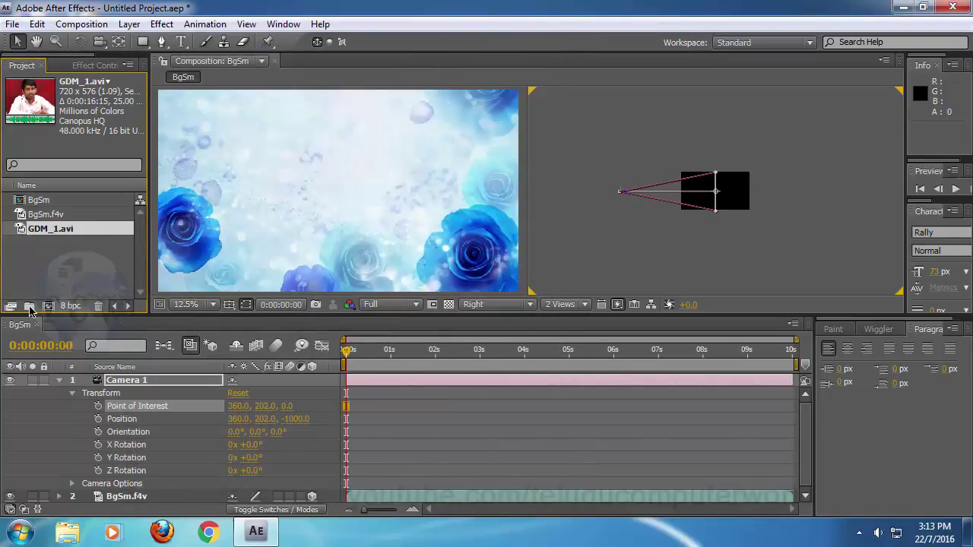
- Add GDM_1.avi to the BgSm composition and place its layer beneath BgSm.f4v
drag(24, 231, 340, 221)
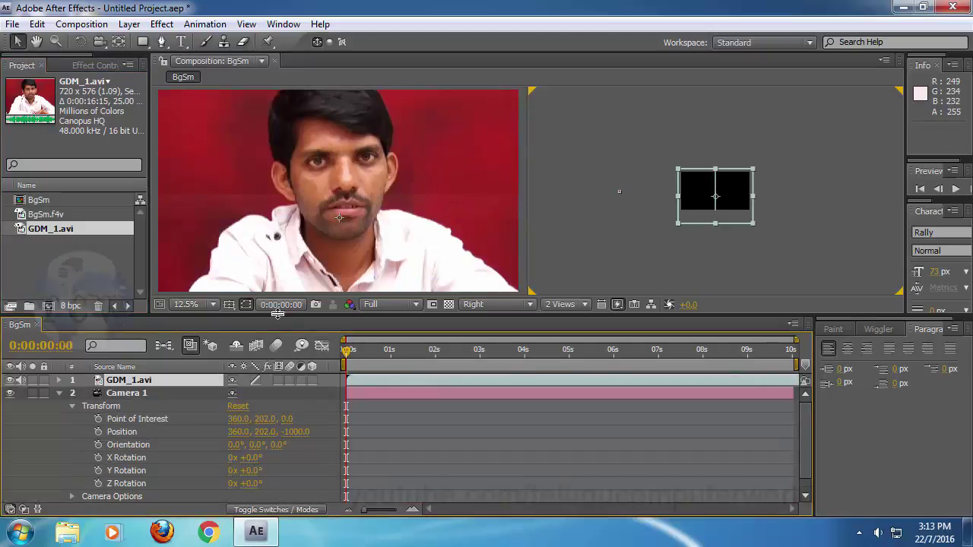
click(59, 393)
click(145, 384)
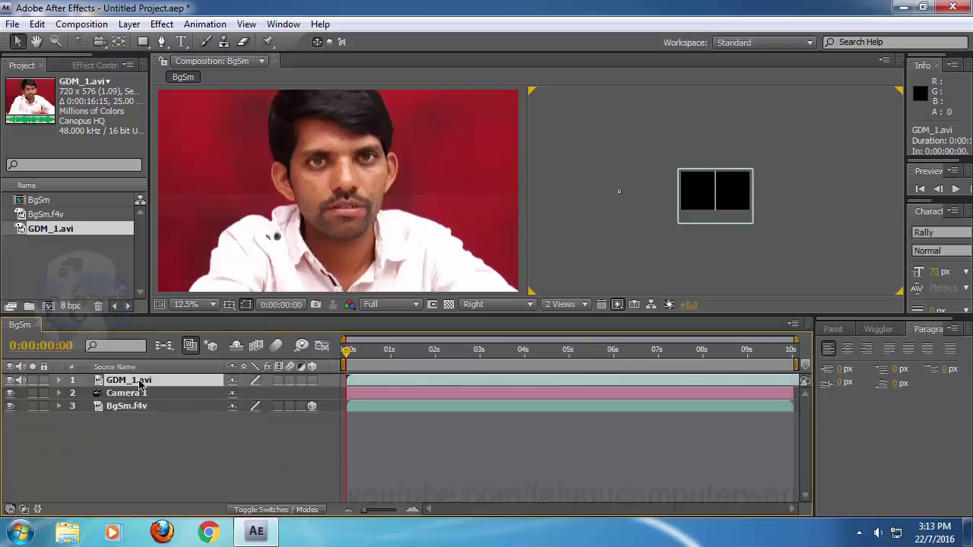
drag(121, 385, 132, 422)
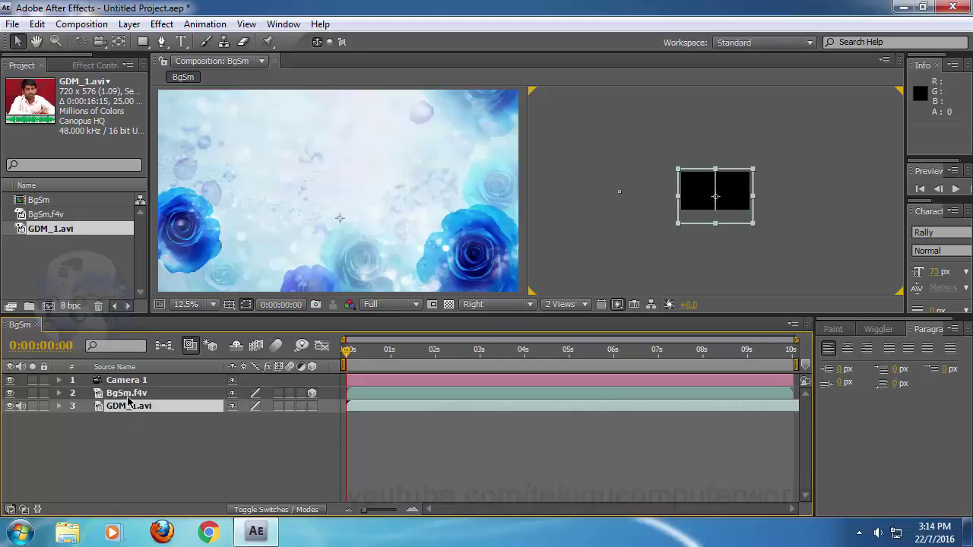
- Turn the GDM_1.avi layer into a 3D layer
click(134, 394)
click(130, 412)
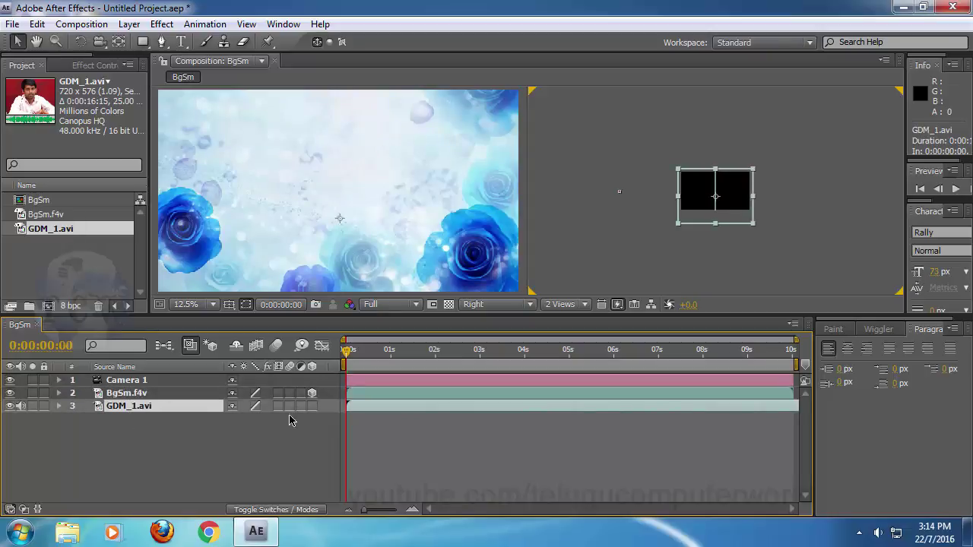
click(312, 407)
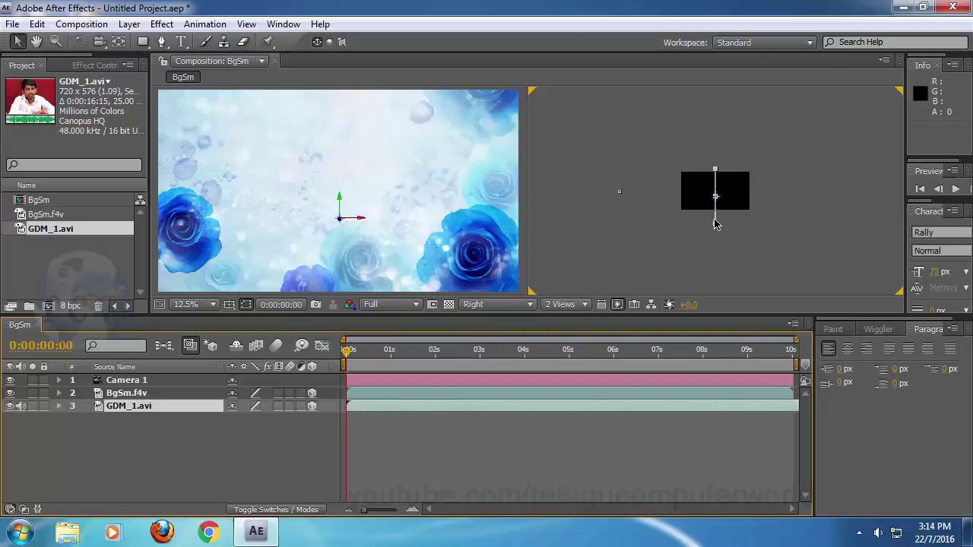
- Move the GDM_1.avi layer away from the camera in the Right view so it sits well behind BgSm.f4v
drag(715, 223, 723, 223)
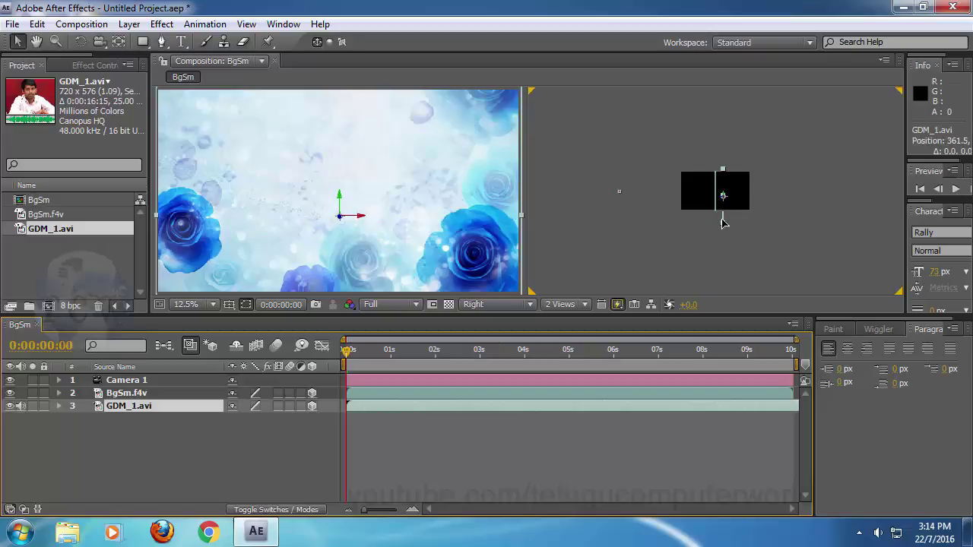
click(722, 222)
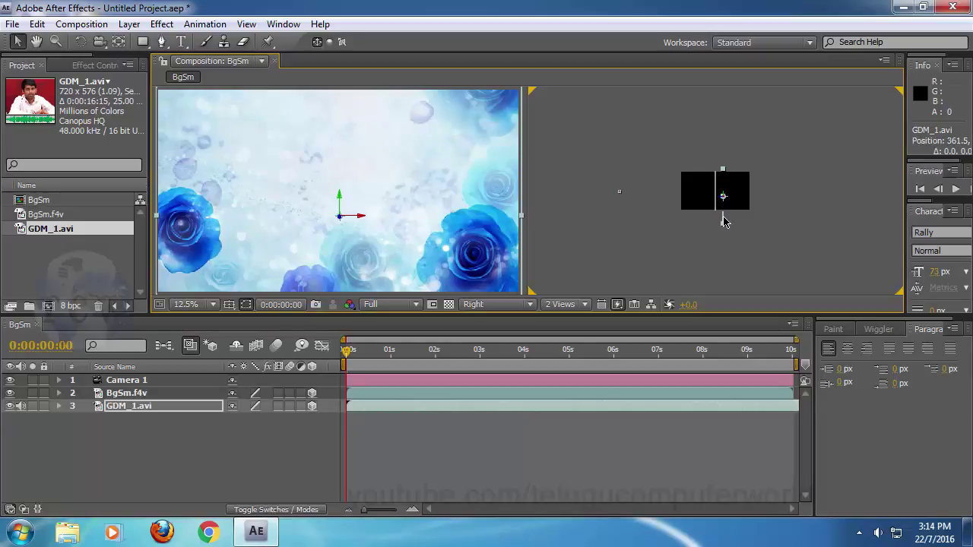
drag(723, 222, 745, 219)
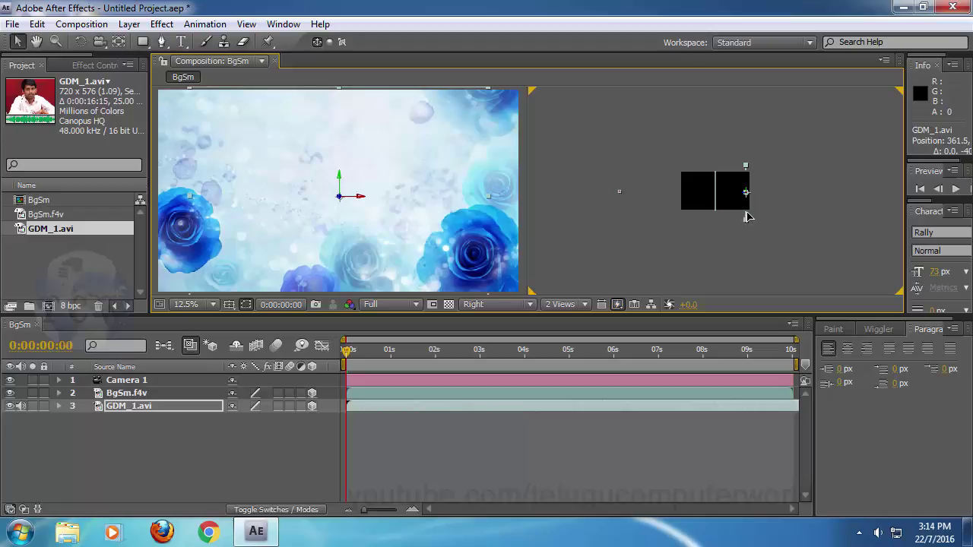
drag(747, 218, 761, 213)
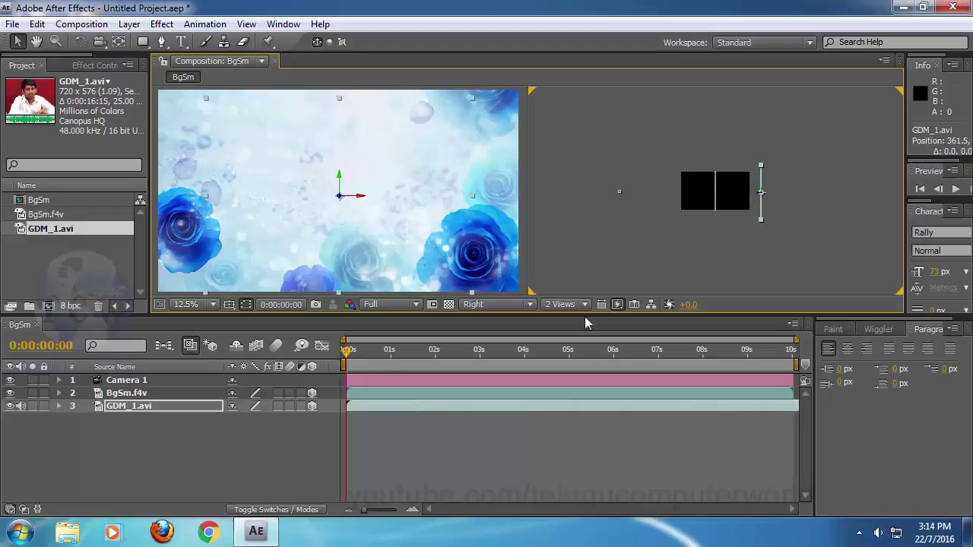
- Hide BgSm.f4v while moving GDM_1.avi farther back from the camera, and show BgSm.f4v again
click(10, 393)
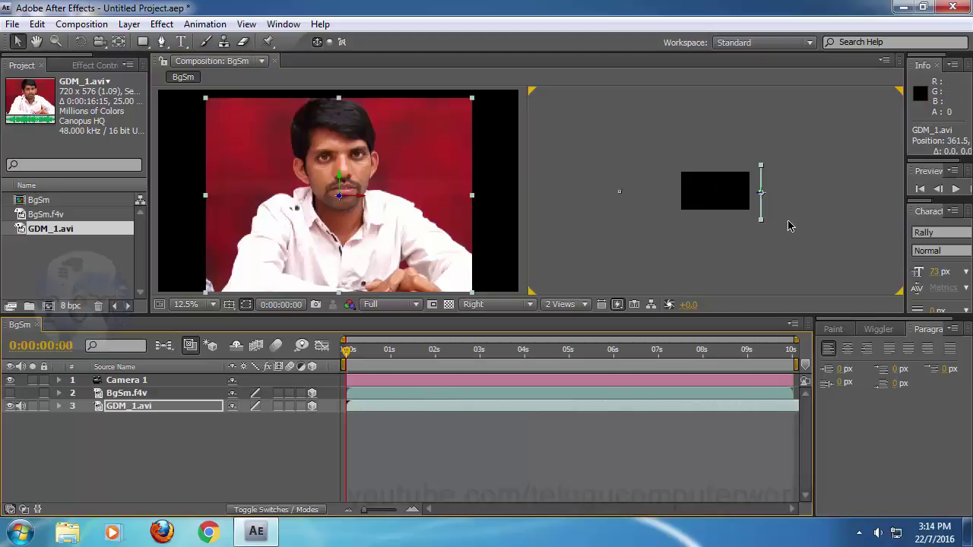
mouse_move(762, 220)
mouse_down()
mouse_move(786, 218)
mouse_move(780, 212)
mouse_move(781, 221)
mouse_up()
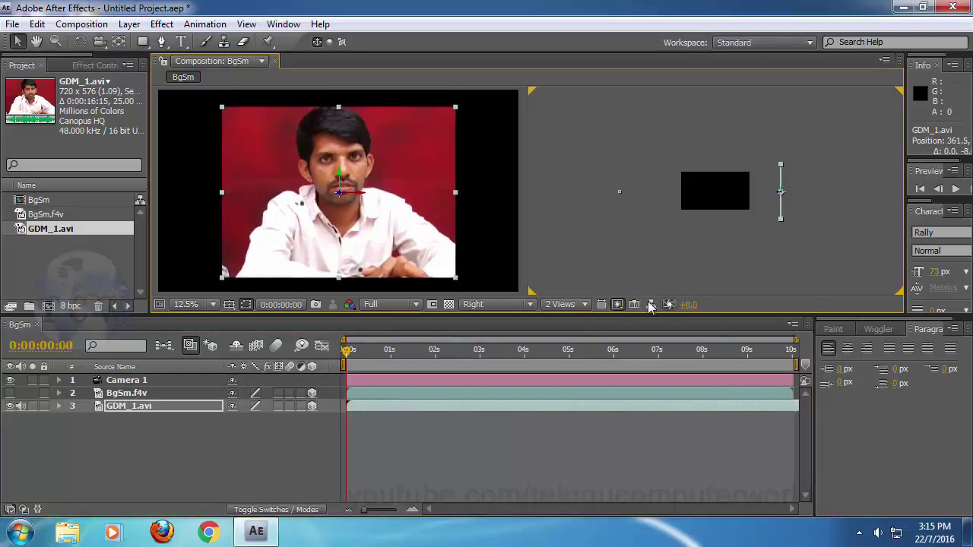
click(11, 393)
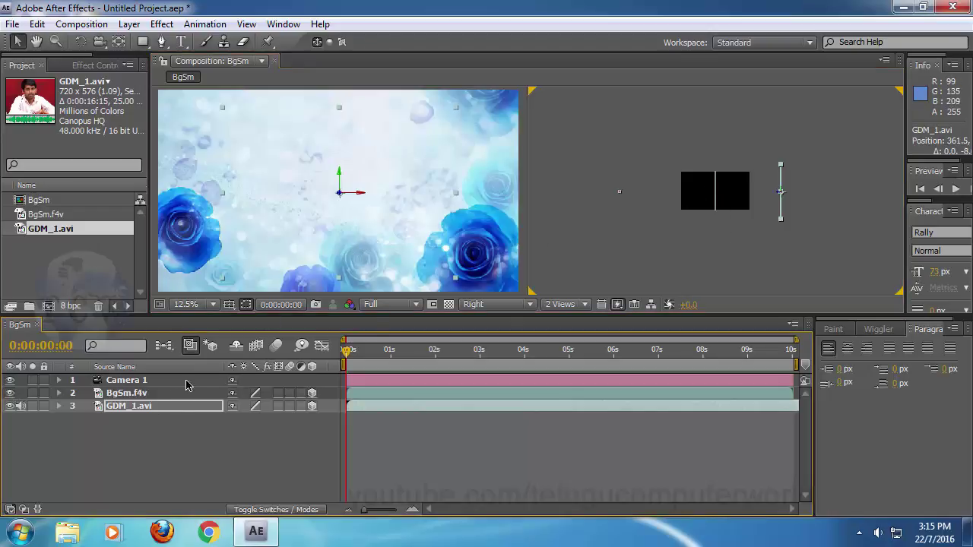
- Move Camera 1's point of interest behind both video layers to about 360, 210, 1160, and reset the camera's Transform values
click(156, 395)
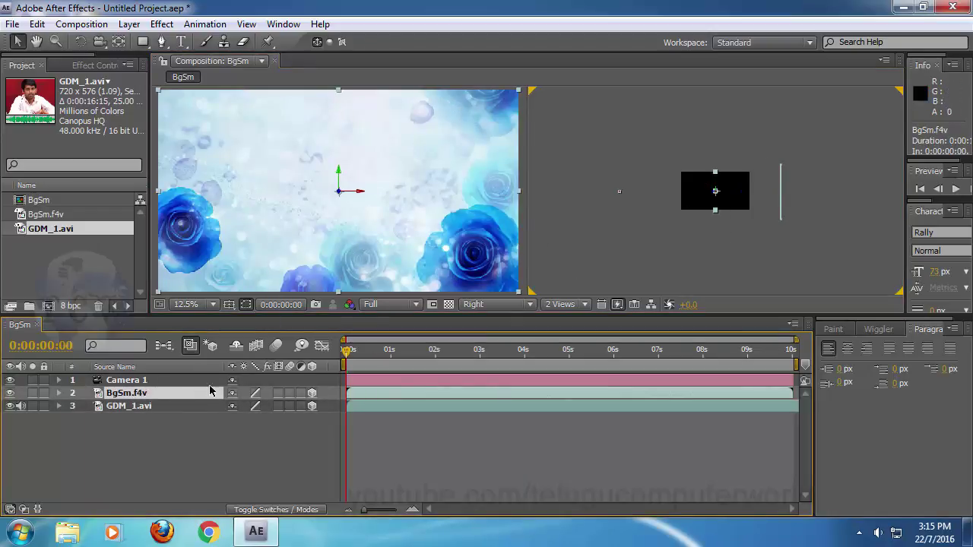
click(183, 410)
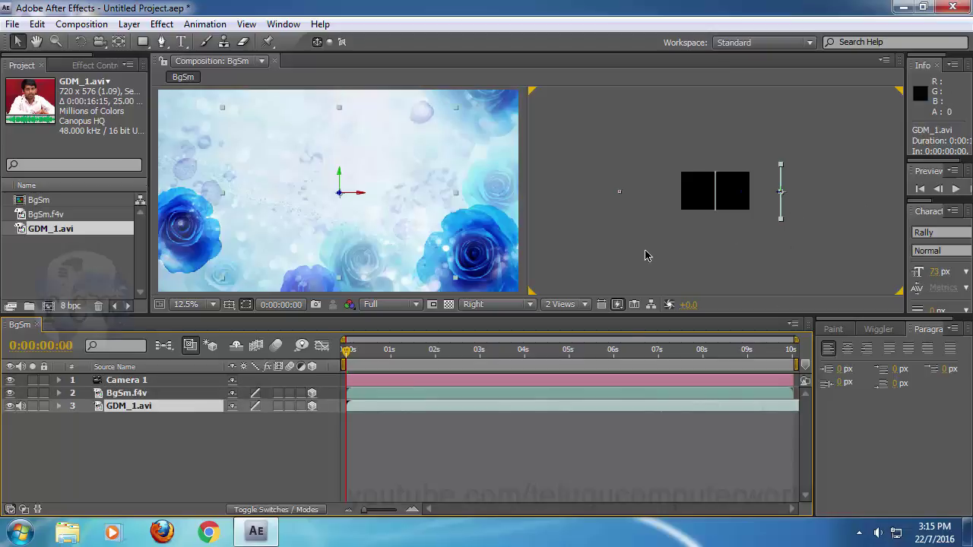
click(161, 380)
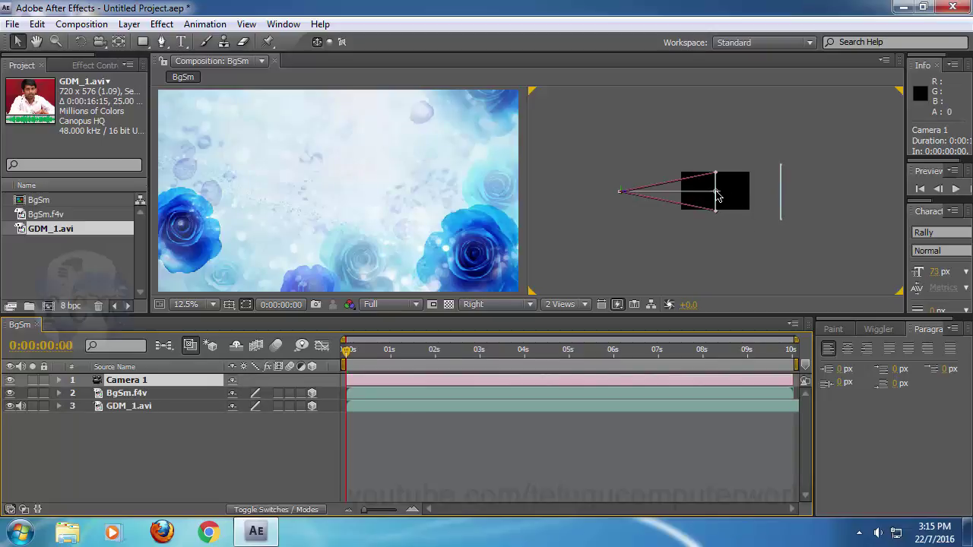
drag(717, 196, 827, 196)
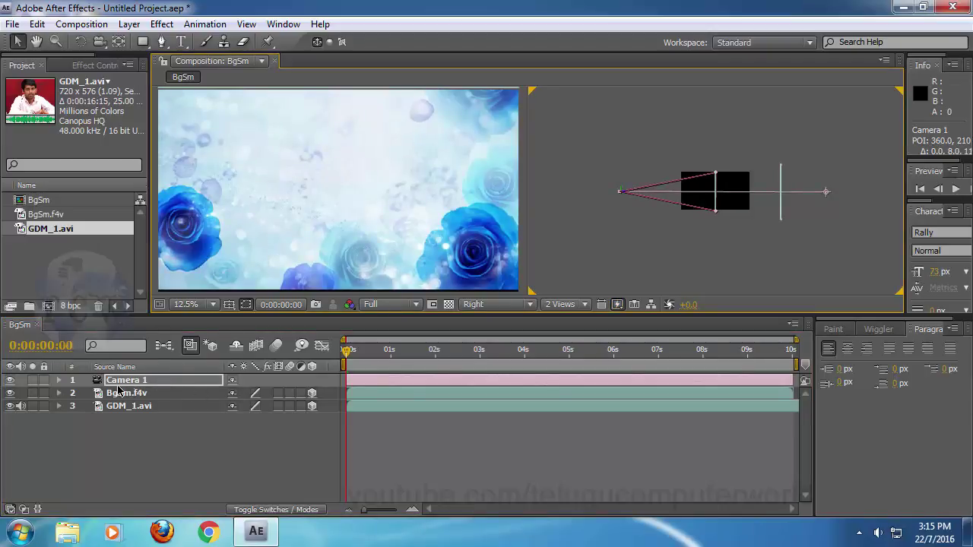
click(58, 380)
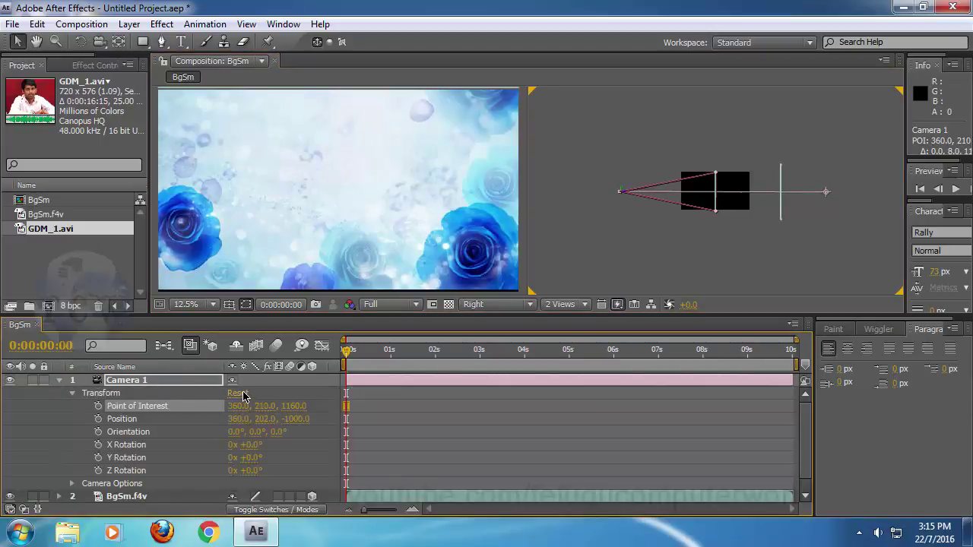
click(238, 393)
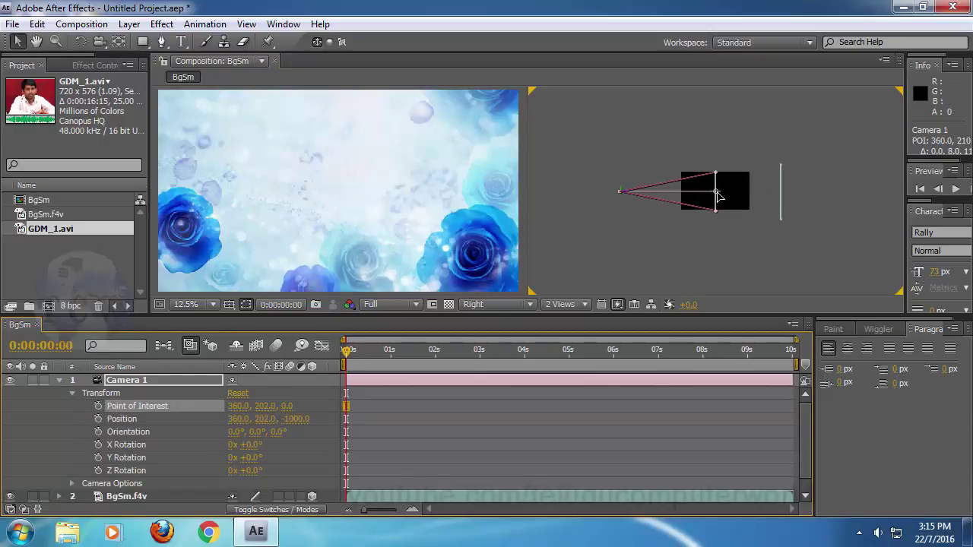
- Move Camera 1's point of interest behind both video layers to about 360, 202, 1056, and enable Position keyframing at 0 s
drag(719, 197, 821, 197)
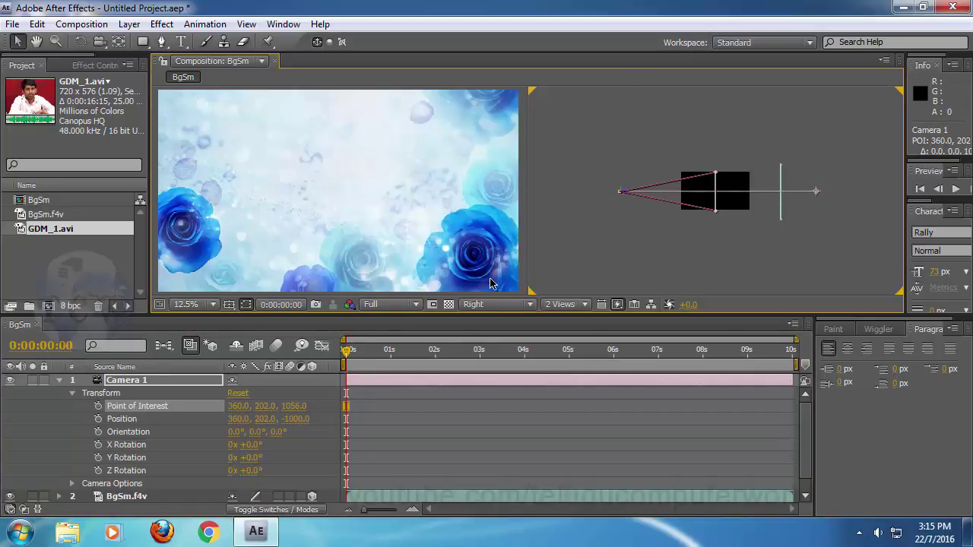
click(126, 421)
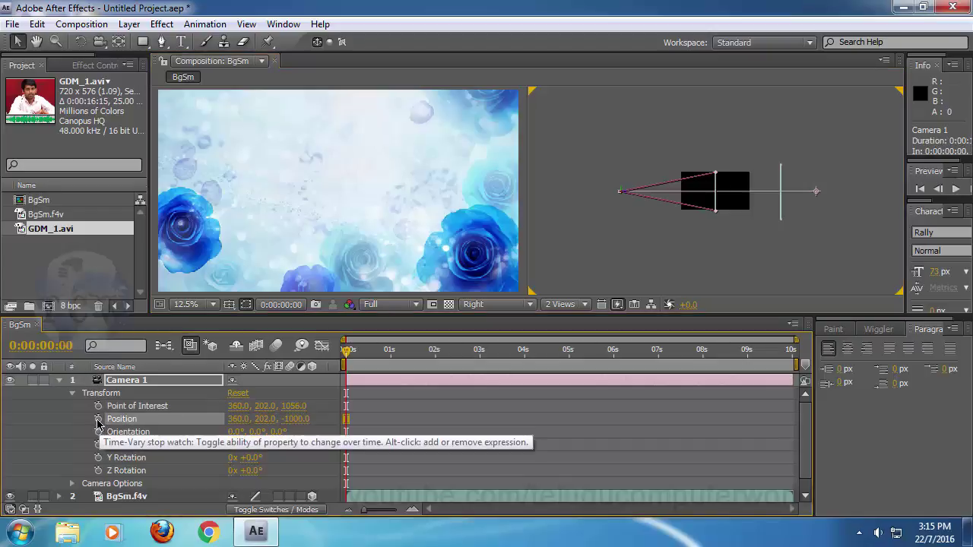
click(98, 419)
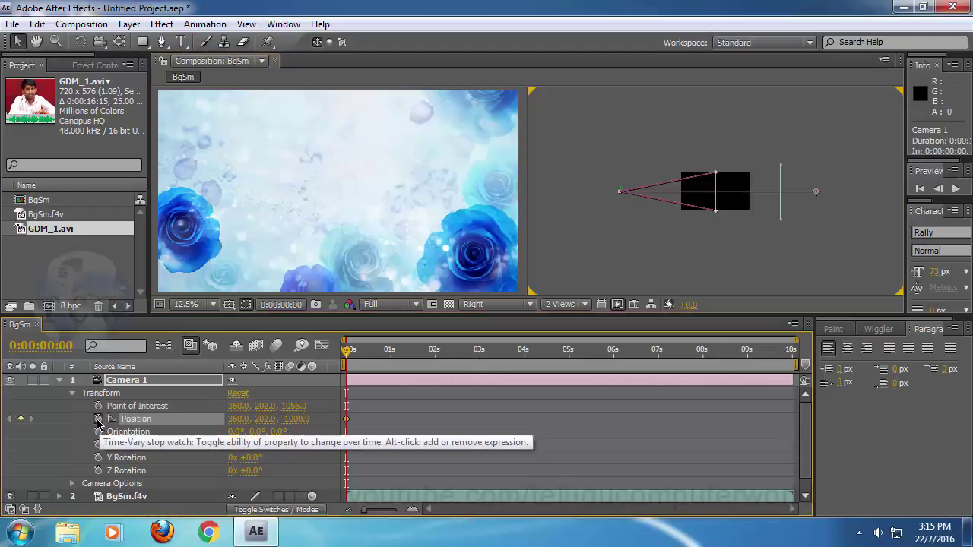
- Keyframe Camera 1's position in the Right view at about 360, -654, -920 at 0:00:03:00 and 360, -358, -360 at 0:00:05:24
click(479, 351)
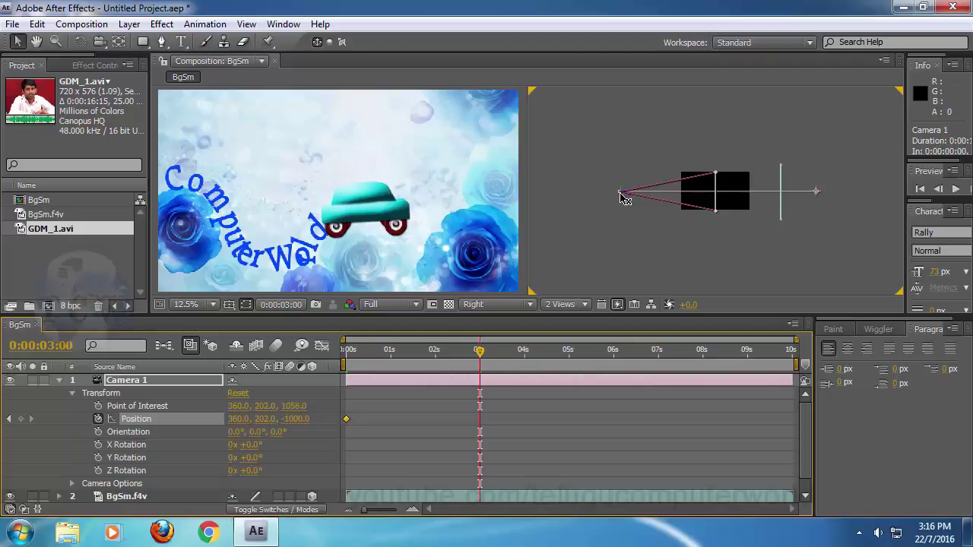
drag(619, 196, 625, 124)
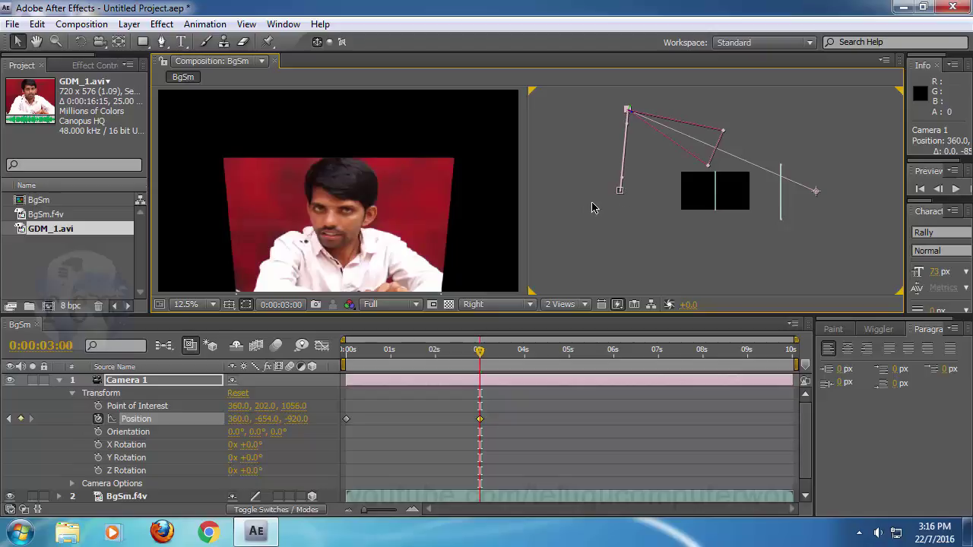
click(612, 355)
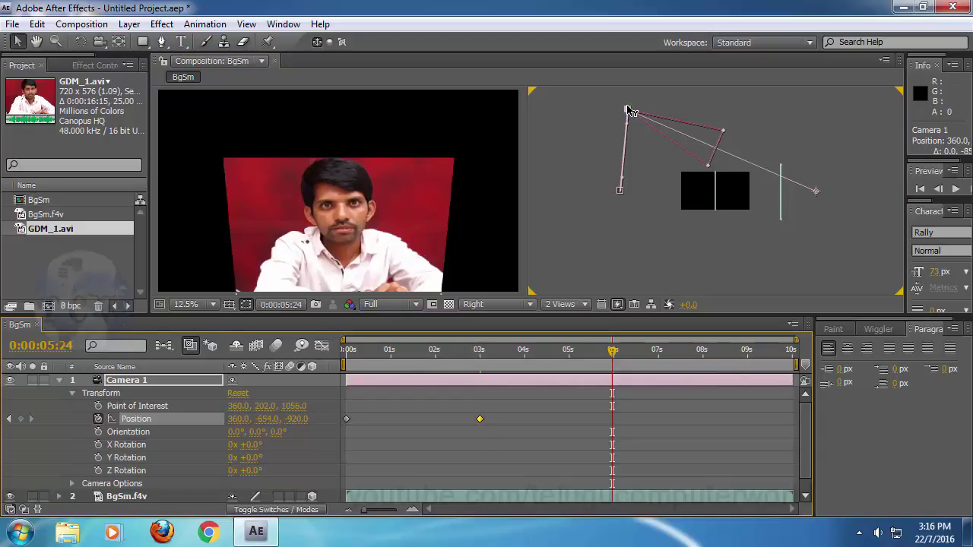
drag(627, 110, 680, 137)
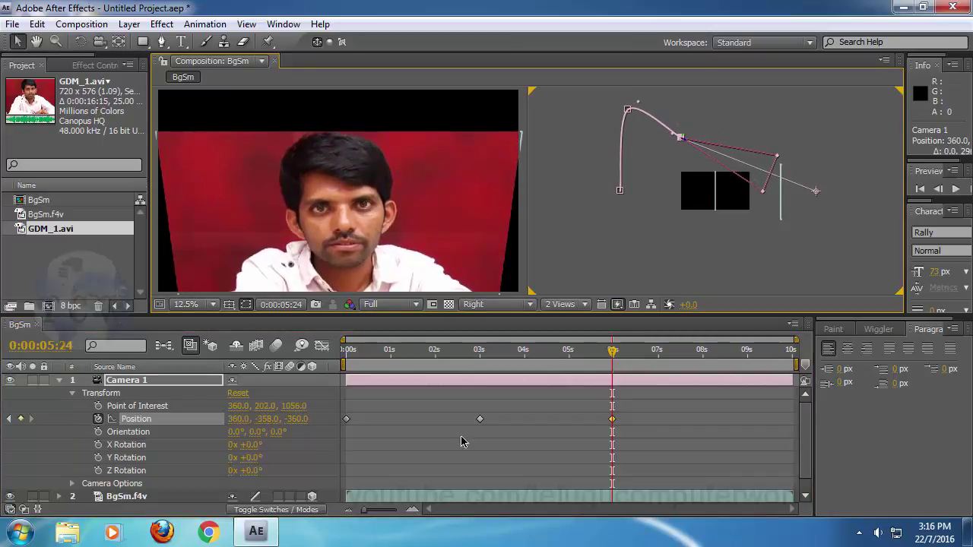
- Keyframe Camera 1's position at about 360, 754, -1216 at 0:00:07:01 and 360, -750, -1920 at 0:00:08:00
click(659, 359)
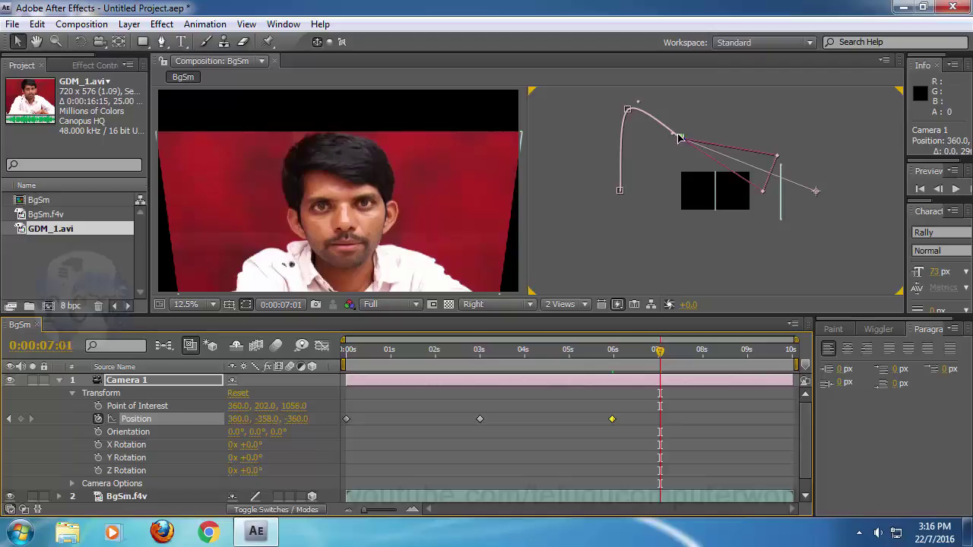
drag(680, 138, 601, 242)
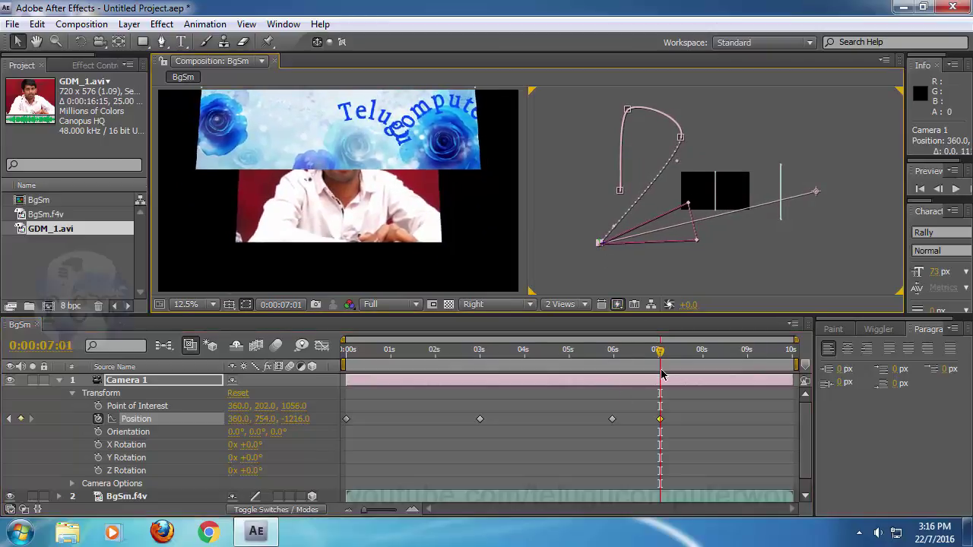
drag(660, 361, 699, 352)
click(701, 351)
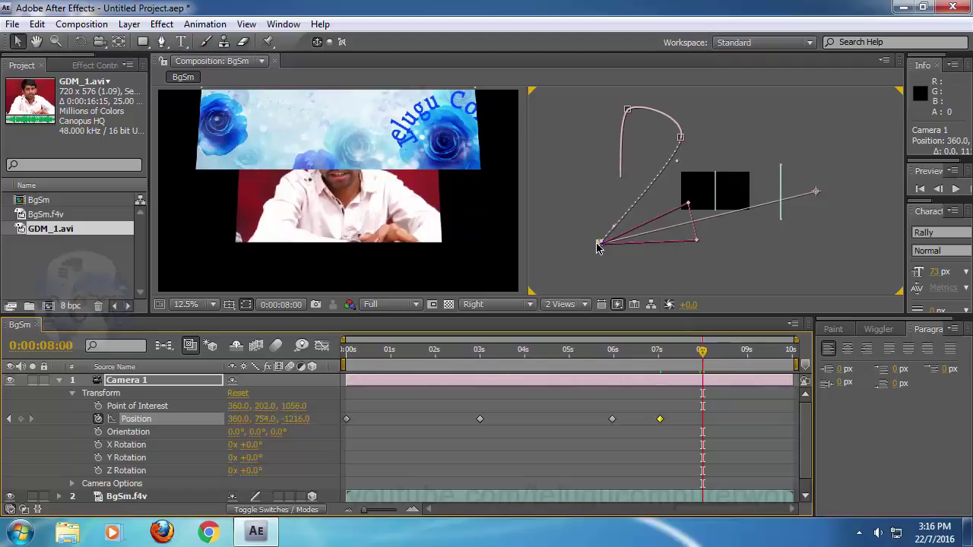
drag(598, 245, 532, 98)
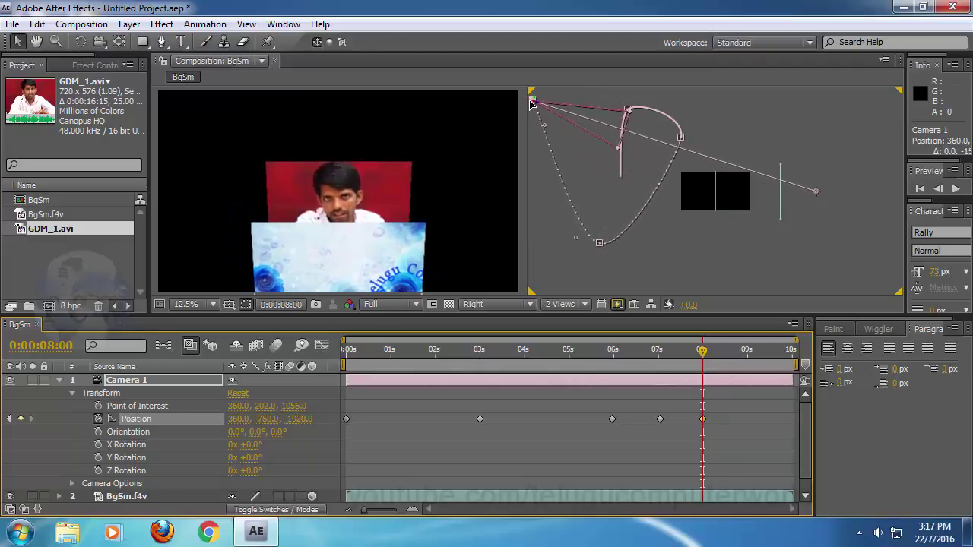
- Keyframe Camera 1's position at about 360, -550, -792 at 0:00:09:00 and 352, -70, -48 at 0:00:10:00
click(747, 357)
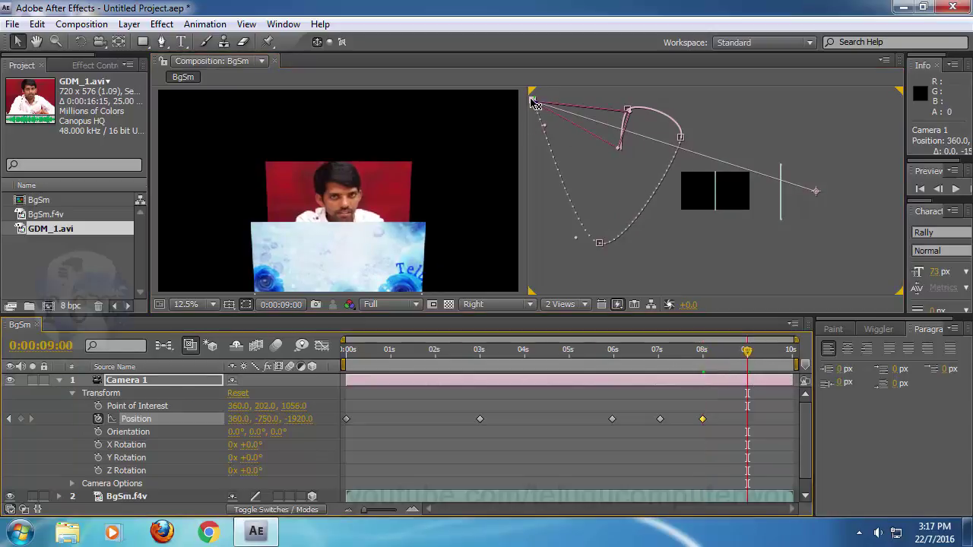
drag(533, 101, 640, 120)
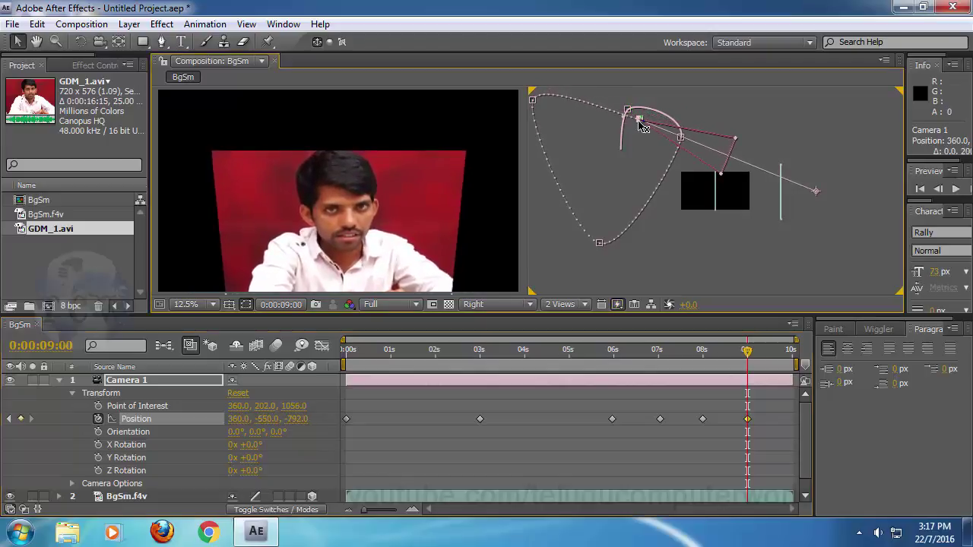
drag(747, 362, 792, 361)
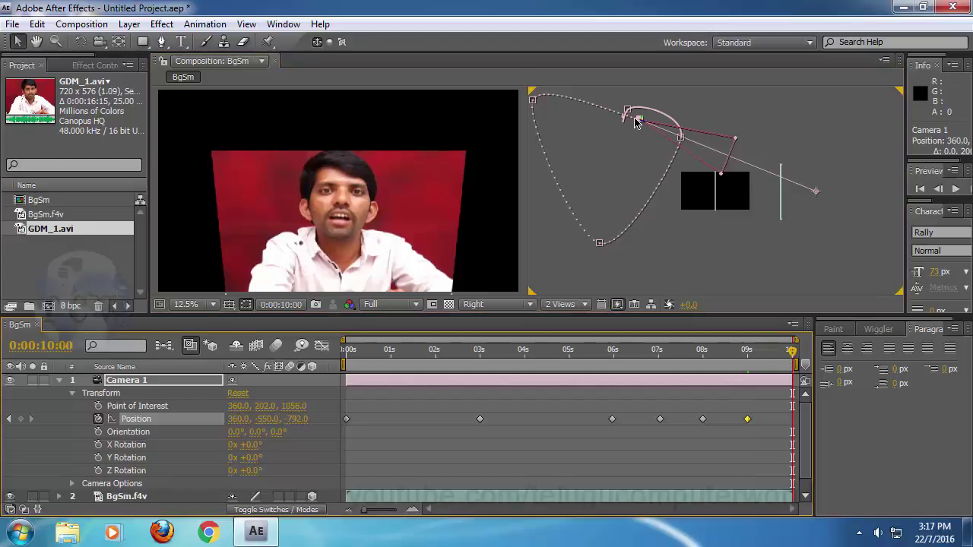
key(Left)
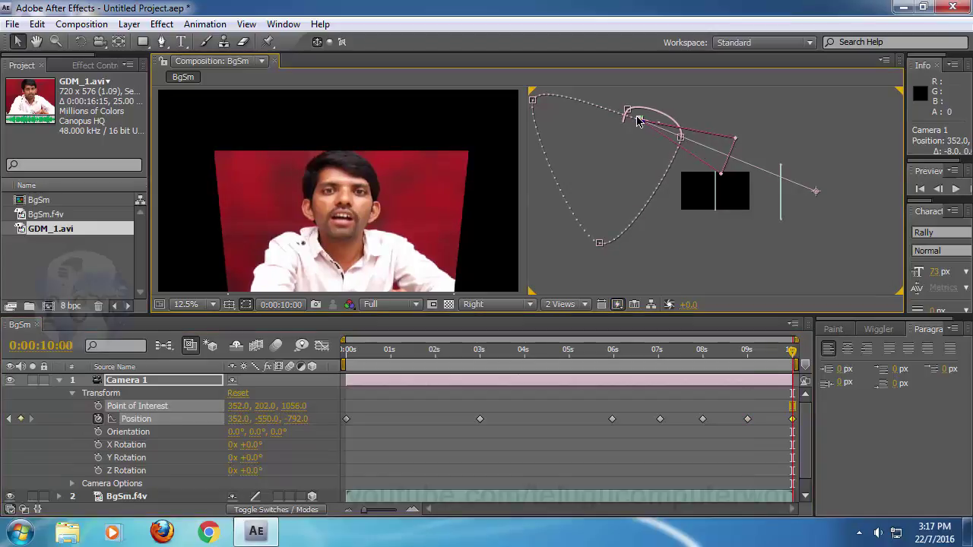
drag(639, 125, 680, 162)
drag(682, 154, 709, 170)
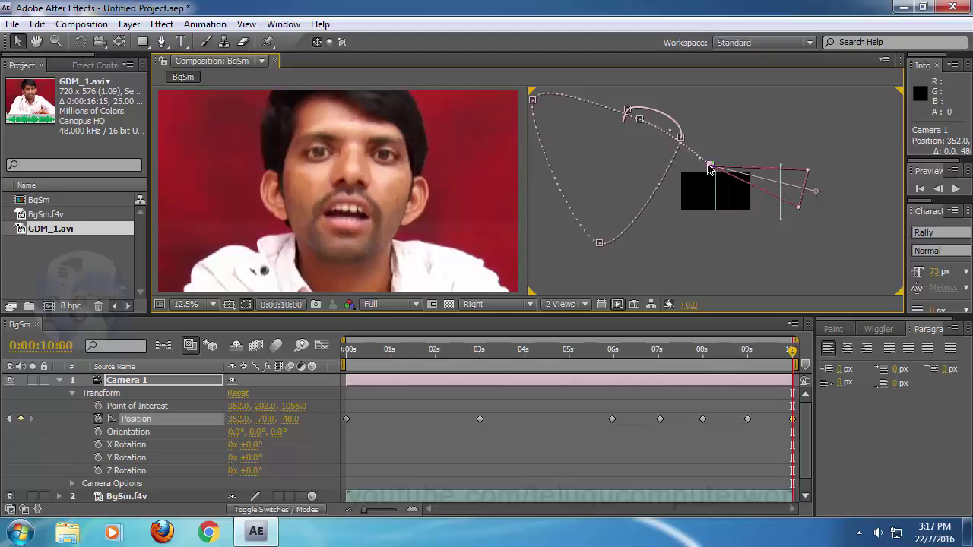
- Preview the camera animation from the start with nothing selected, and scrub through its first two seconds
drag(576, 351, 308, 459)
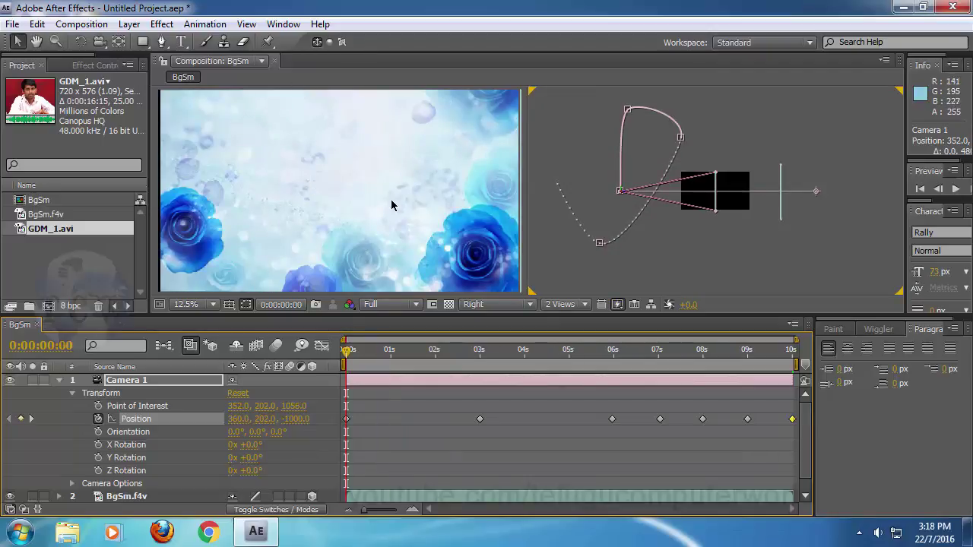
drag(372, 352, 262, 356)
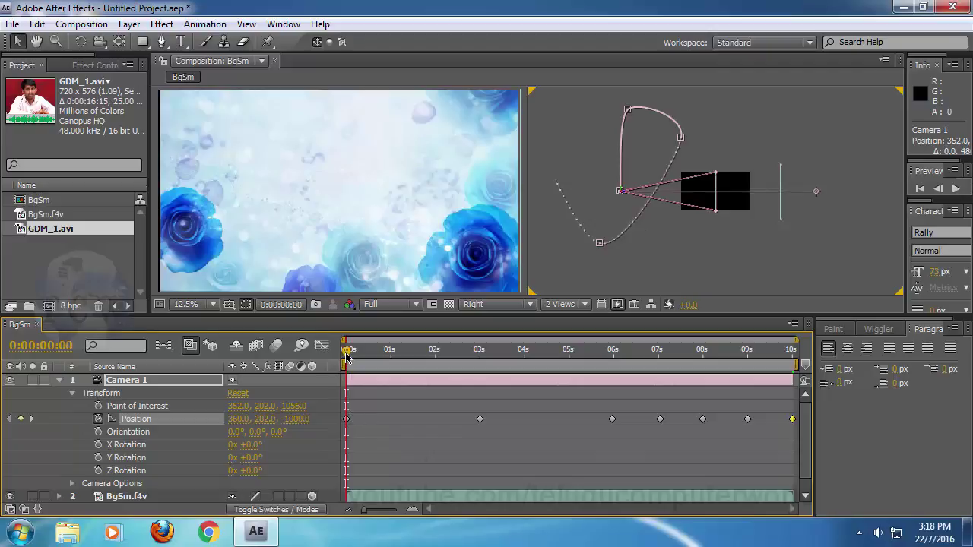
click(311, 390)
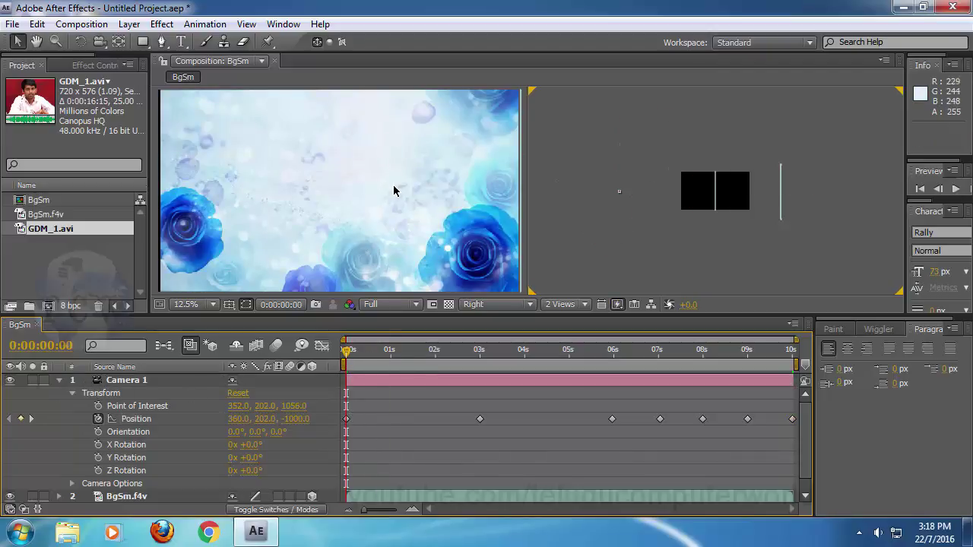
key(space)
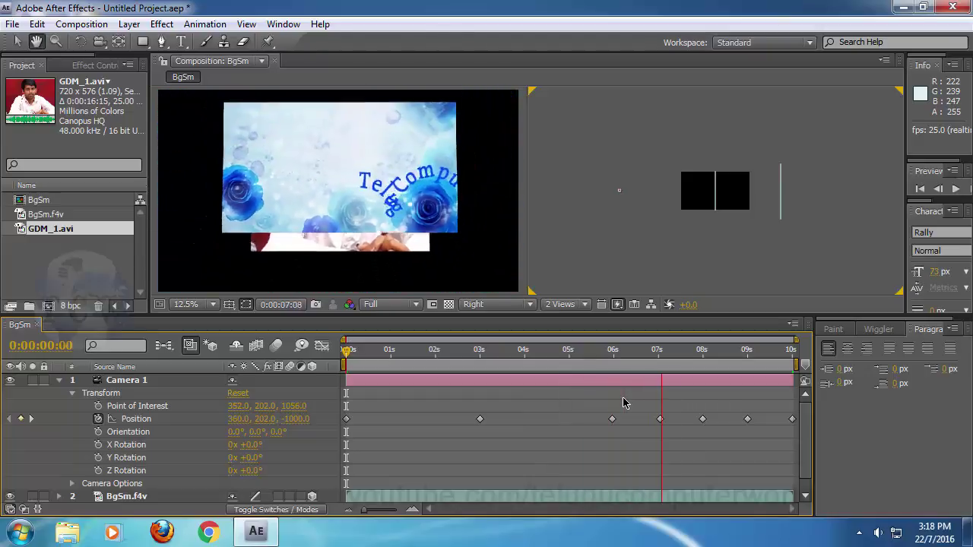
key(space)
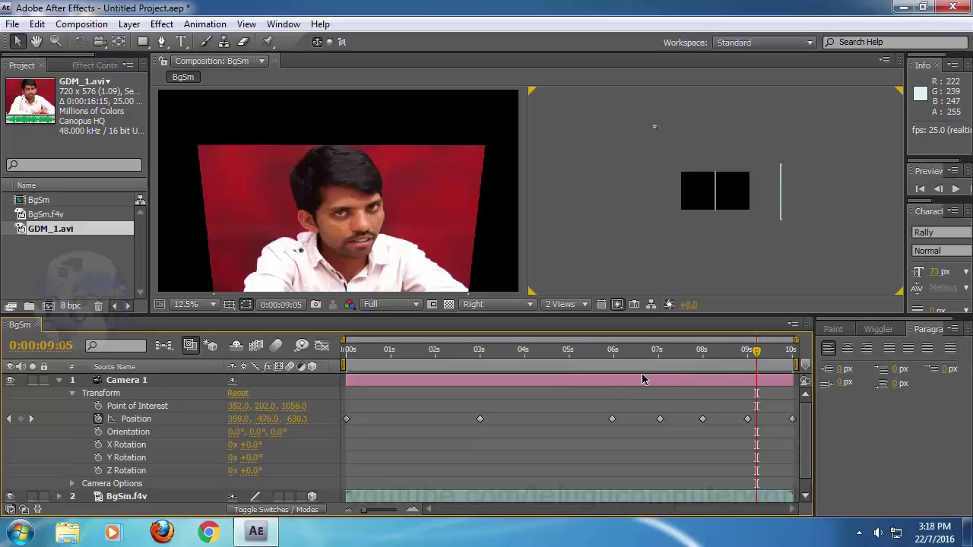
drag(759, 352, 278, 381)
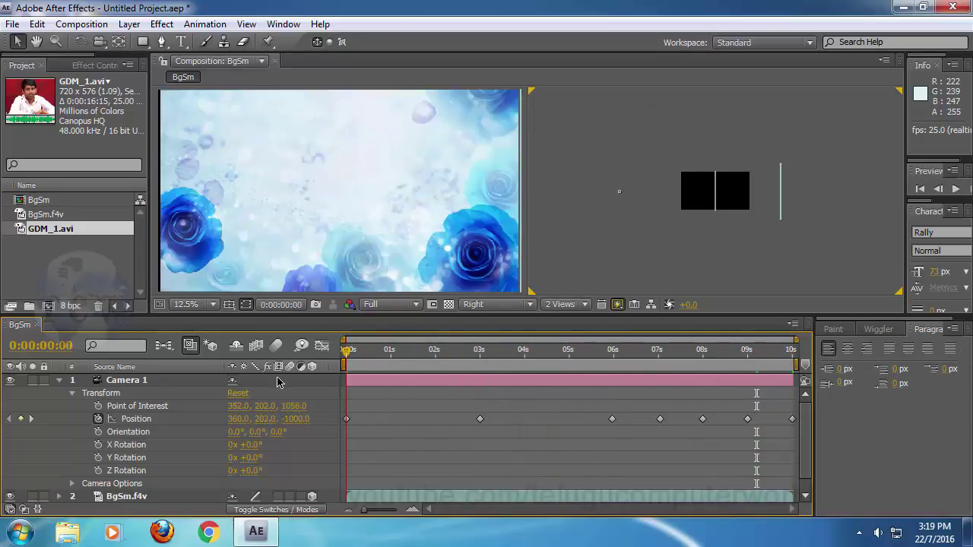
drag(340, 382, 430, 403)
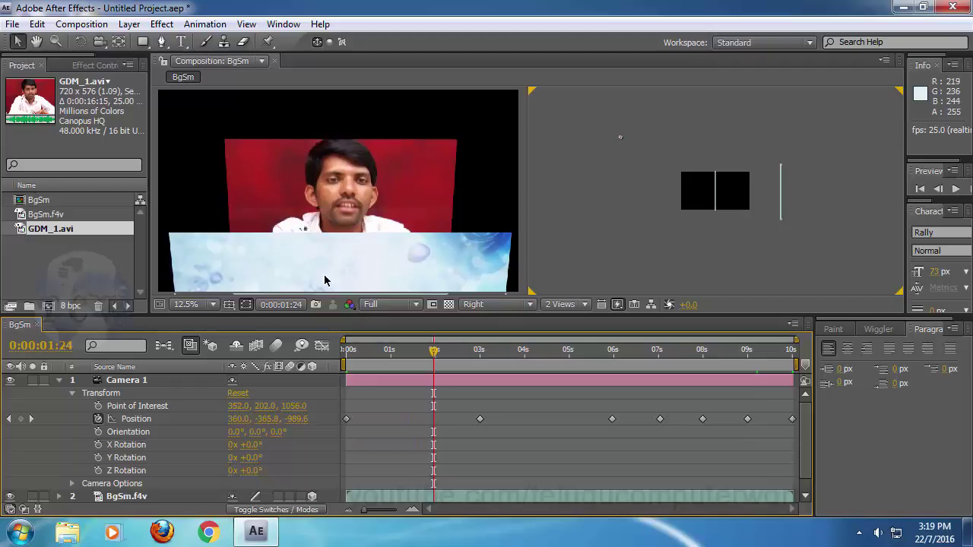
drag(437, 357, 315, 406)
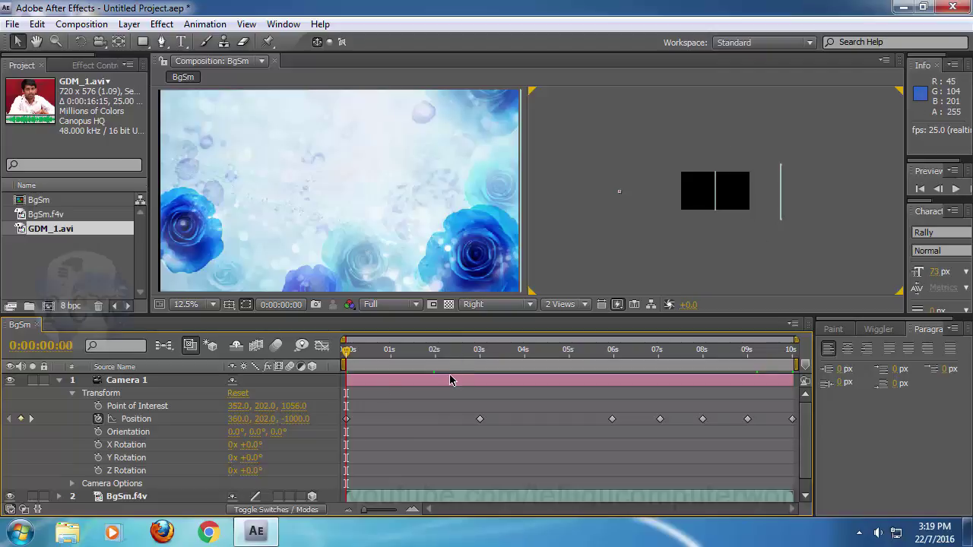
- Curve the start of Camera 1's motion path away from the layers by pulling out the direction handle of its 0 s position keyframe
click(136, 383)
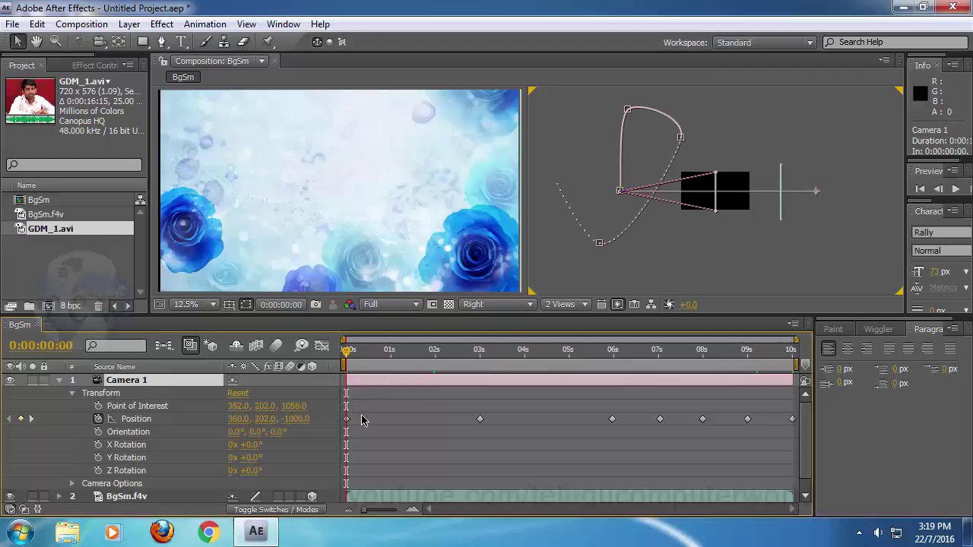
drag(413, 352, 578, 403)
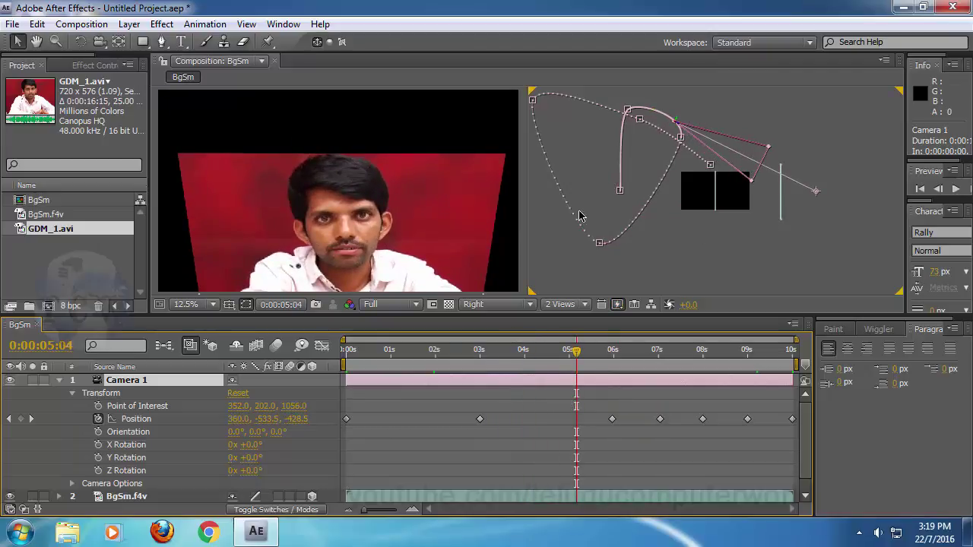
click(620, 191)
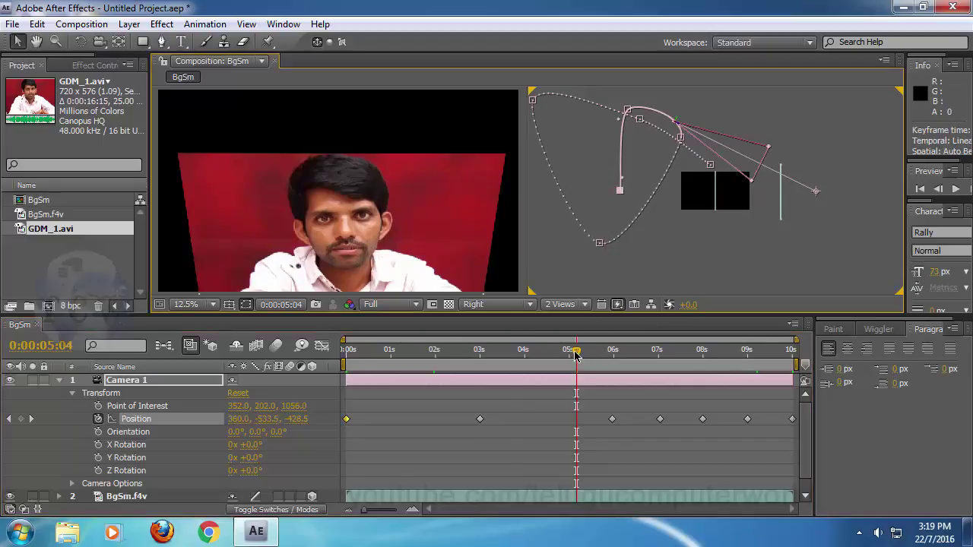
key(Home)
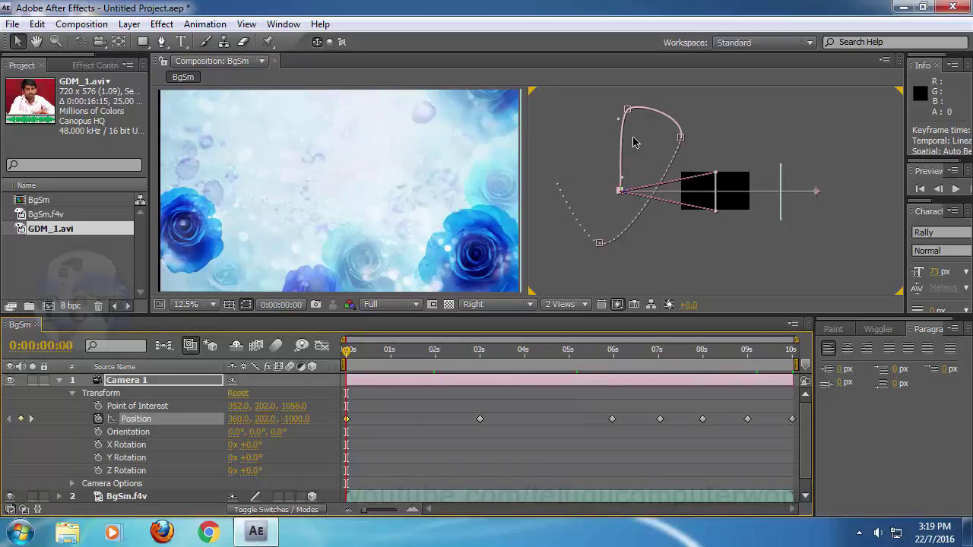
drag(620, 182, 600, 179)
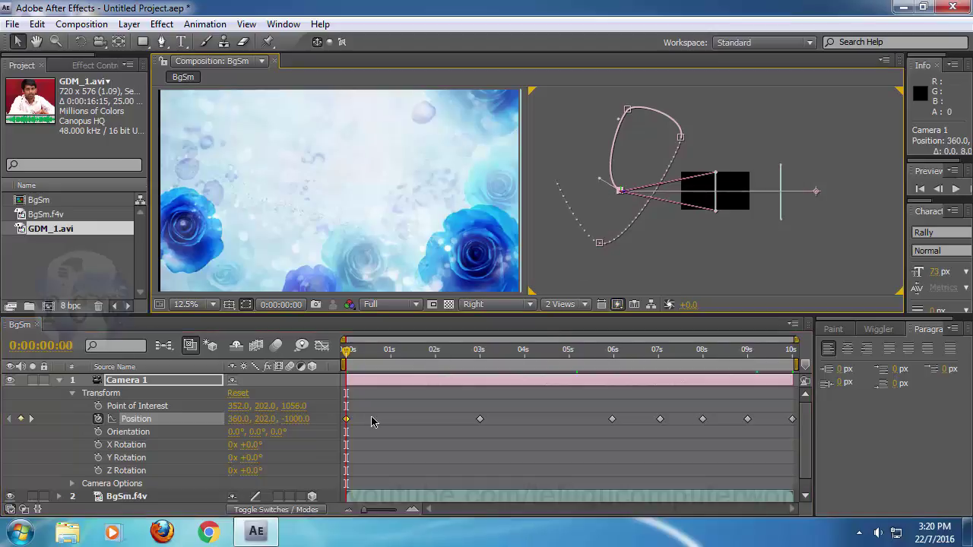
- Round the path further by pulling the incoming direction handle of the 3 s position keyframe away from the layers, and scrub to about 3 s
drag(348, 356, 417, 338)
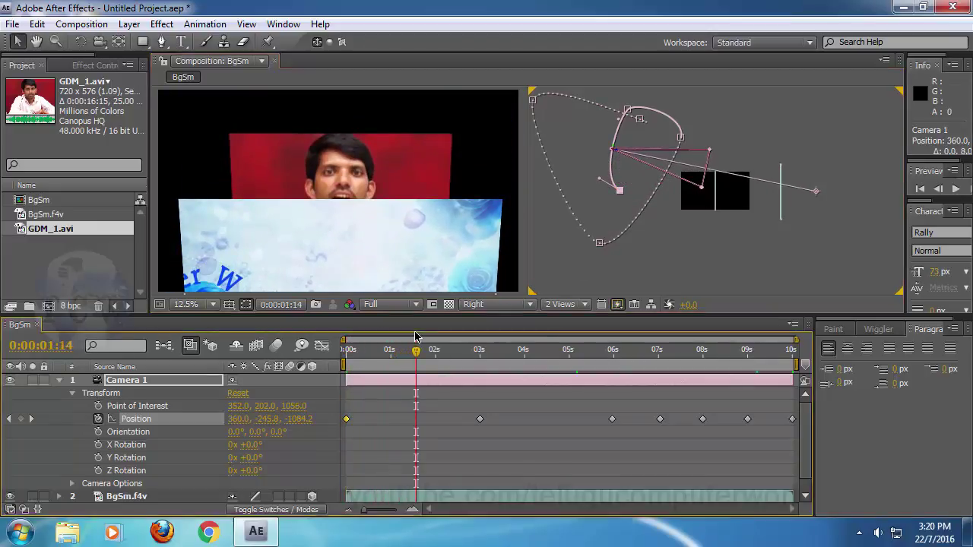
click(619, 123)
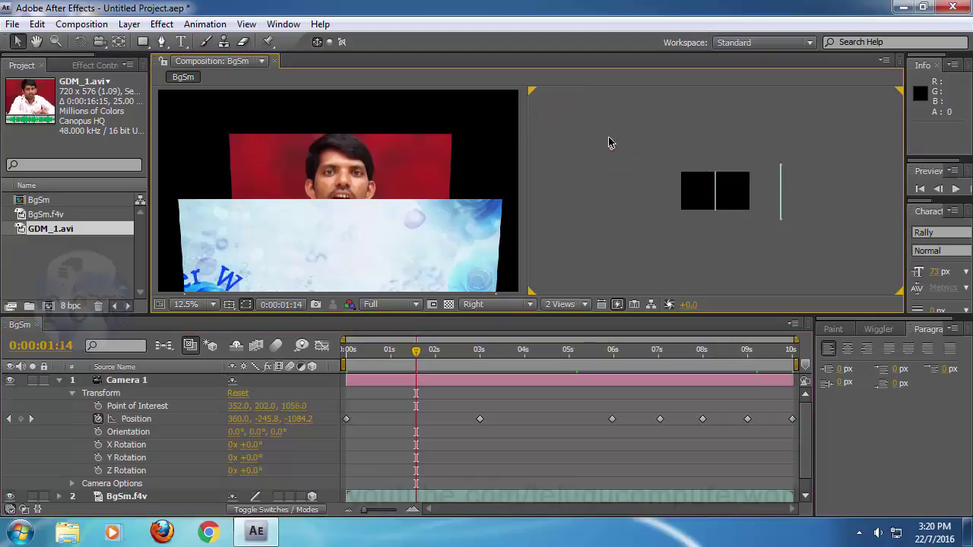
click(611, 153)
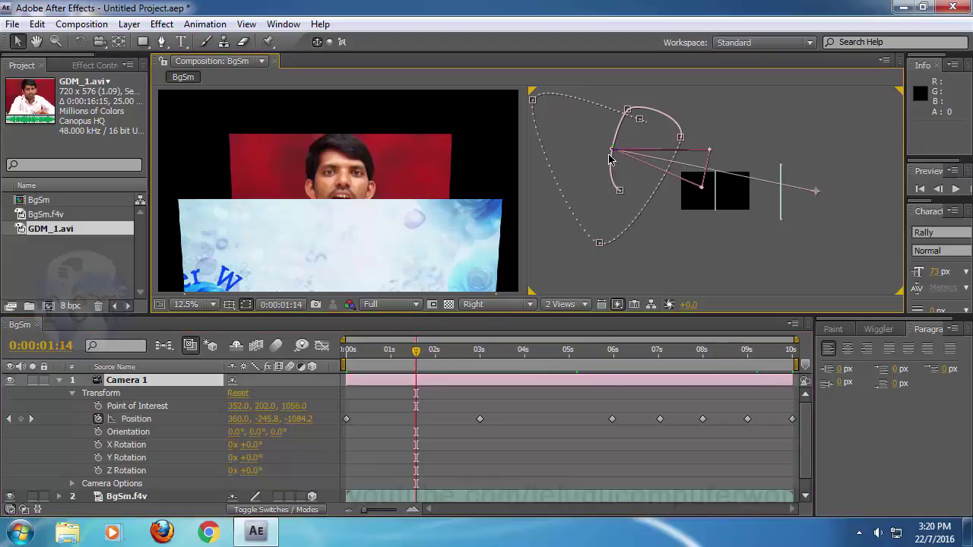
click(620, 194)
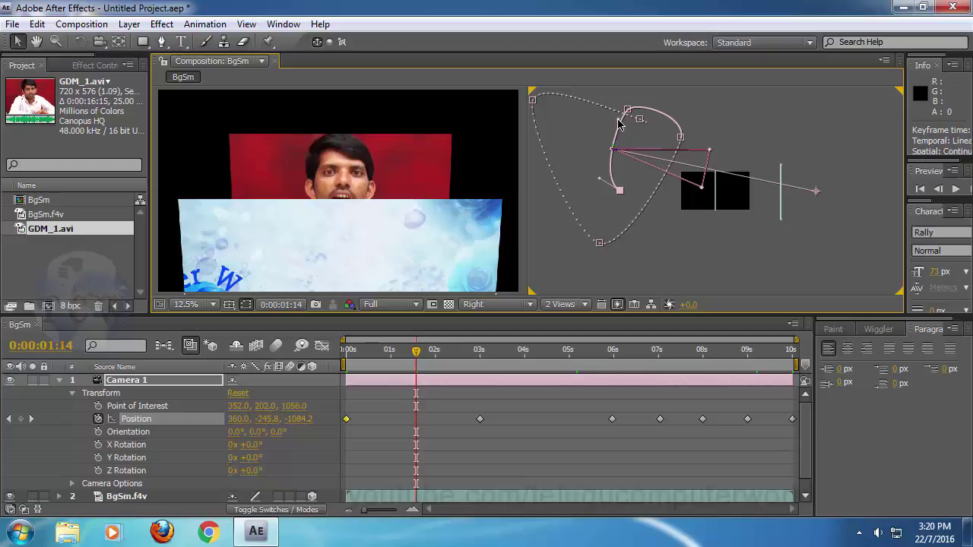
drag(618, 123, 590, 114)
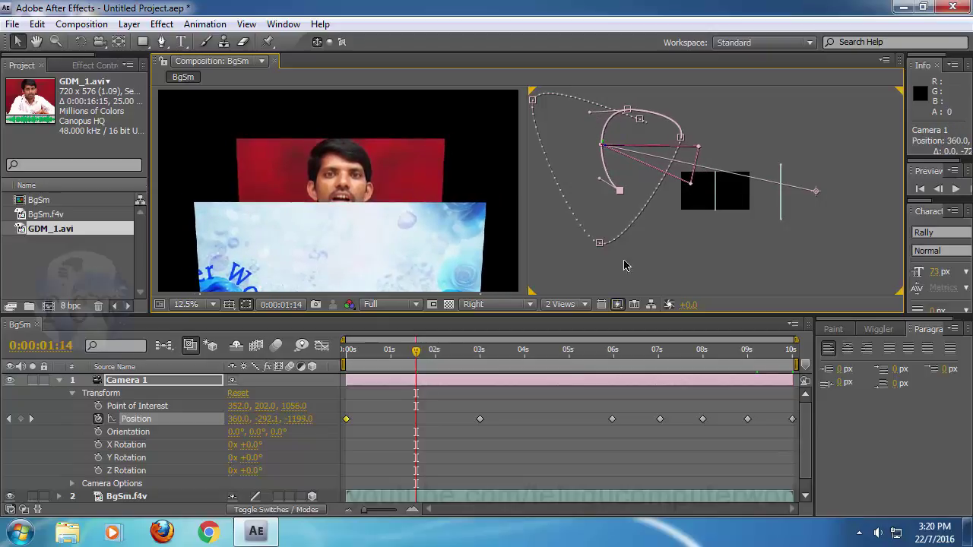
drag(416, 357, 464, 367)
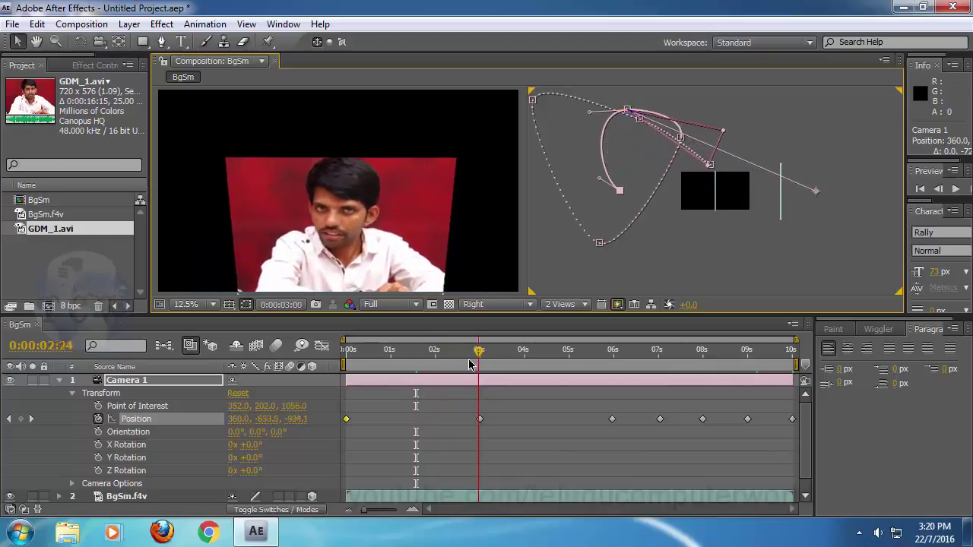
- Round Camera 1's path between 3 s and 6 s by raising the 3 s keyframe's outgoing and the 6 s keyframe's incoming direction handles
click(627, 112)
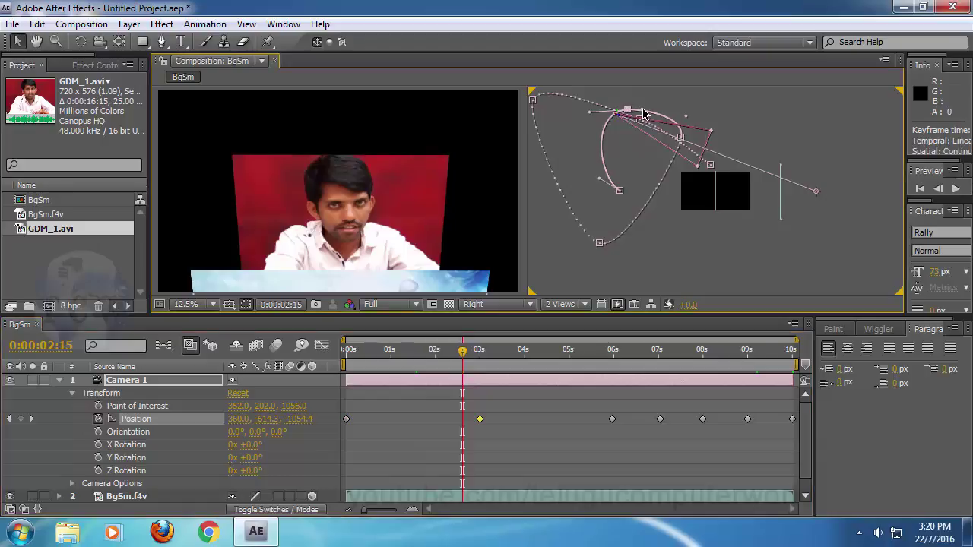
drag(643, 112, 644, 102)
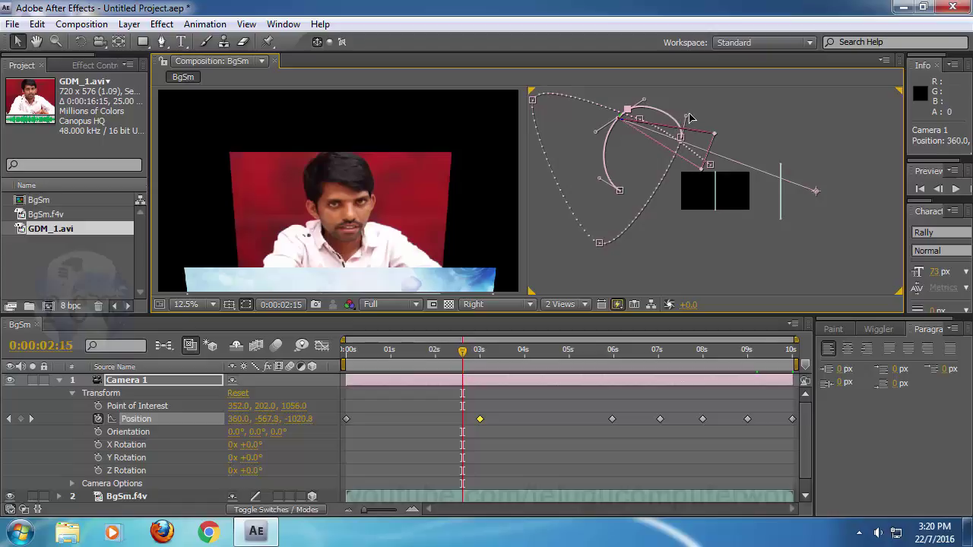
drag(688, 115, 690, 100)
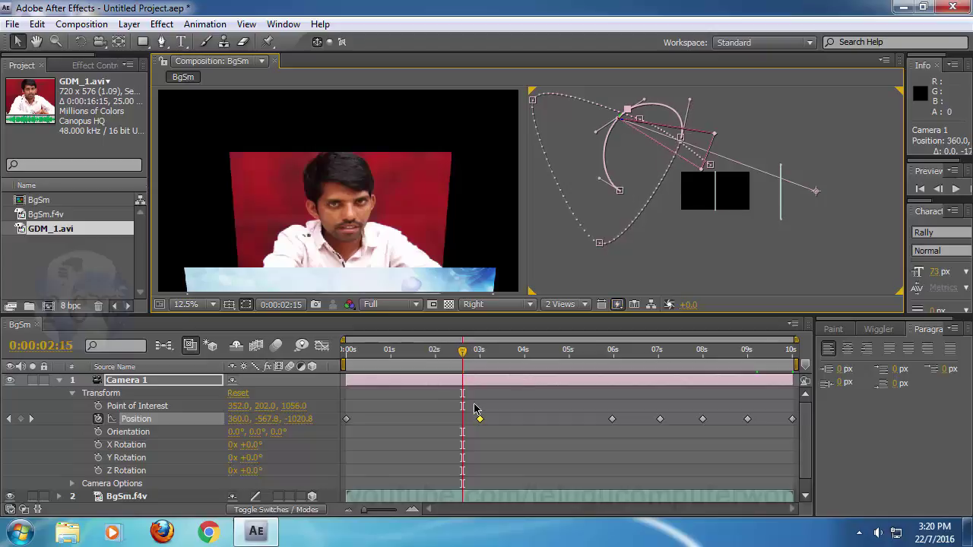
drag(466, 358, 613, 372)
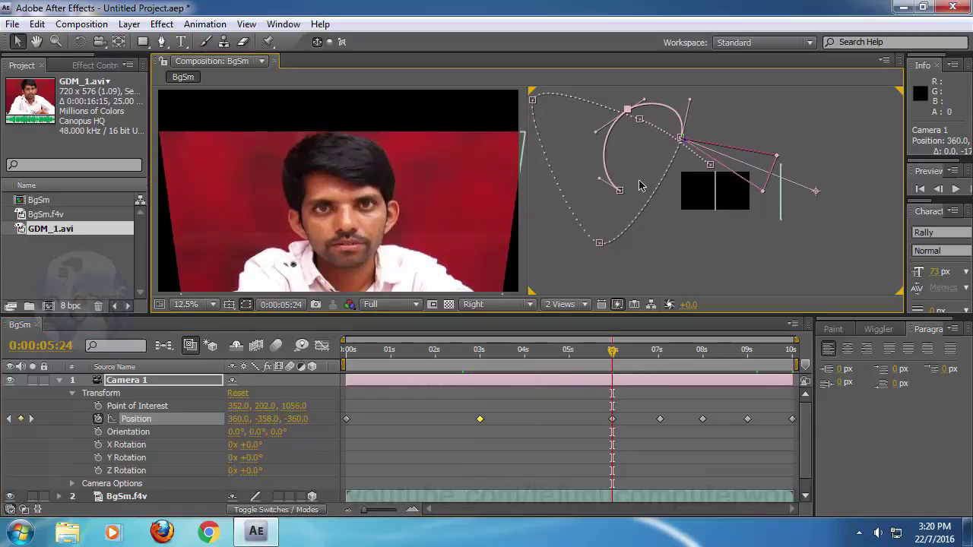
- Pull the outgoing direction handle of Camera 1's 6 s position keyframe toward the layers, with the time at 0:00:06:00
click(610, 419)
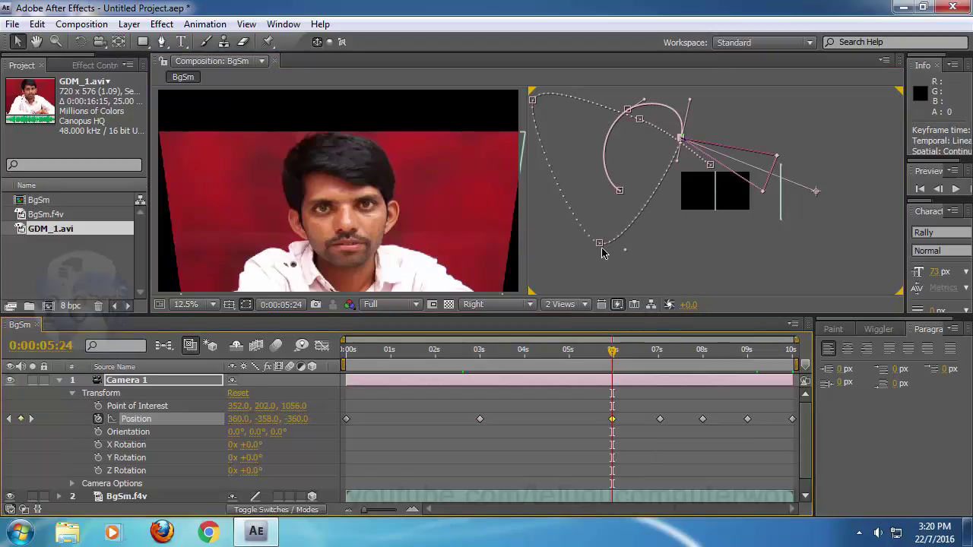
mouse_move(611, 357)
mouse_down()
mouse_move(632, 359)
mouse_move(614, 370)
mouse_up()
key(Page_Down)
drag(679, 163, 692, 169)
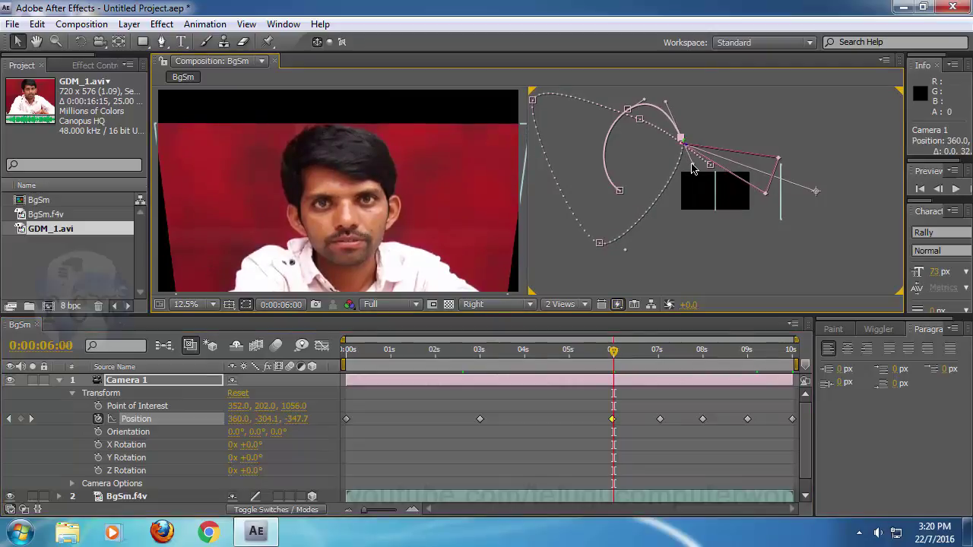
- Widen the path's lower bend by pulling out both direction handles of Camera 1's 7 s position keyframe
drag(616, 361, 660, 359)
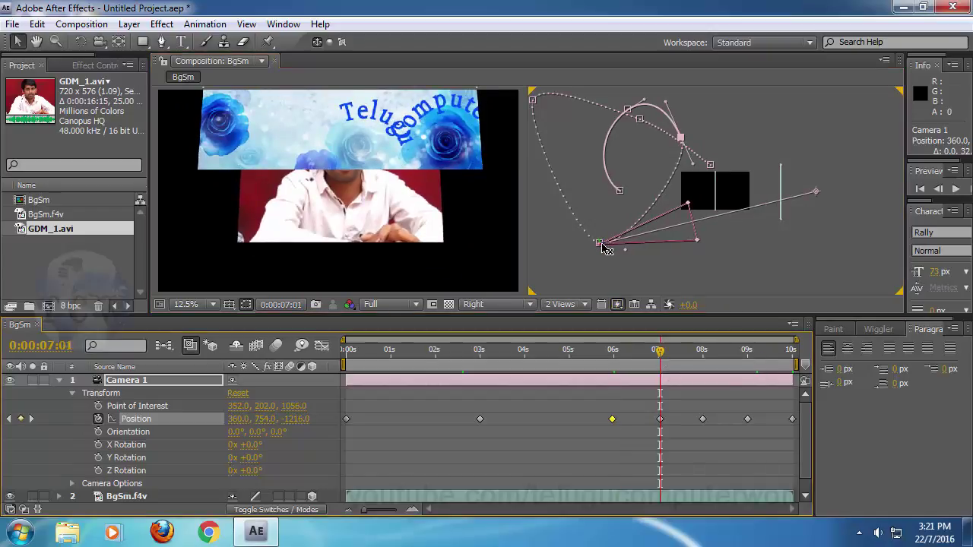
drag(634, 259, 661, 225)
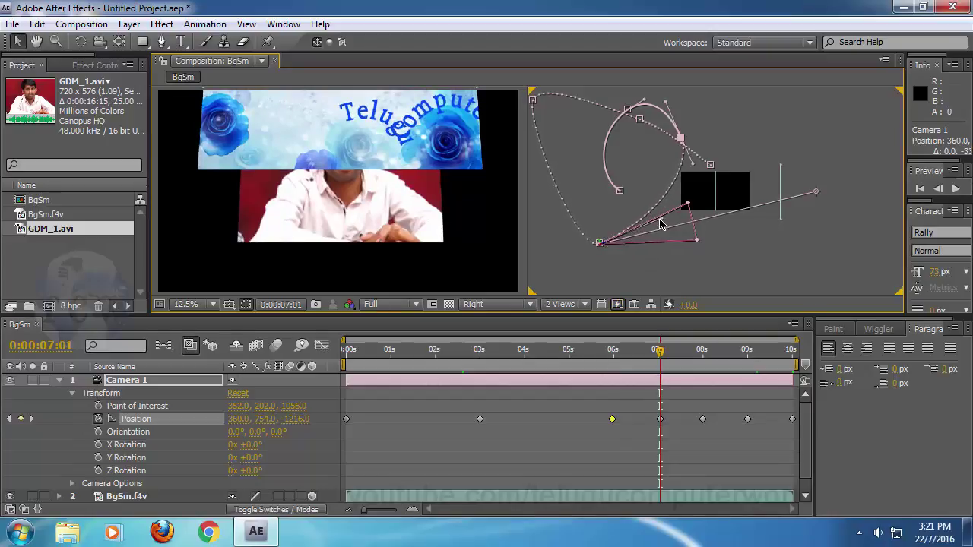
drag(661, 357, 690, 356)
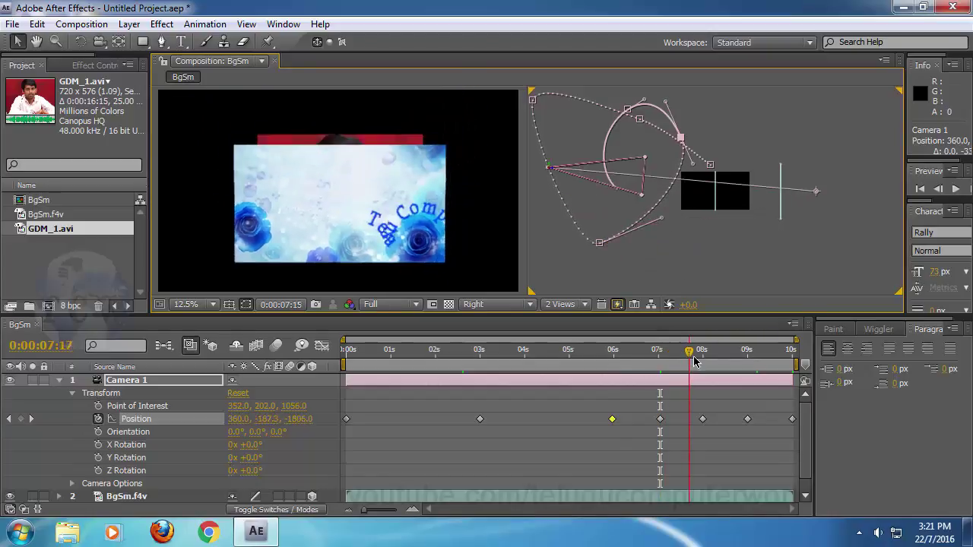
click(660, 419)
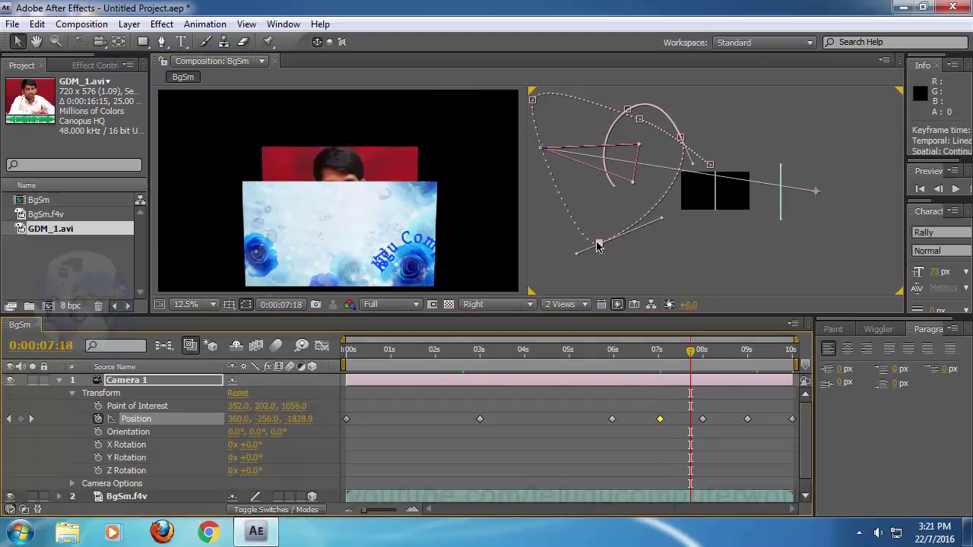
drag(578, 257, 535, 245)
- Bend the end of the path by stretching the outgoing direction handle of Camera 1's 9 s keyframe upward and the incoming one downward
drag(690, 355, 794, 371)
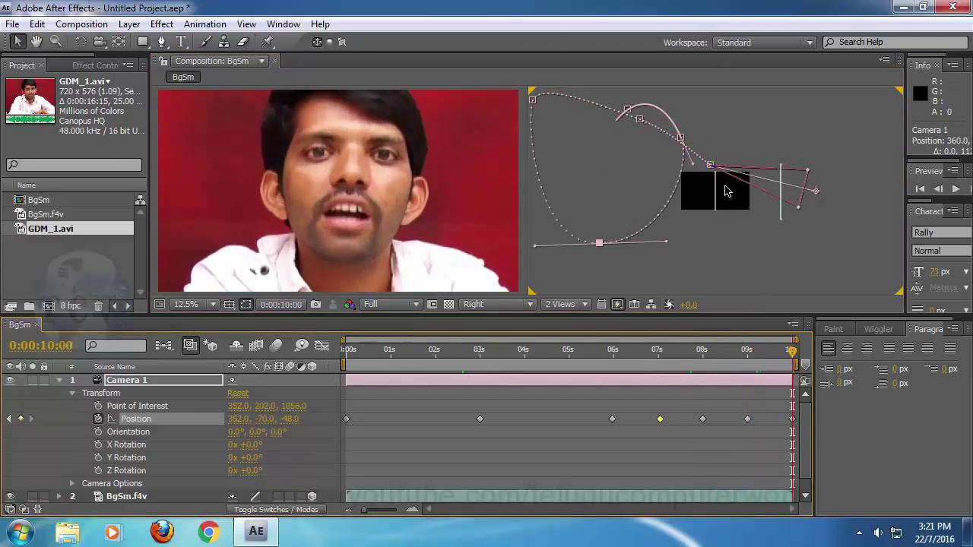
click(747, 419)
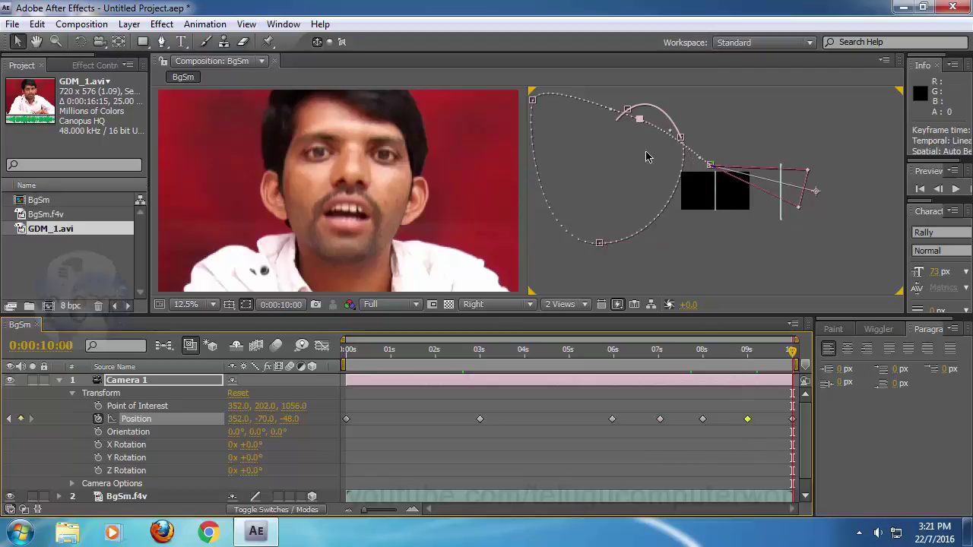
drag(672, 136, 752, 58)
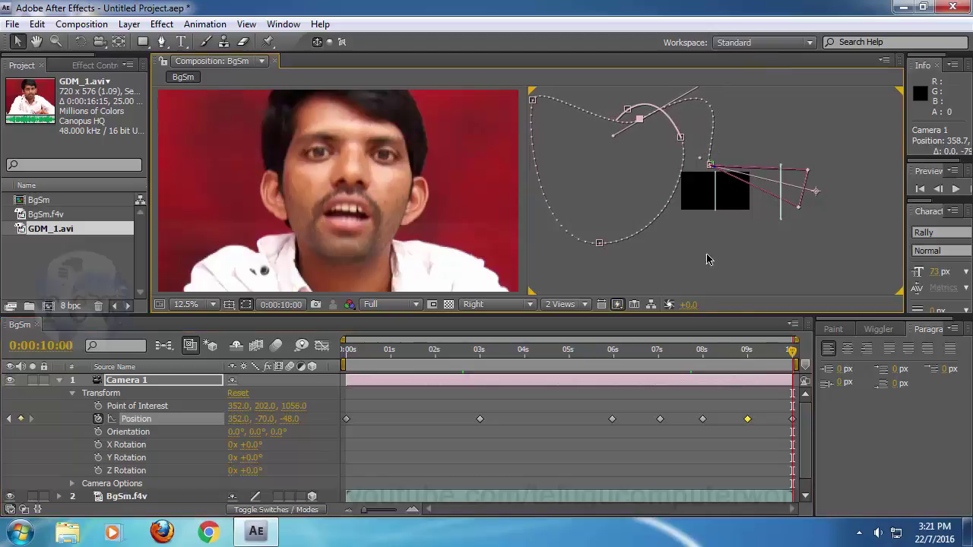
drag(790, 356, 741, 360)
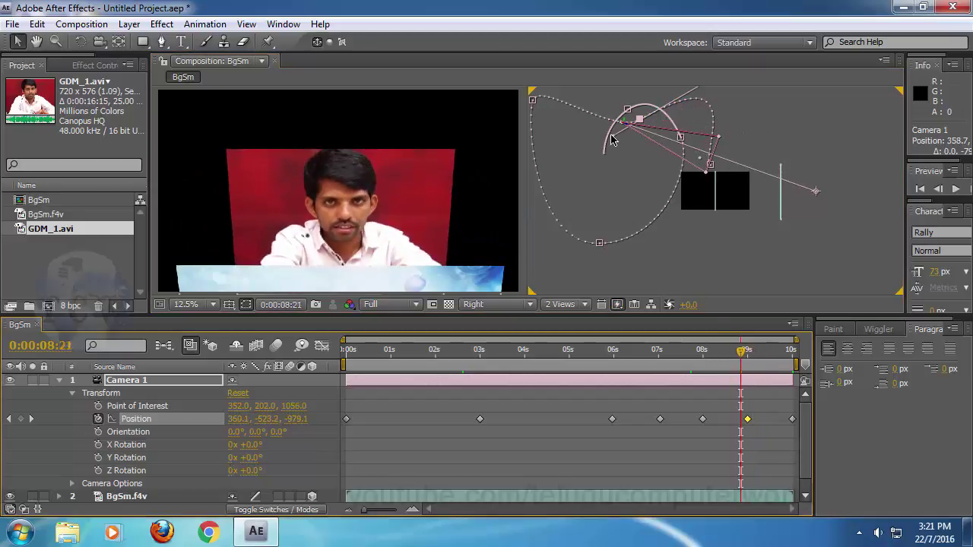
drag(613, 136, 571, 169)
- Move Camera 1's 8 s position keyframe slightly inward, and reshape its curve with its outgoing handle and the 7 s keyframe's outgoing handle
click(533, 100)
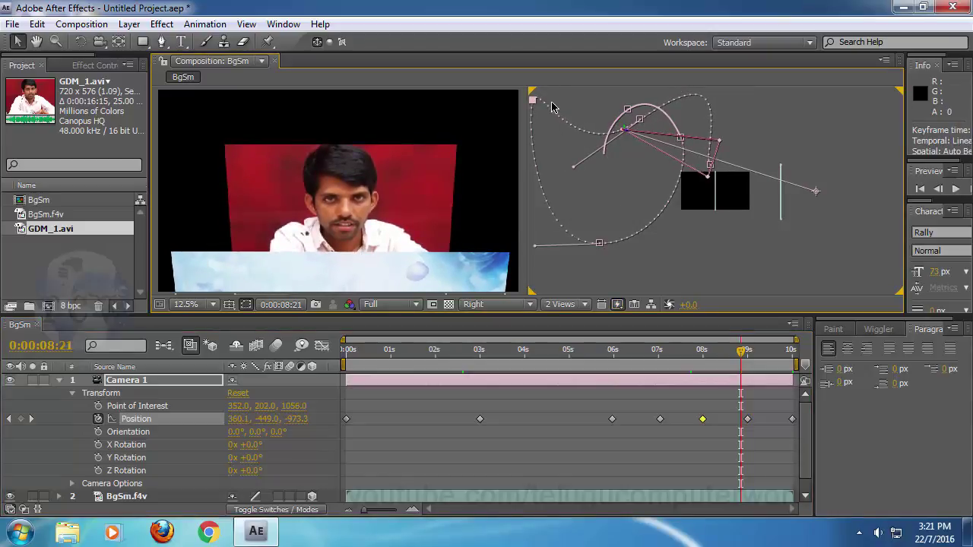
drag(535, 245, 546, 223)
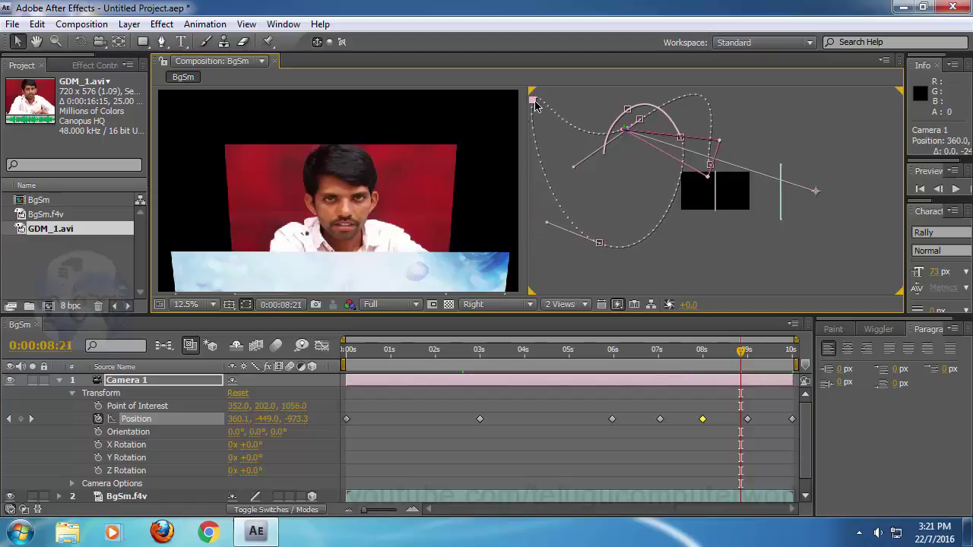
mouse_move(533, 104)
mouse_down()
mouse_move(549, 127)
mouse_move(549, 114)
mouse_up()
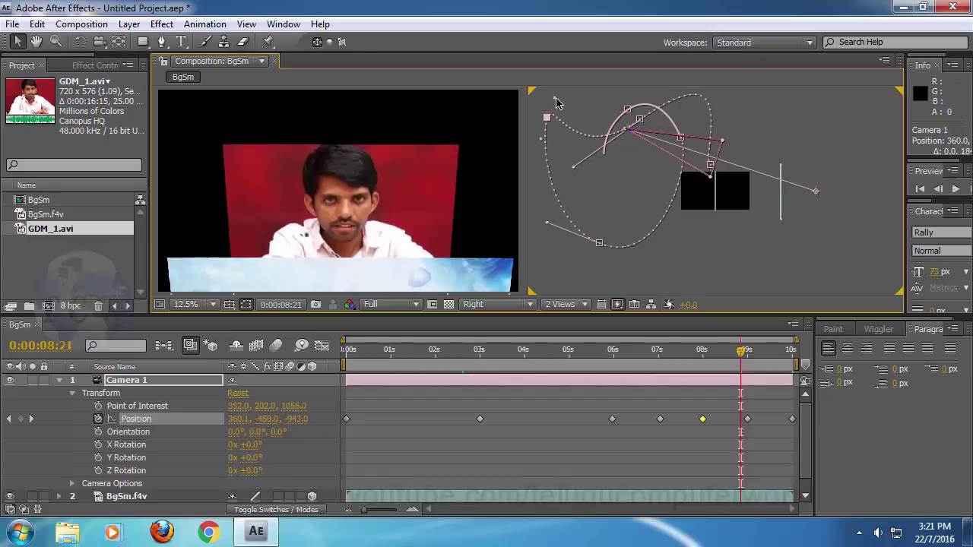
click(565, 99)
click(625, 137)
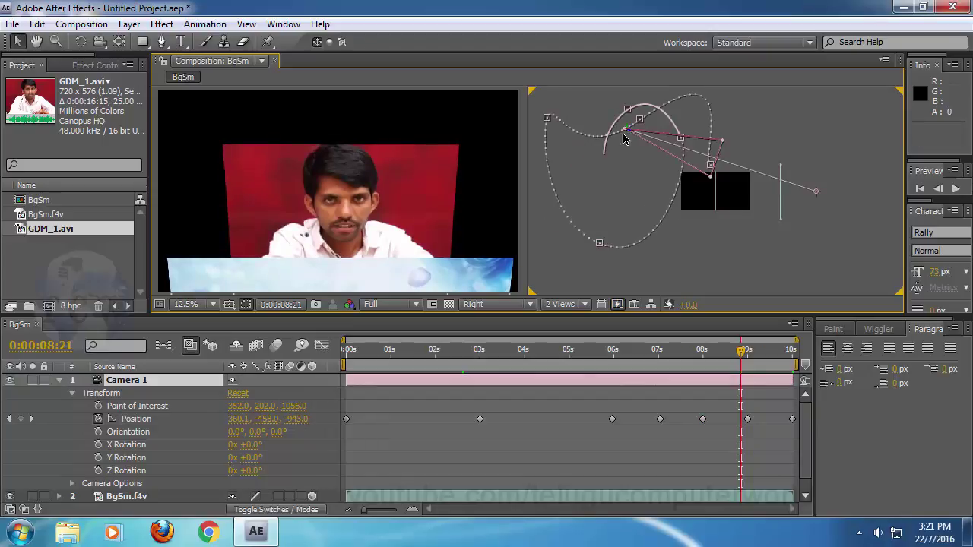
click(548, 120)
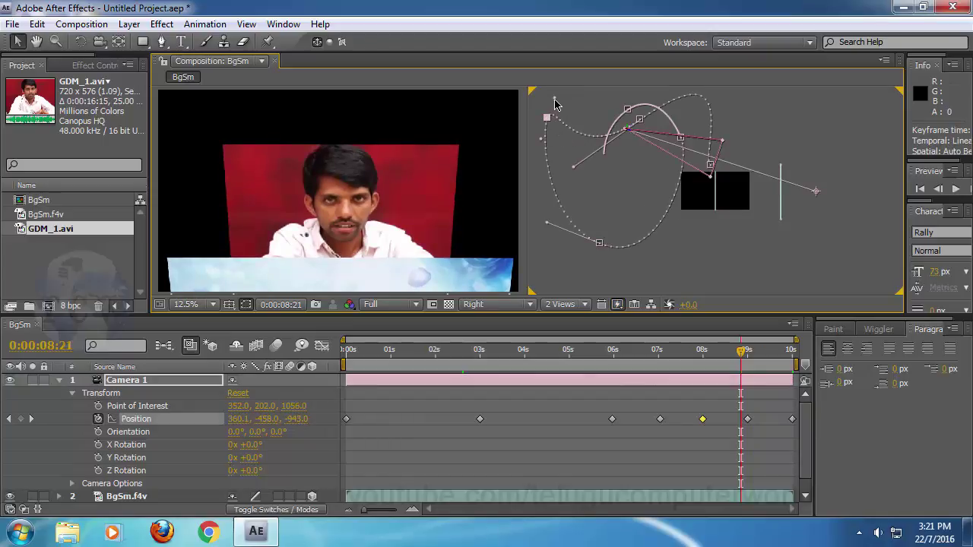
drag(556, 103, 602, 88)
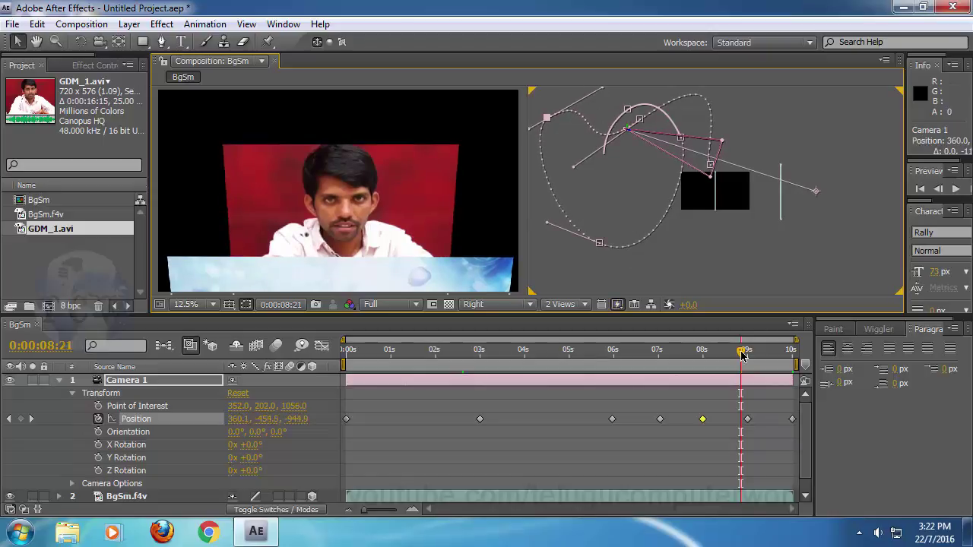
- Preview the reshaped camera animation from the start of the composition, and return to 0:00:00:00
drag(742, 350, 283, 439)
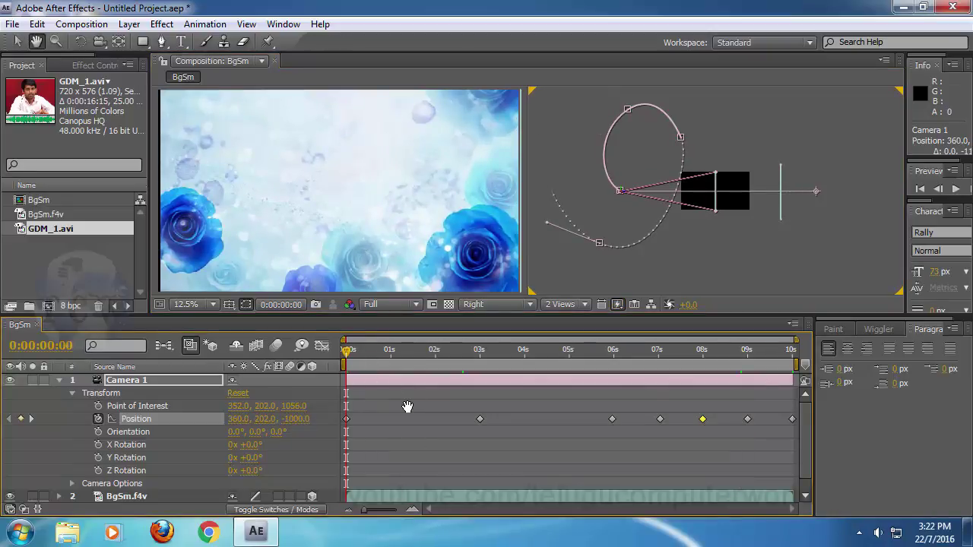
key(space)
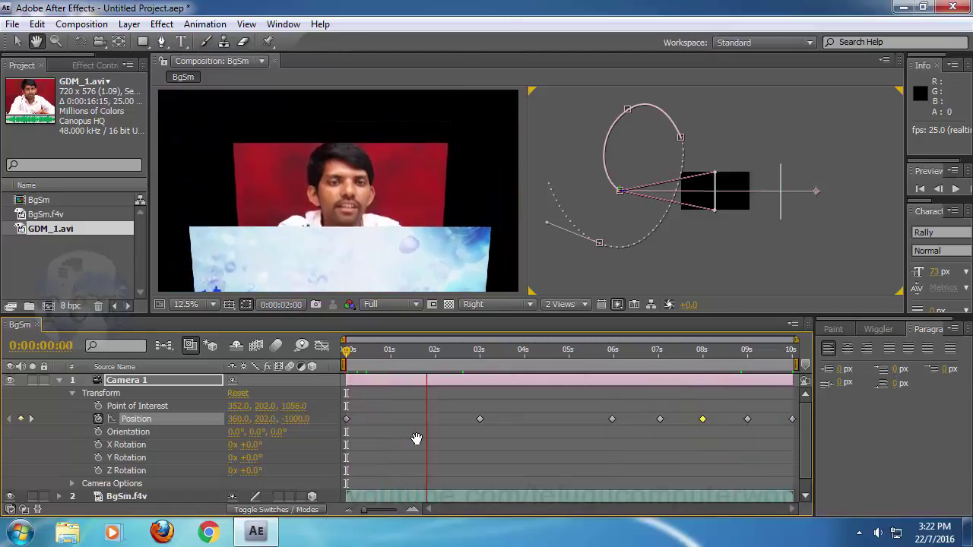
key(space)
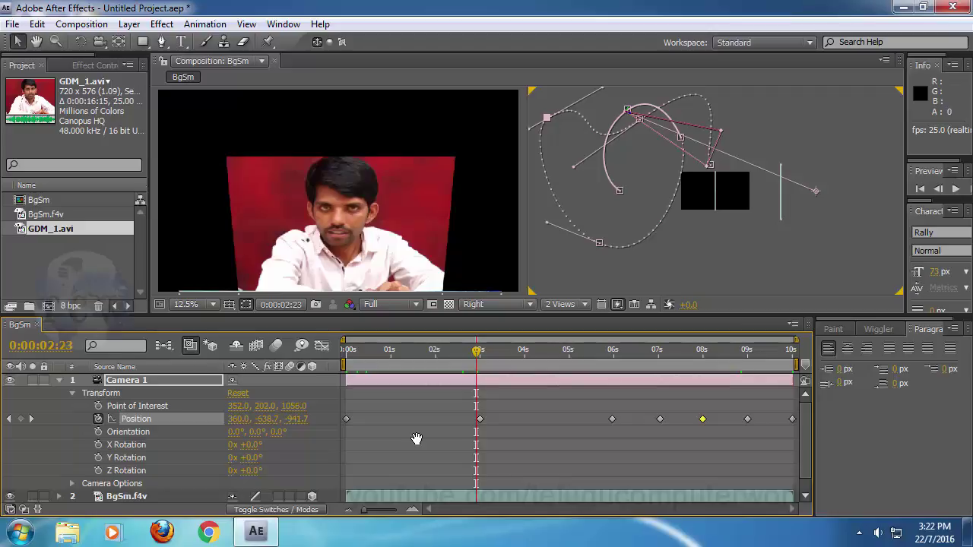
key(space)
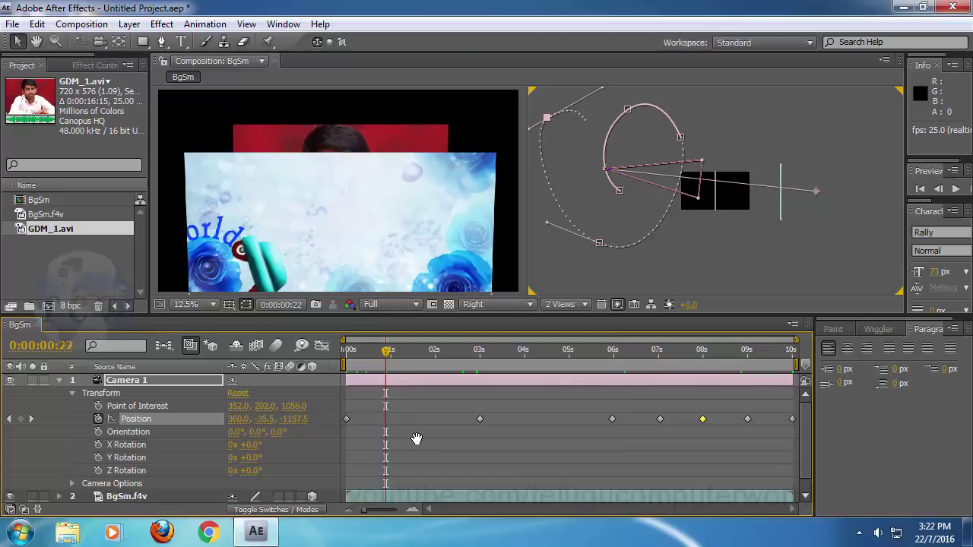
key(Home)
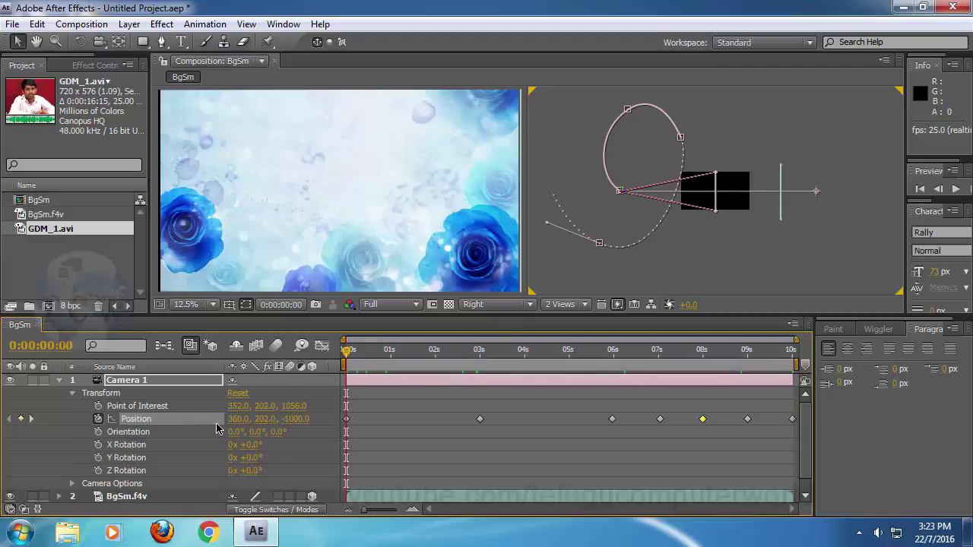
- Delete the Camera 1, BgSm.f4v and GDM_1.avi layers from the BgSm composition
click(132, 381)
key(Delete)
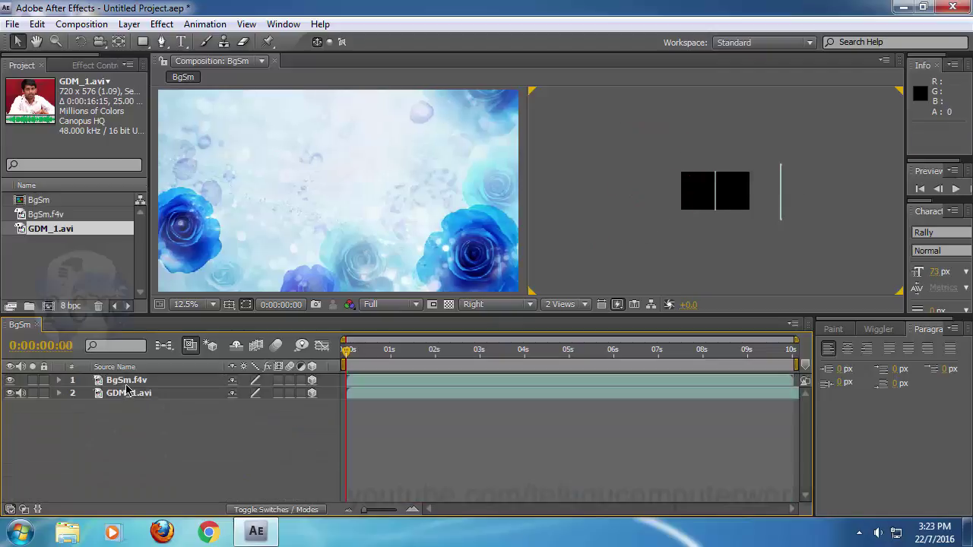
click(127, 382)
key(Delete)
click(98, 379)
key(Delete)
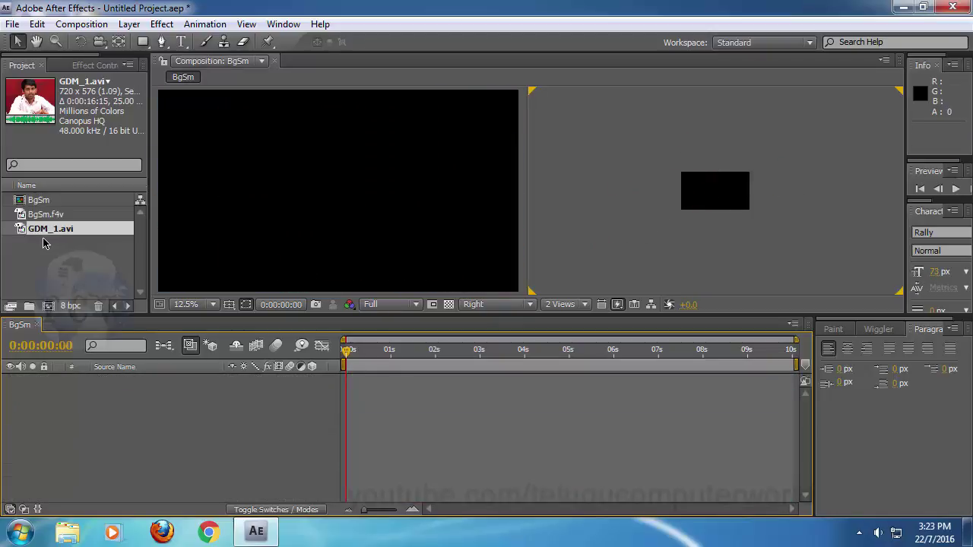
- Remove the GDM_1.avi footage from the project and place BgSm.f4v in the composition
click(41, 232)
key(Delete)
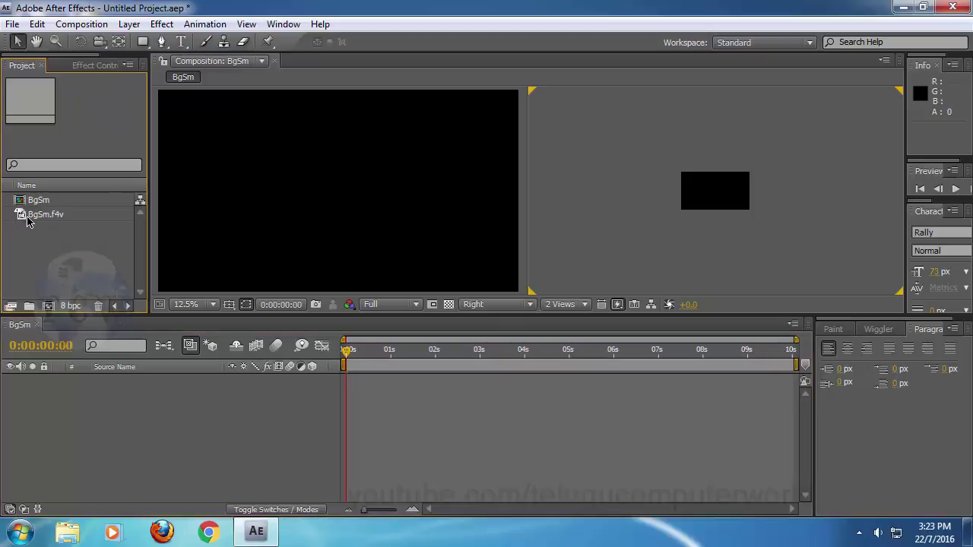
drag(30, 219, 342, 203)
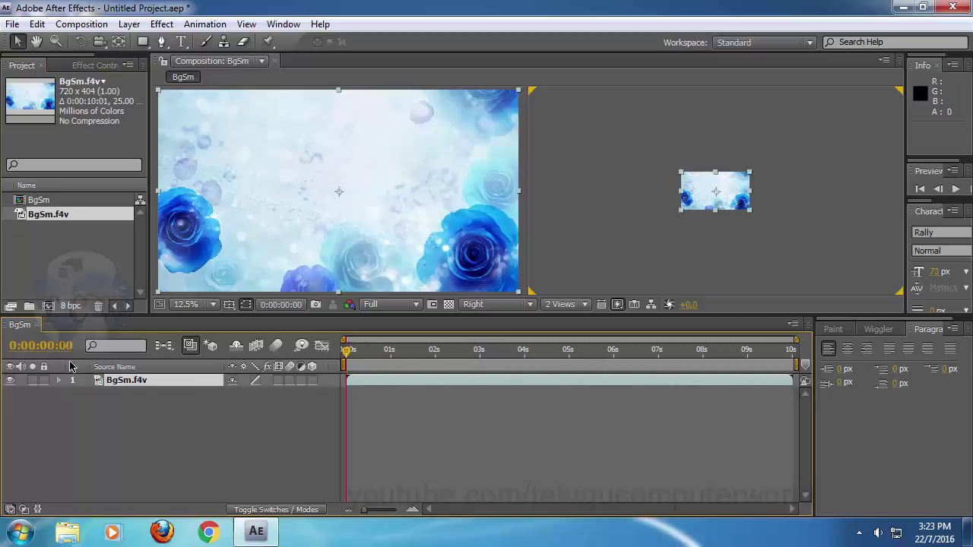
- Add a camera with the 50mm preset named Camera 1, and make the BgSm.f4v layer 3D
click(95, 25)
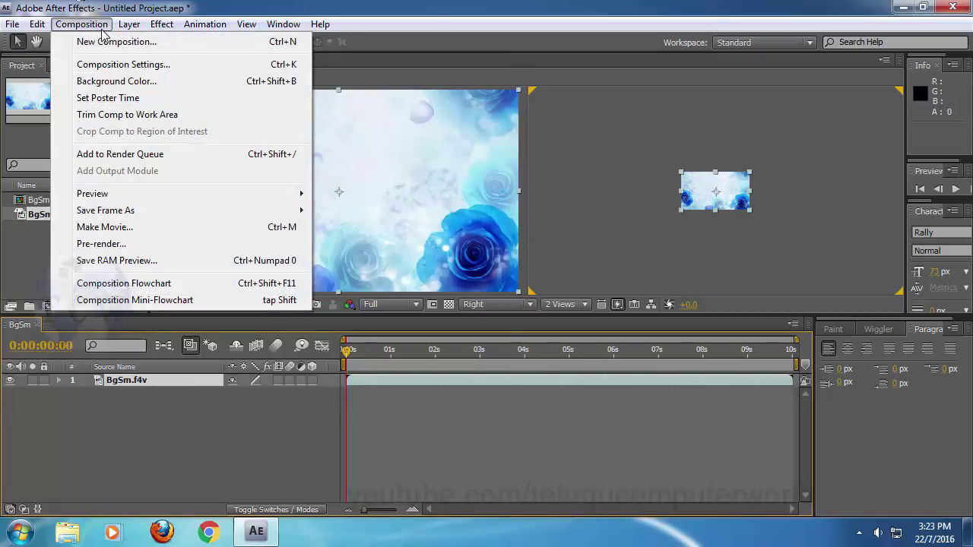
mouse_move(138, 28)
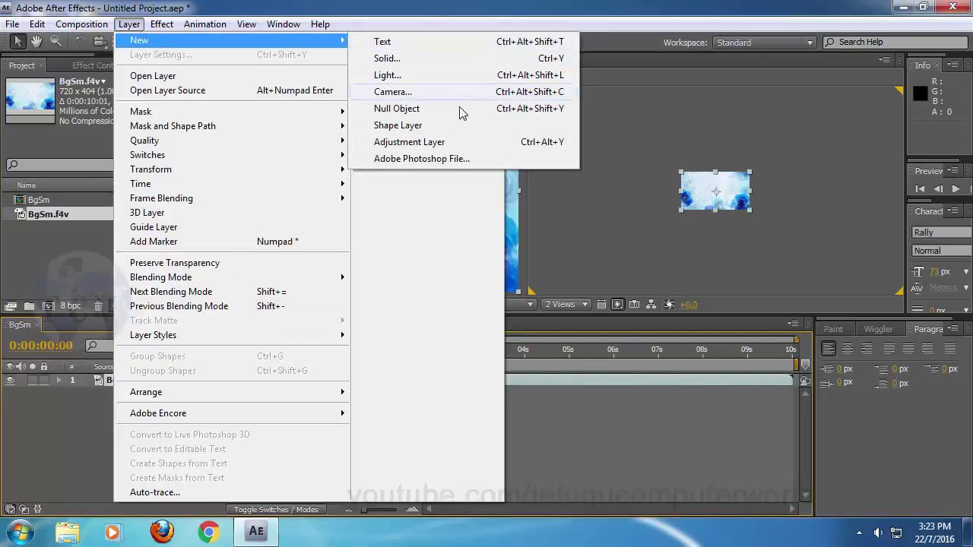
click(460, 94)
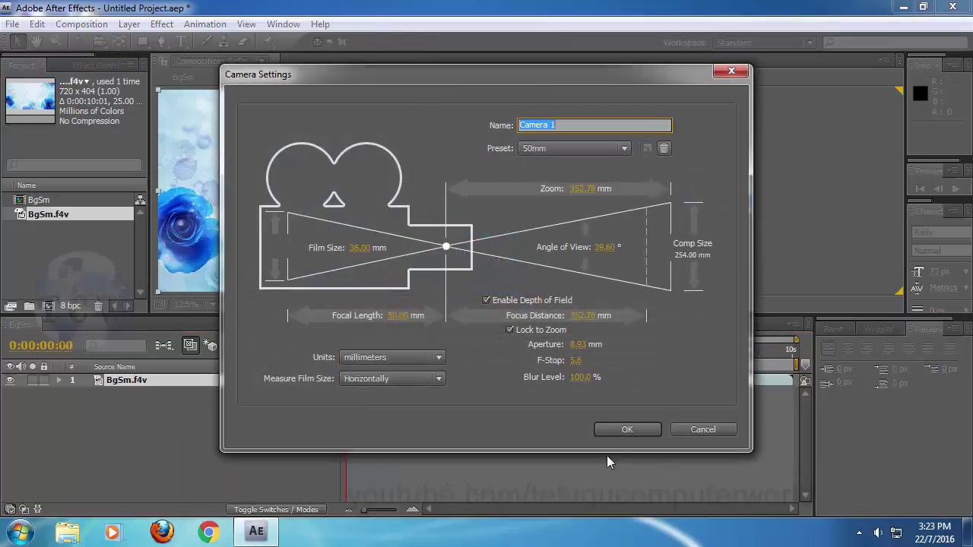
click(625, 430)
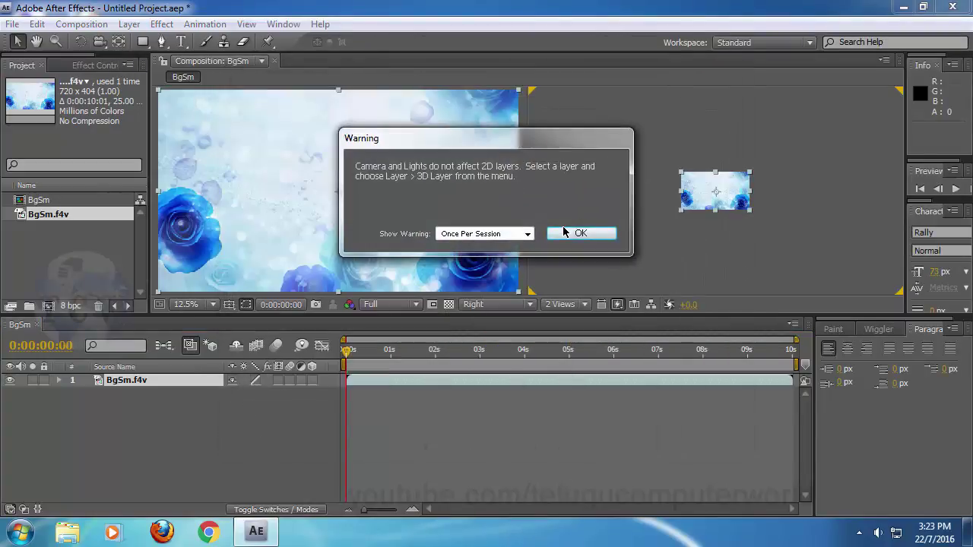
click(581, 235)
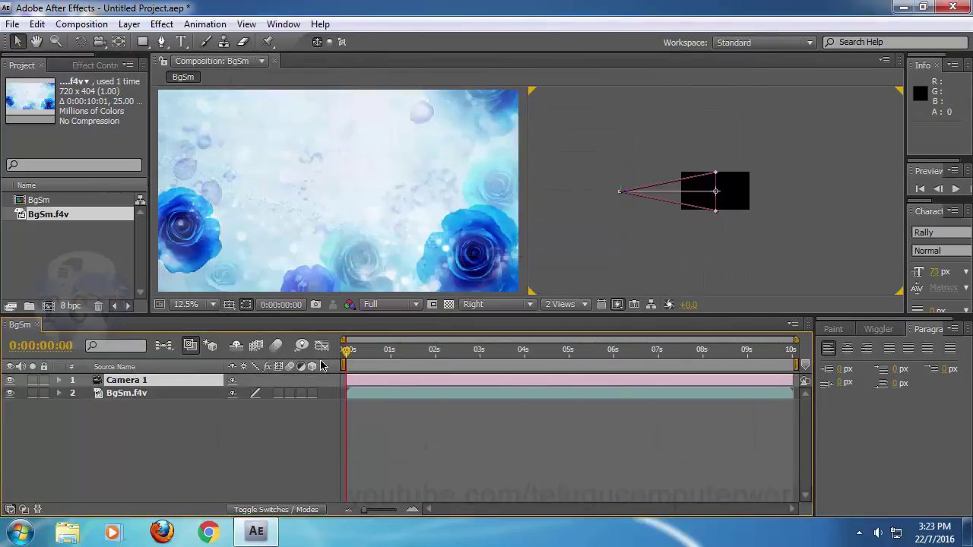
click(312, 393)
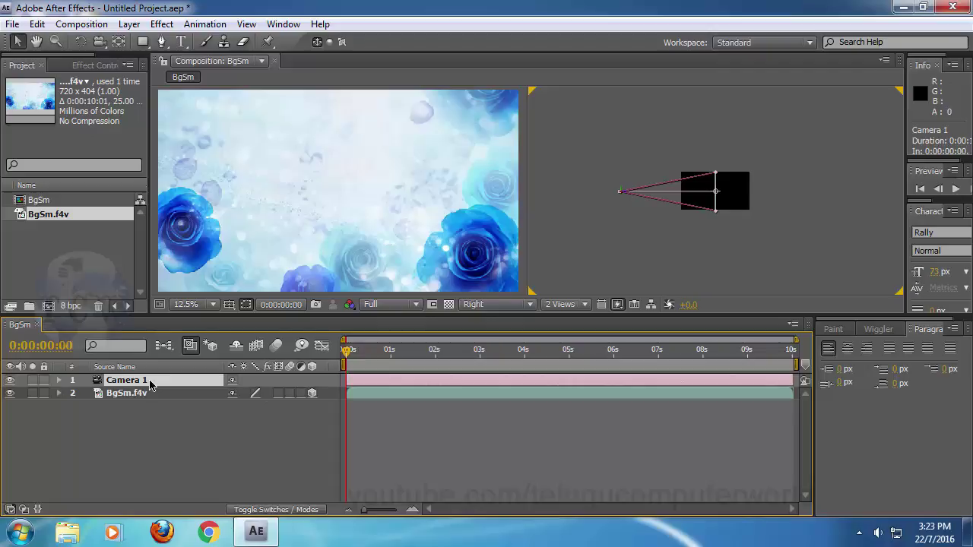
- Delete the Camera 1 layer and add a new camera named Camera 1 with the 50mm preset
key(Delete)
click(131, 24)
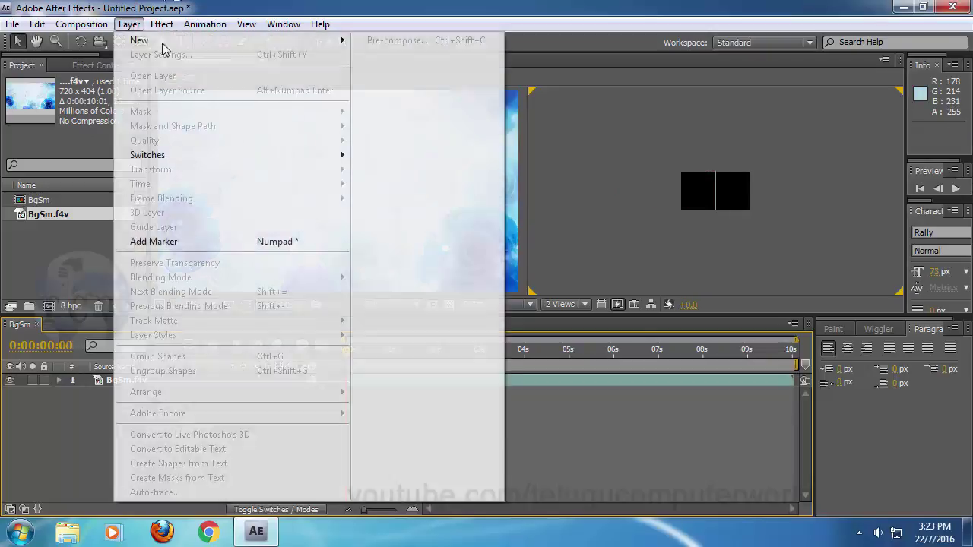
mouse_move(194, 47)
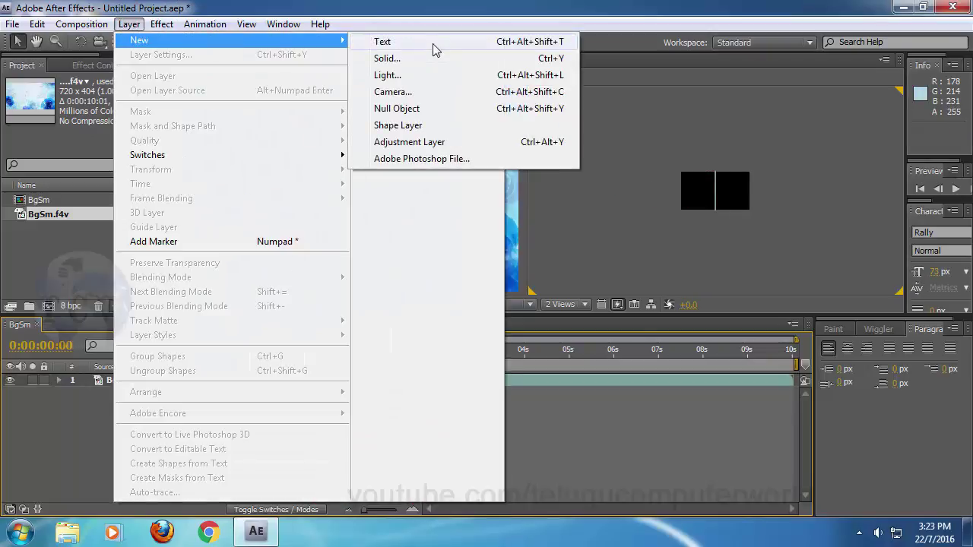
click(426, 93)
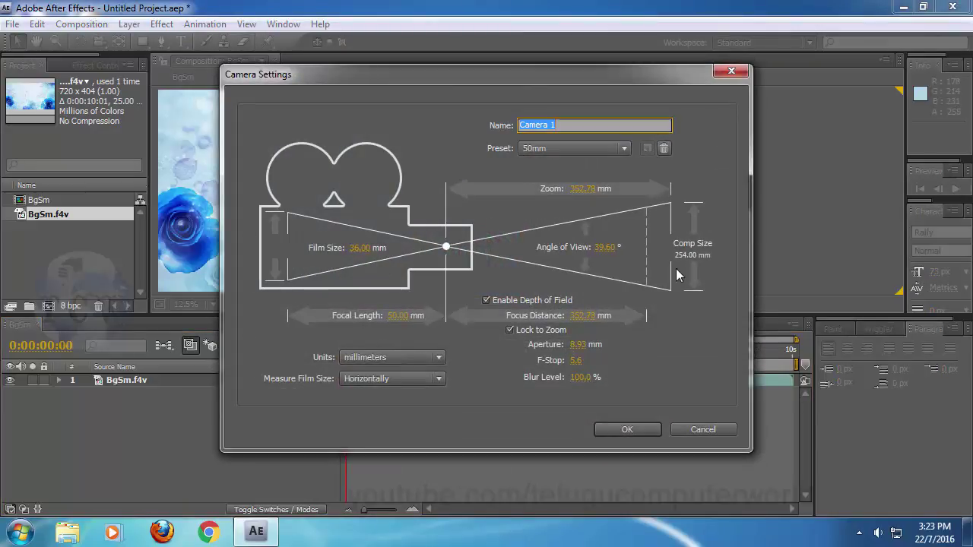
click(627, 430)
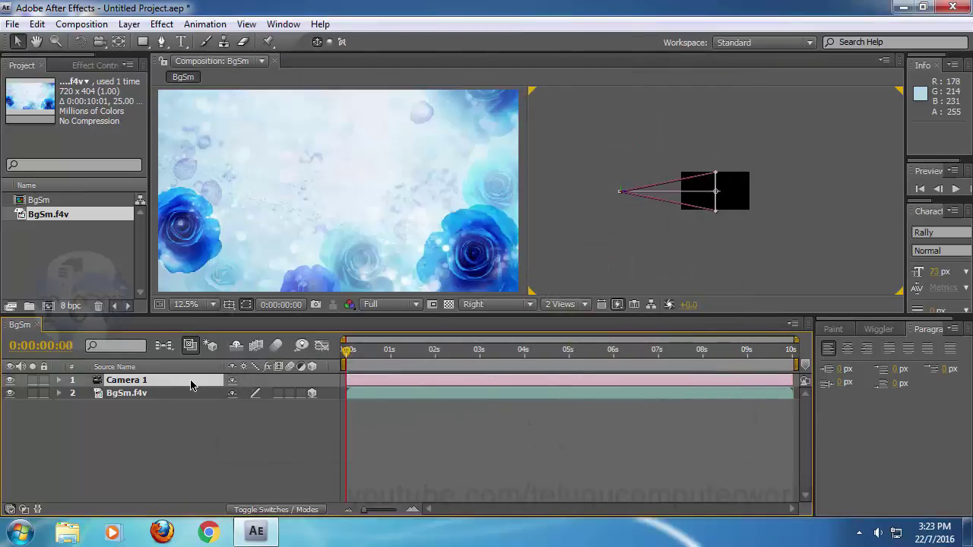
- Enable keyframing at 0:00:00:00 for Camera 1's Point of Interest, Position, Orientation and X, Y and Z Rotation
click(58, 381)
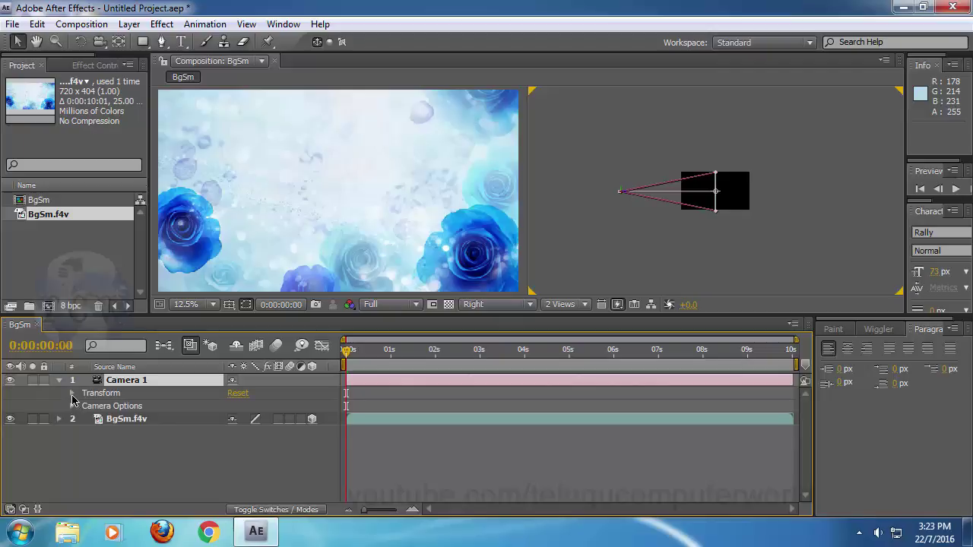
click(72, 393)
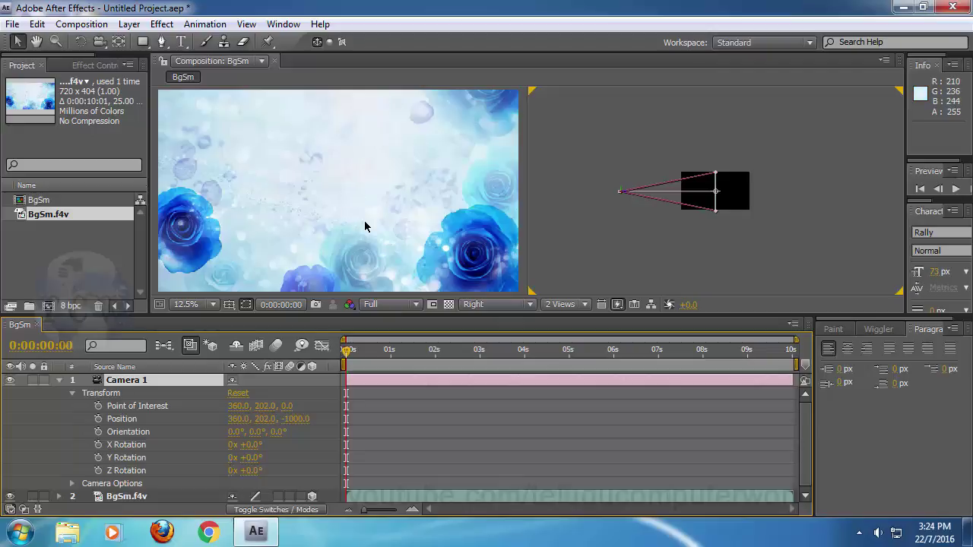
click(97, 406)
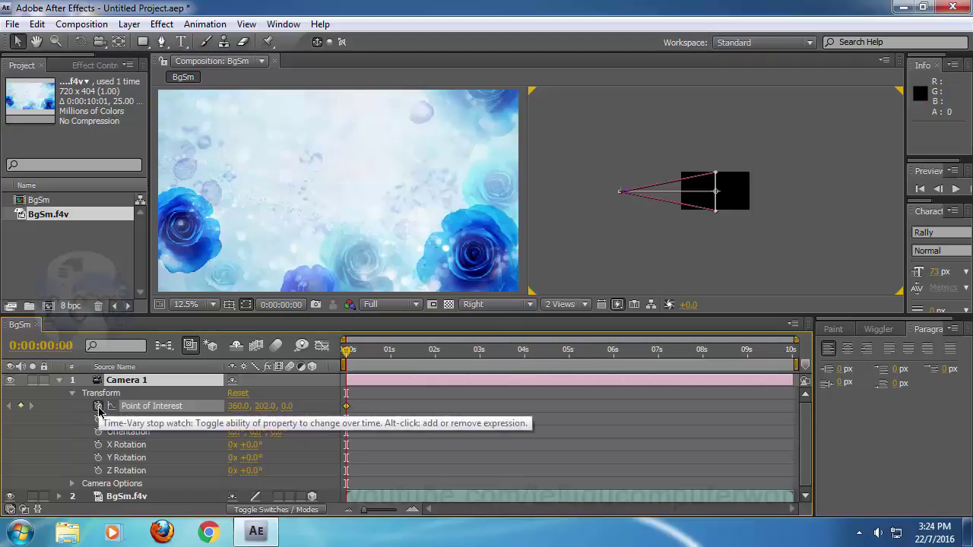
click(97, 419)
click(97, 431)
click(97, 445)
click(98, 458)
click(97, 471)
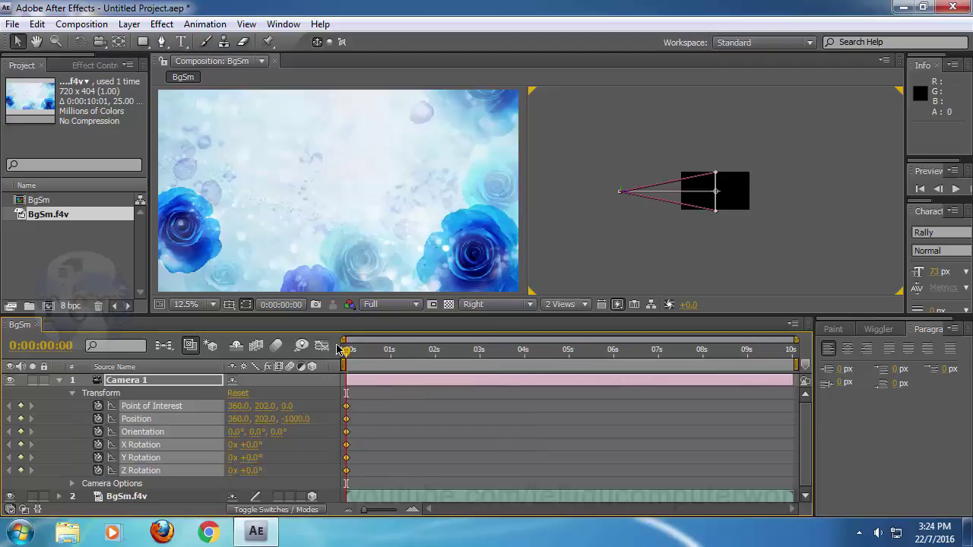
- Add keyframes at 0:00:06:00 for all six Camera 1 transform properties, keeping their values
click(567, 358)
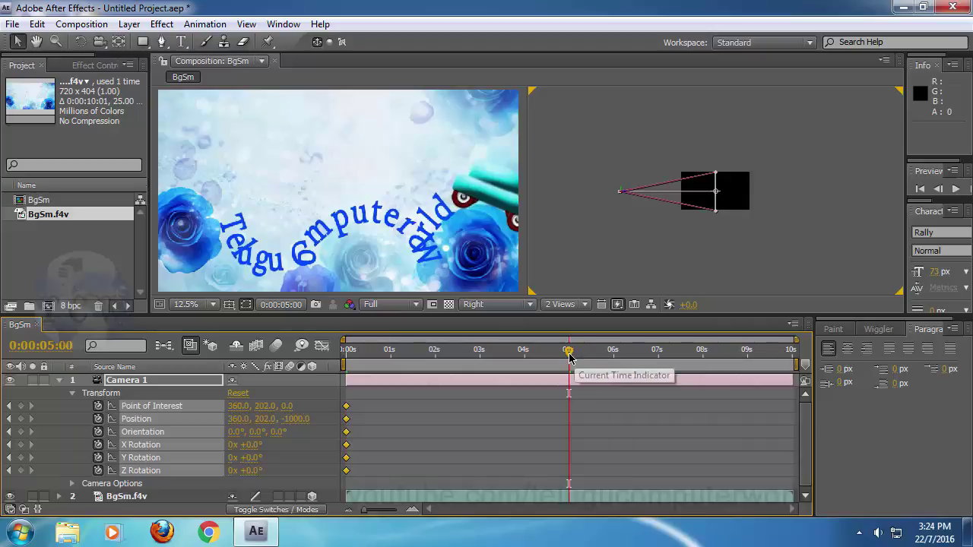
drag(567, 358, 569, 358)
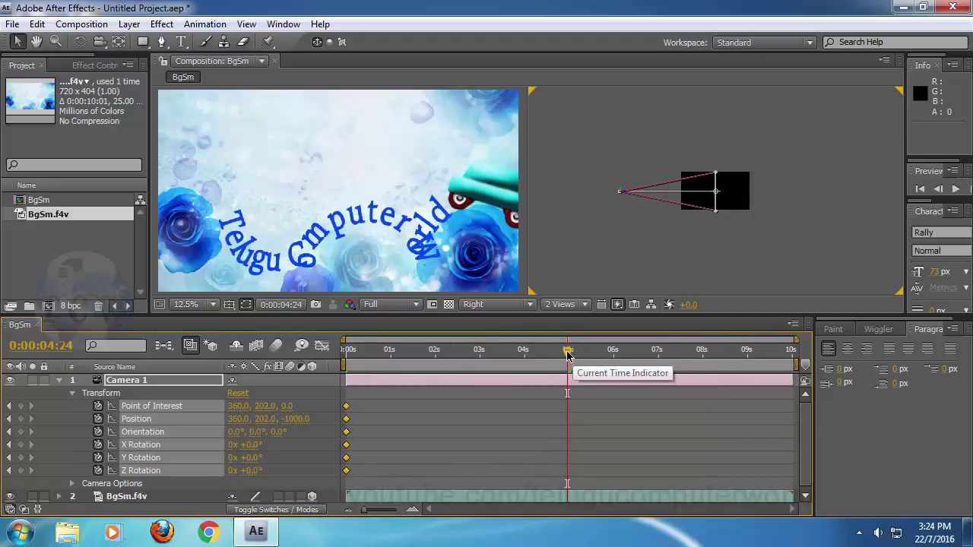
drag(567, 355, 613, 353)
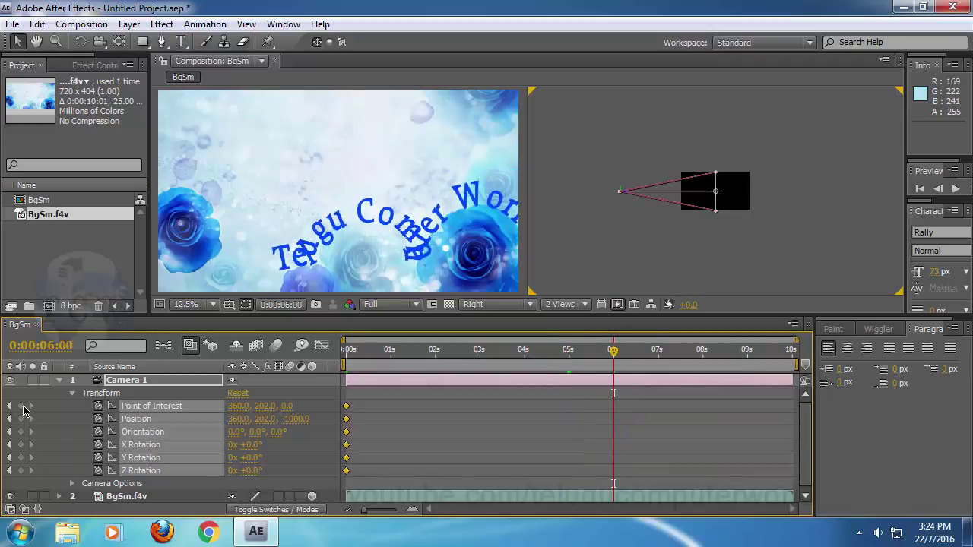
click(20, 406)
click(20, 419)
click(21, 432)
click(21, 445)
click(20, 458)
click(20, 471)
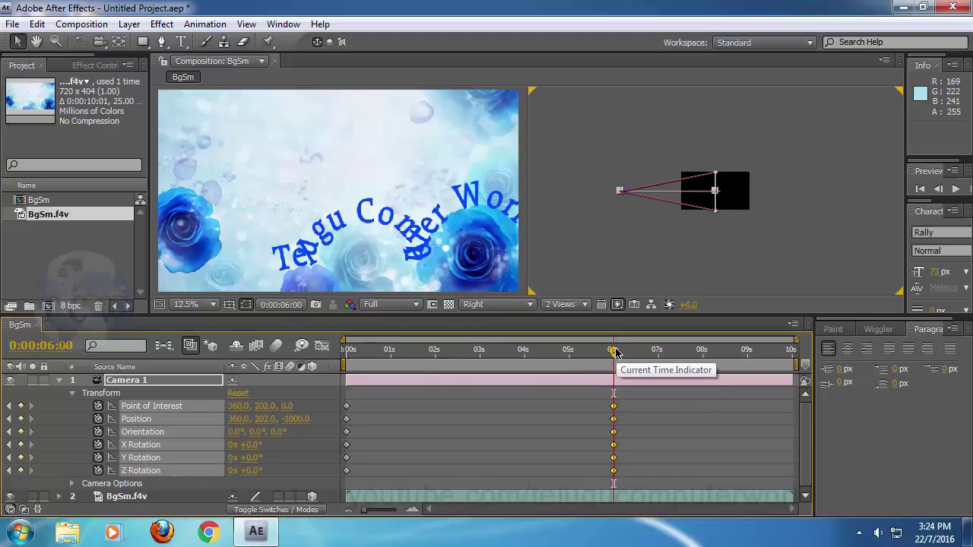
- At 0:00:00:00, move Camera 1 close to the BgSm.f4v layer in the Right view, to position about 360, 258, -104
drag(614, 357, 609, 383)
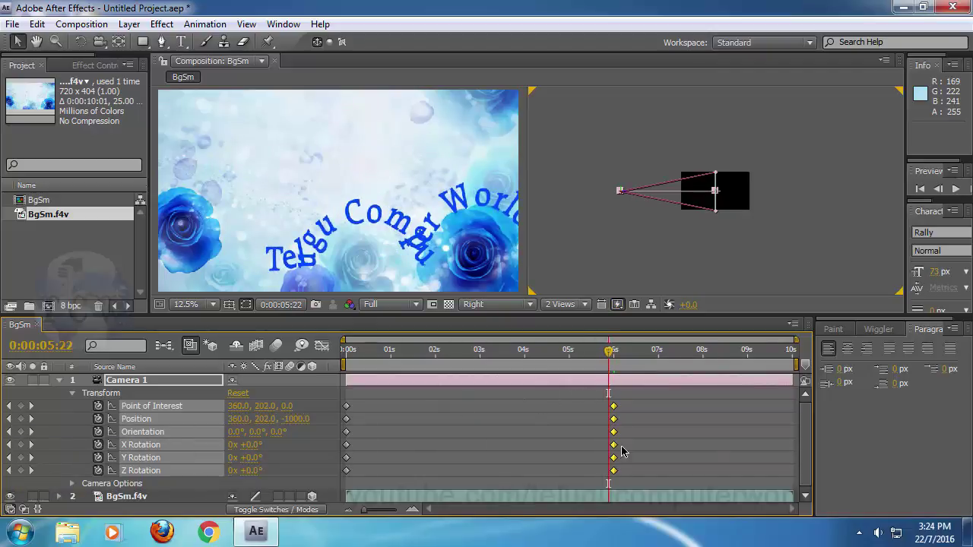
drag(612, 359, 331, 393)
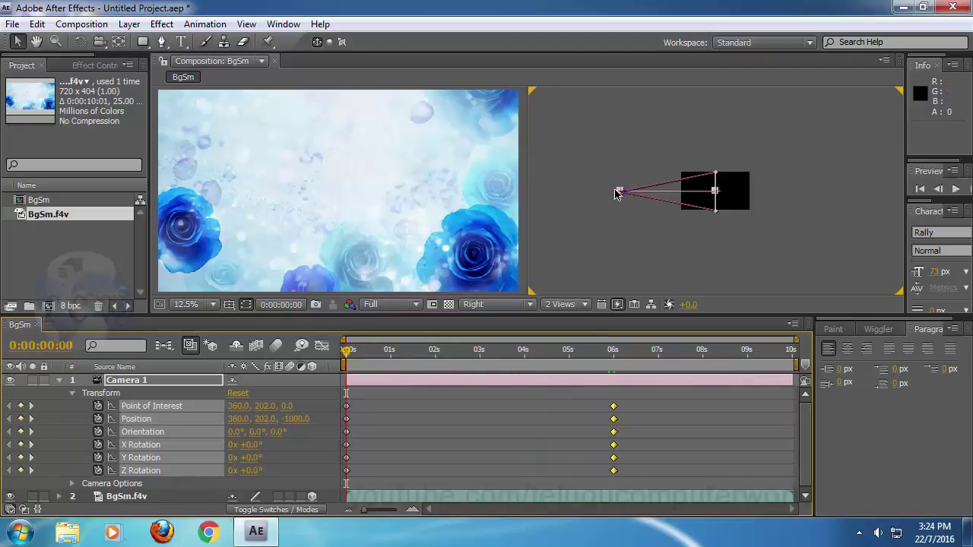
drag(618, 193, 620, 200)
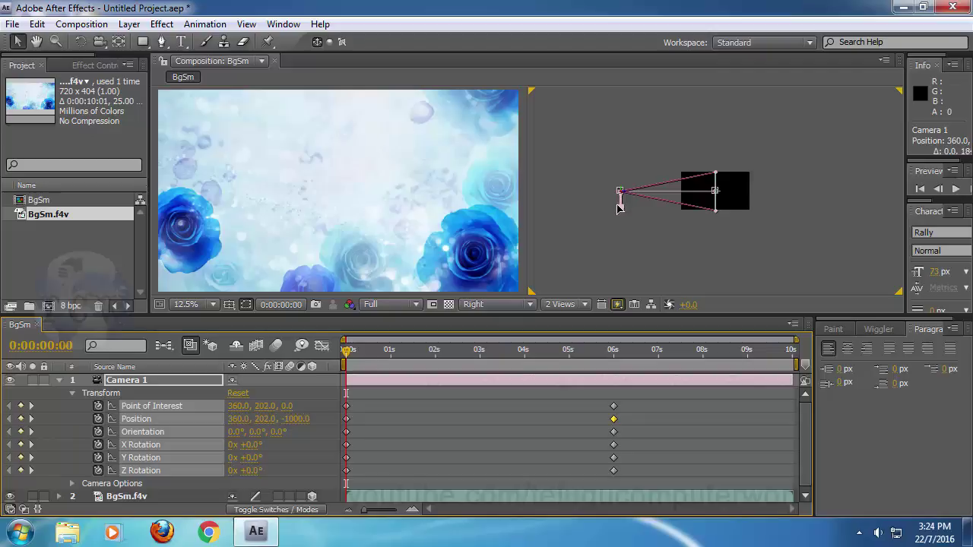
key(ctrl+z)
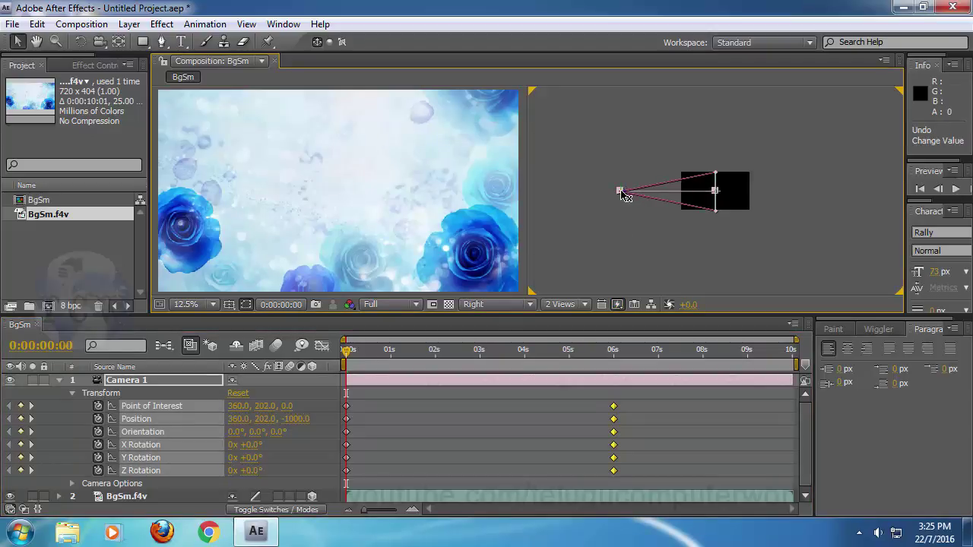
drag(368, 399, 289, 488)
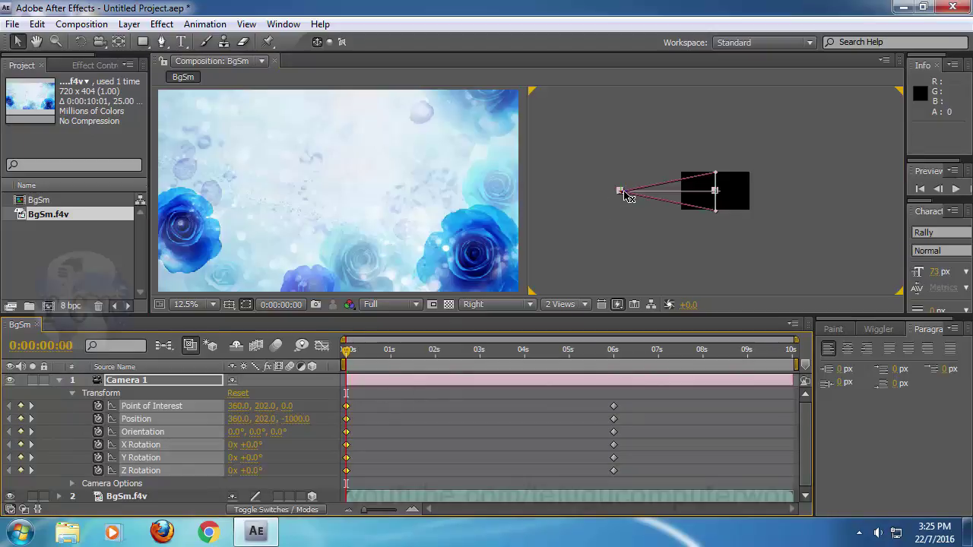
drag(621, 197, 685, 213)
key(ctrl+z)
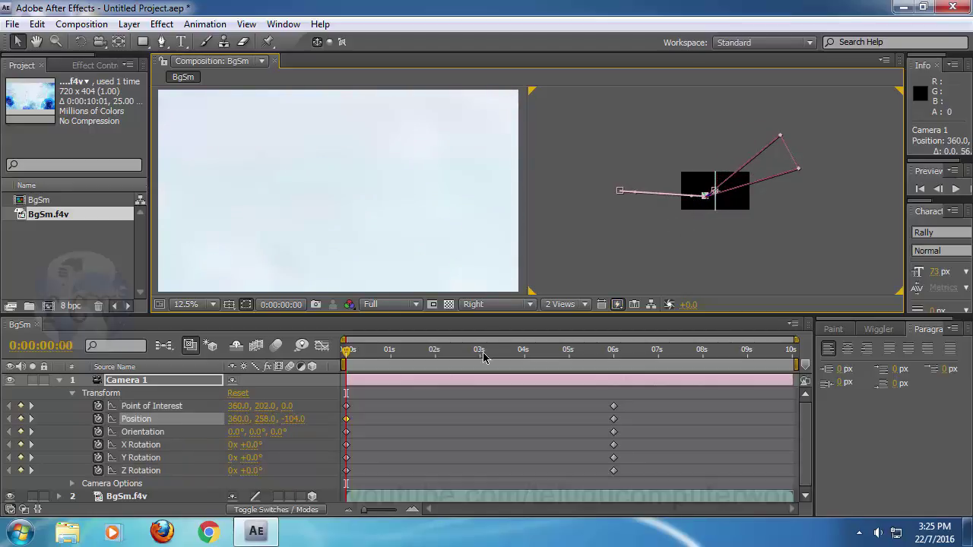
- At 0:00:01:00, move Camera 1 down and back in the Right view to position about 360, 529, -345
click(390, 355)
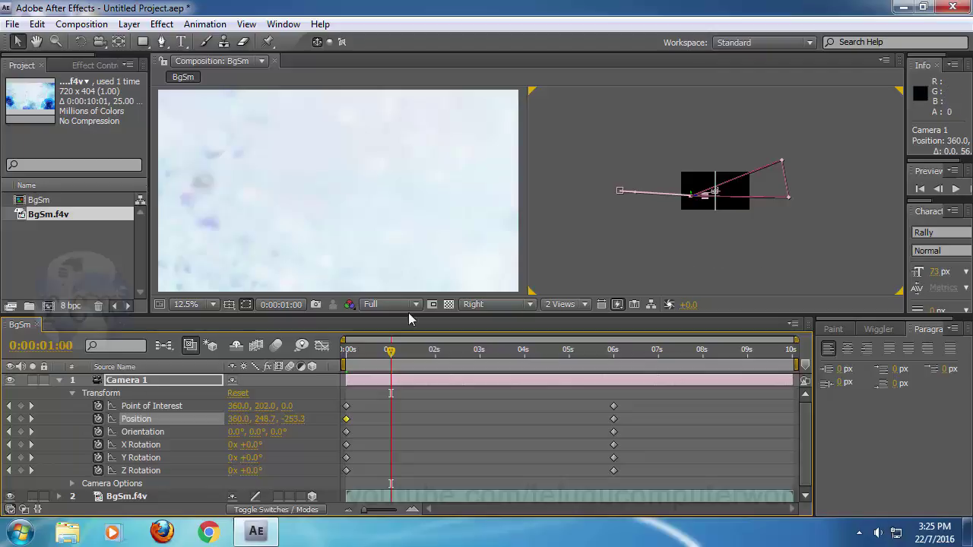
key(period)
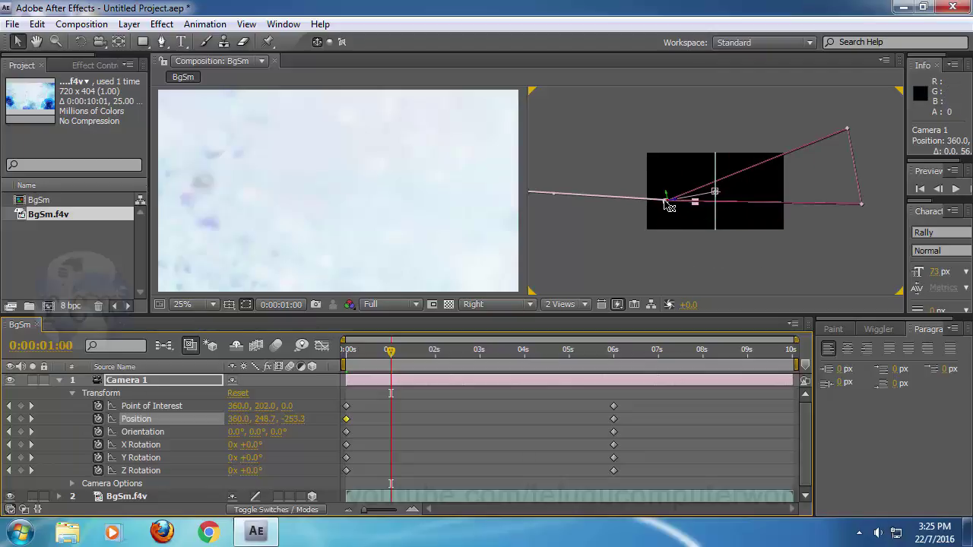
drag(664, 204, 648, 255)
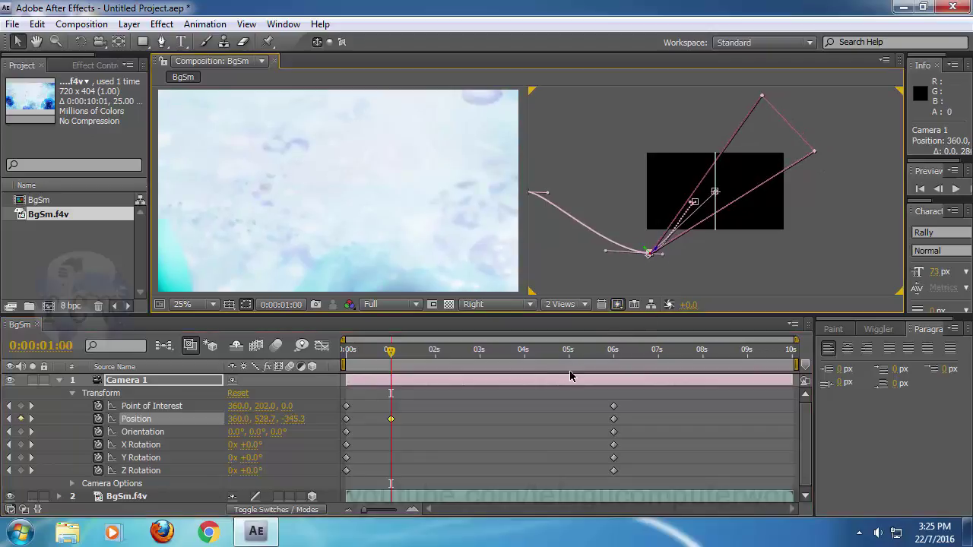
- Move Camera 1 to position about 360, 564, -575 at 0:00:03:00 and to about 360, -148, -508 at 0:00:04:24
click(479, 353)
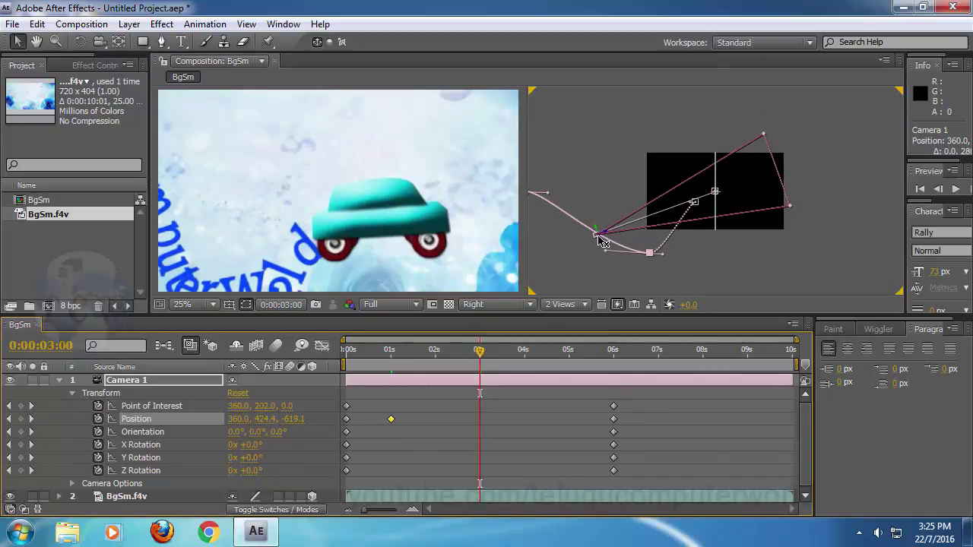
drag(595, 239, 559, 243)
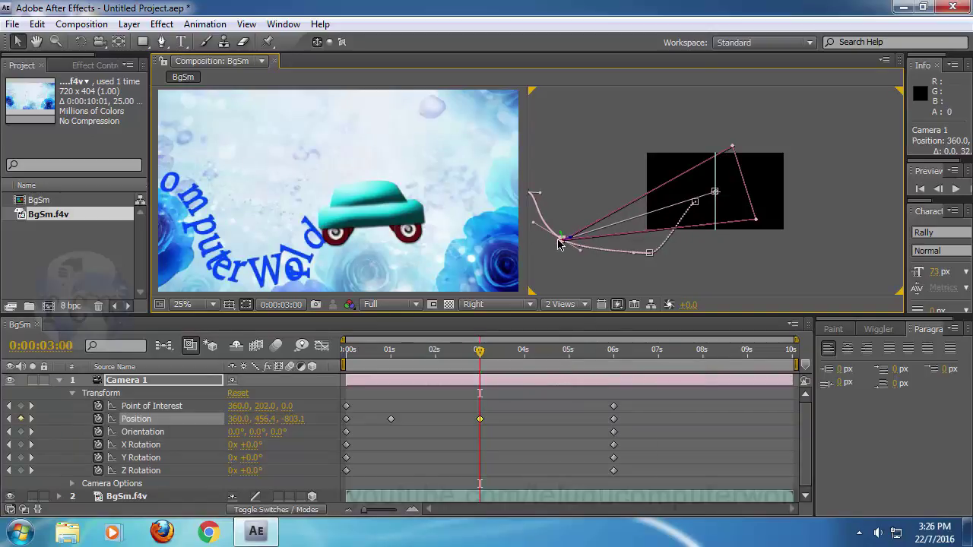
drag(558, 243, 600, 263)
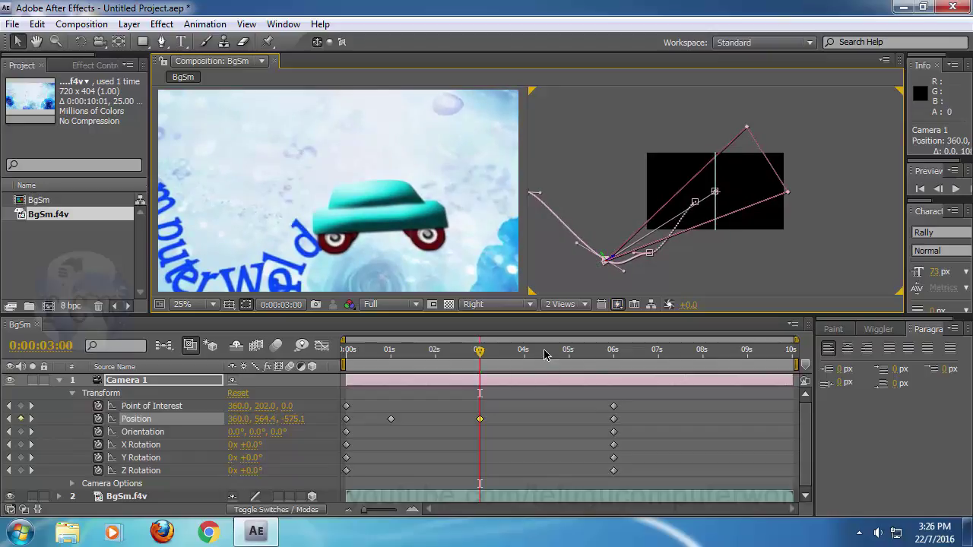
click(567, 352)
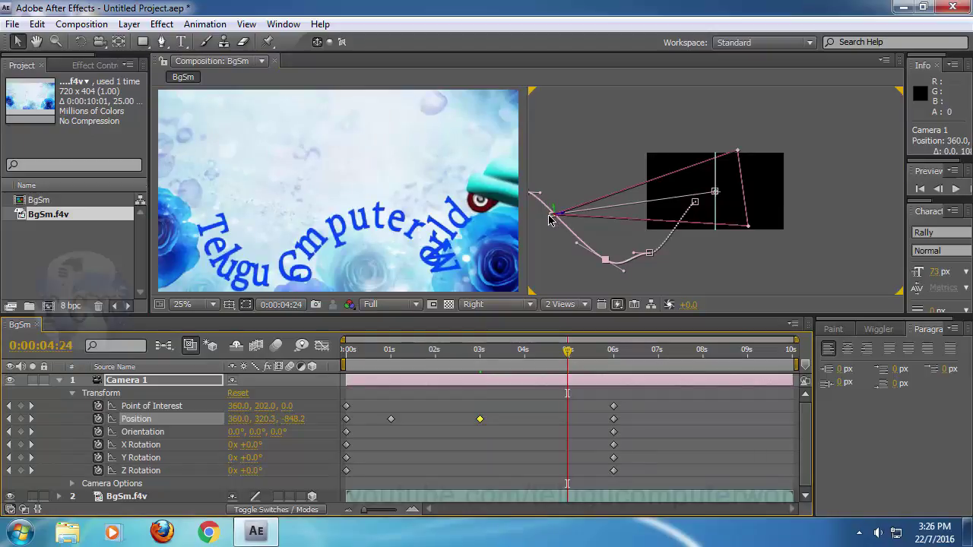
drag(552, 219, 613, 130)
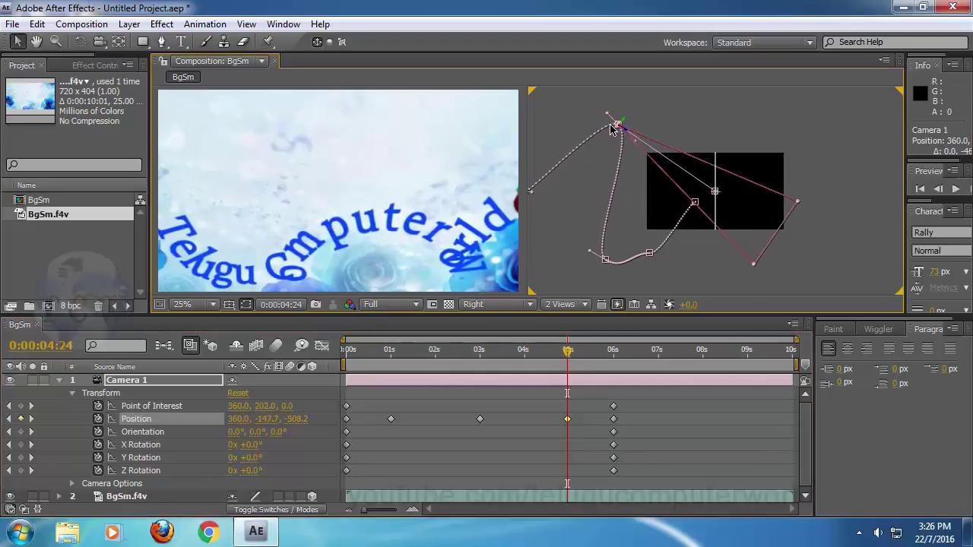
- Preview the Camera 1 animation repeatedly from the start of the composition
drag(568, 351, 232, 364)
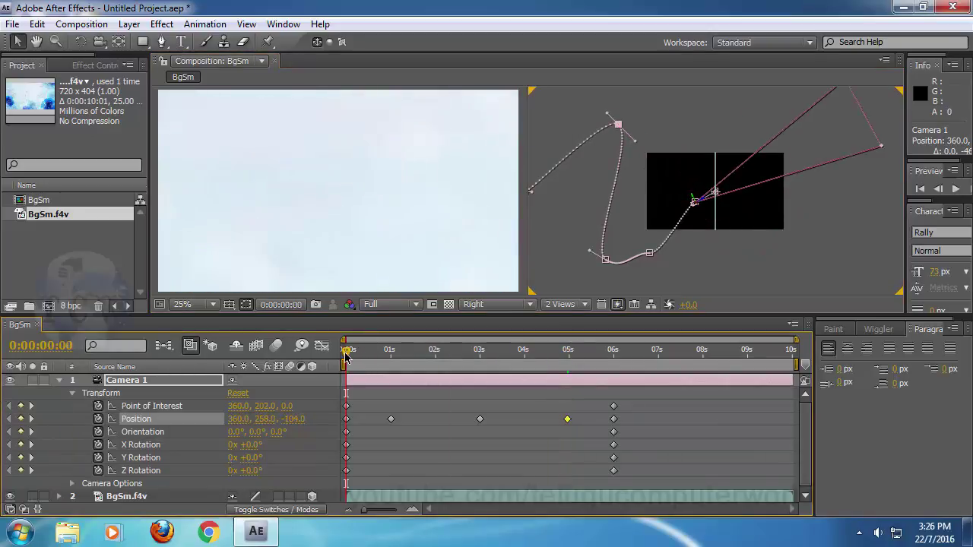
drag(346, 355, 262, 361)
key(space)
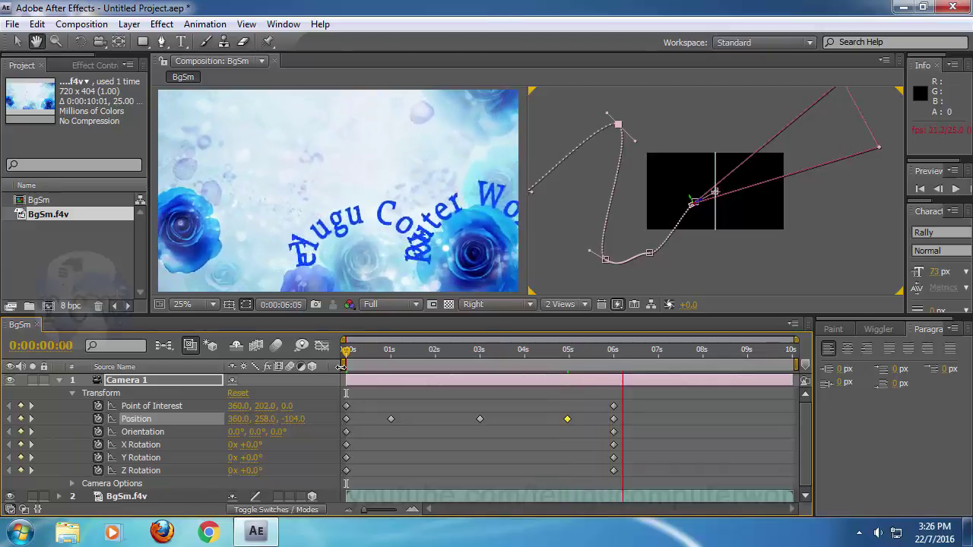
key(space)
drag(400, 356, 342, 350)
key(space)
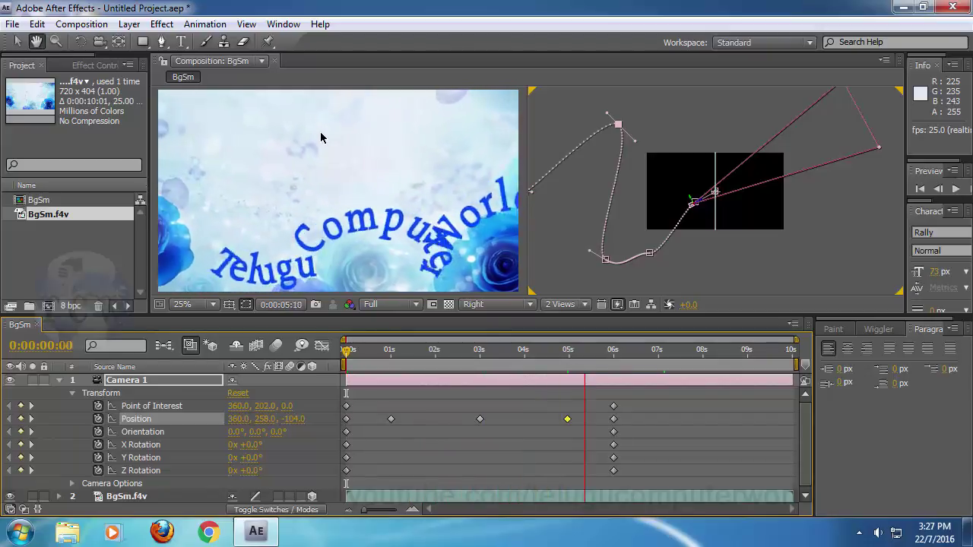
key(space)
drag(548, 352, 284, 352)
key(space)
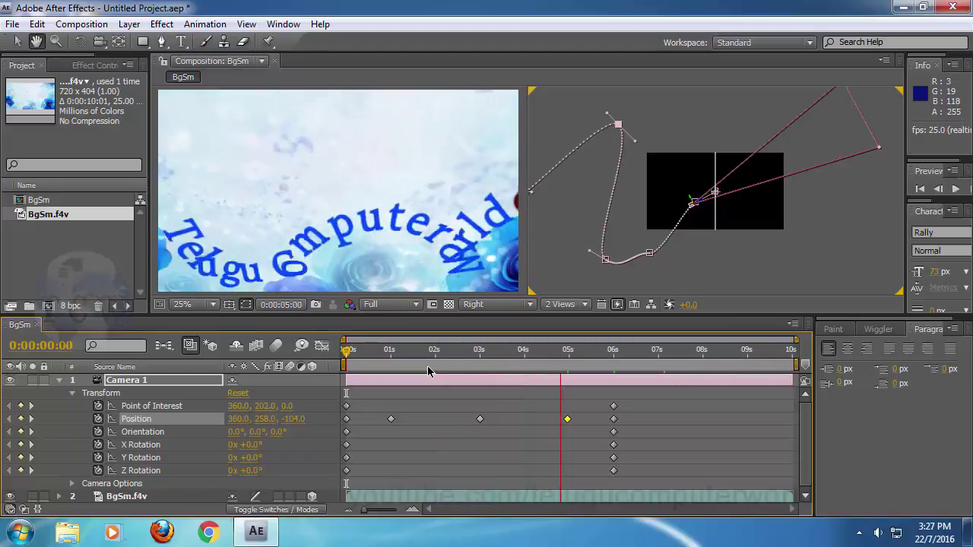
key(space)
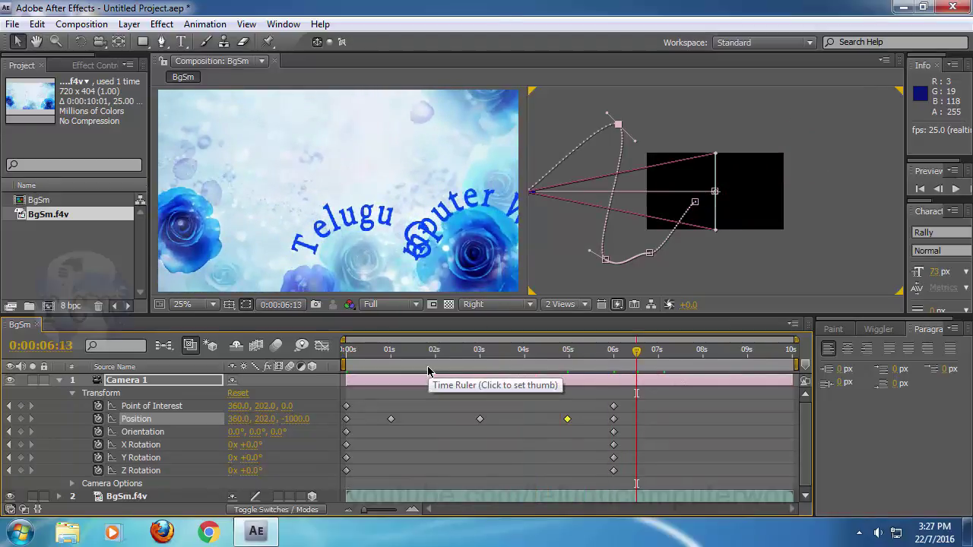